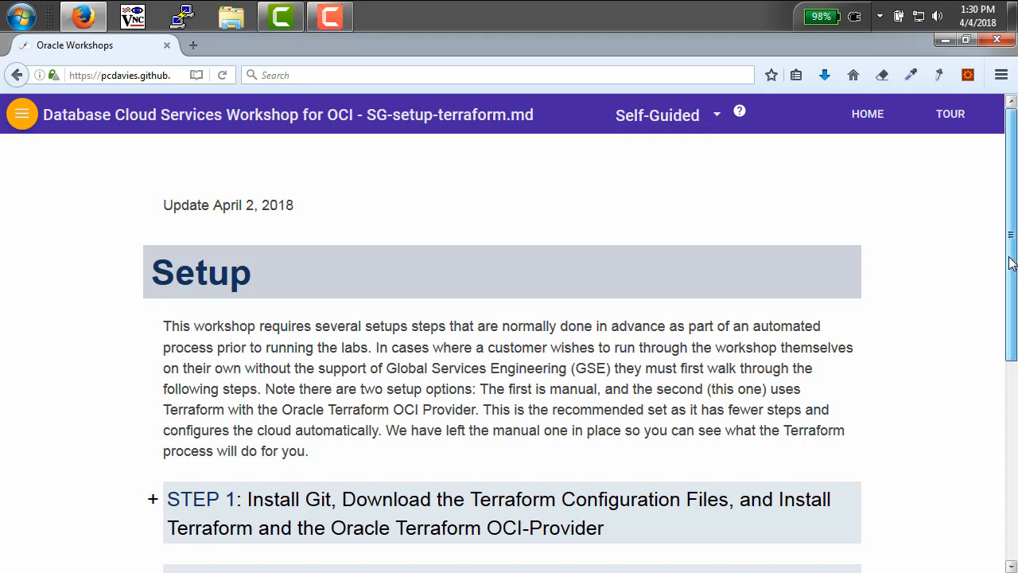
drag(1012, 239, 981, 409)
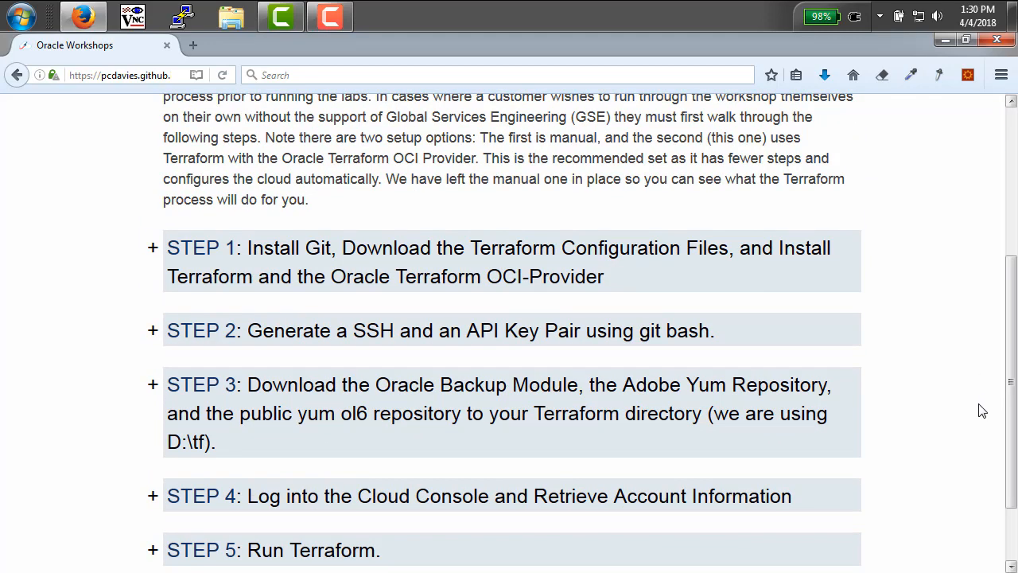
click(521, 249)
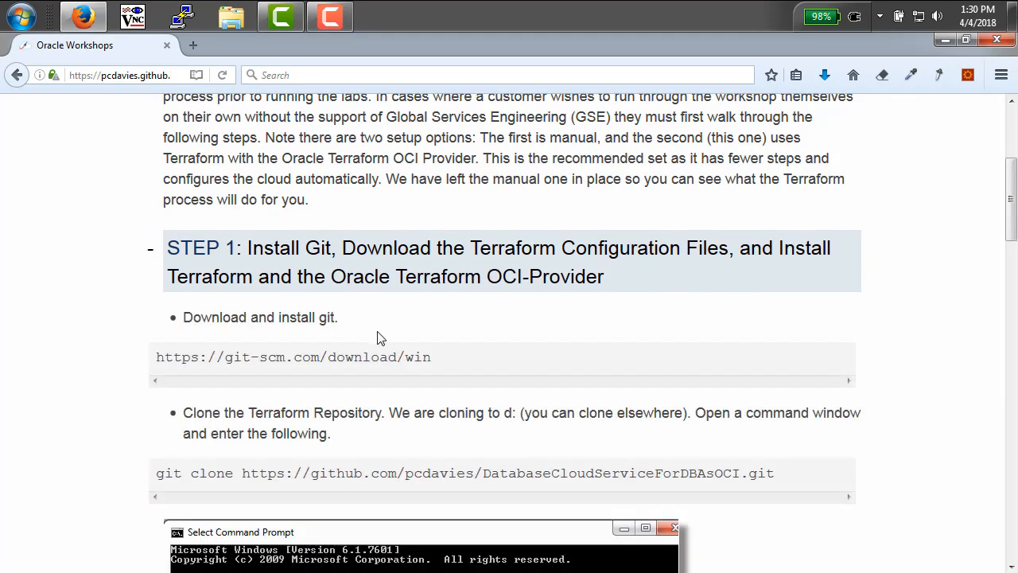
drag(156, 360, 457, 368)
key(ctrl+c)
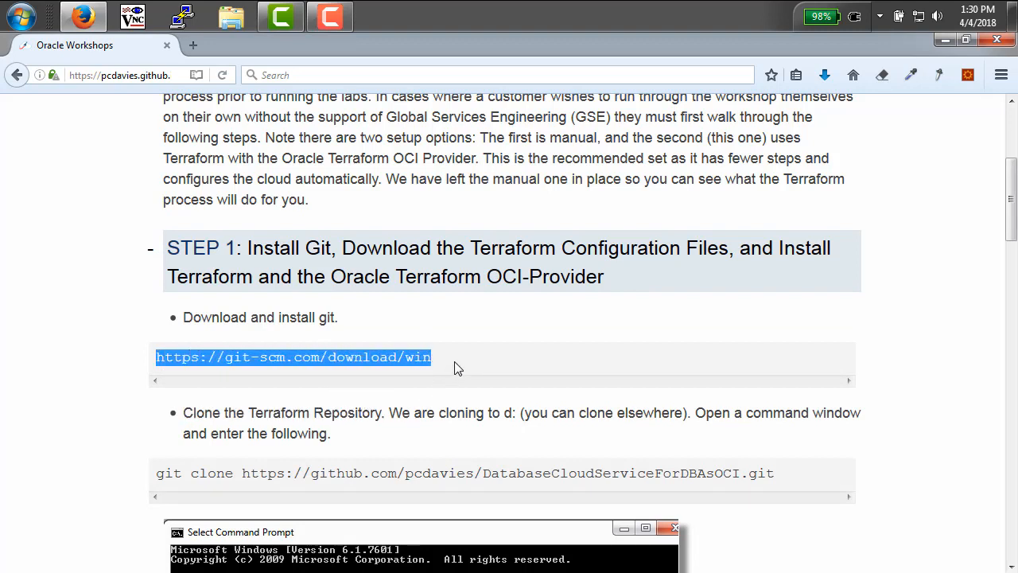
Step: Load the copied Git download address in a new tab and decline saving the Git-2.16.2-64-bit.exe installer
click(202, 46)
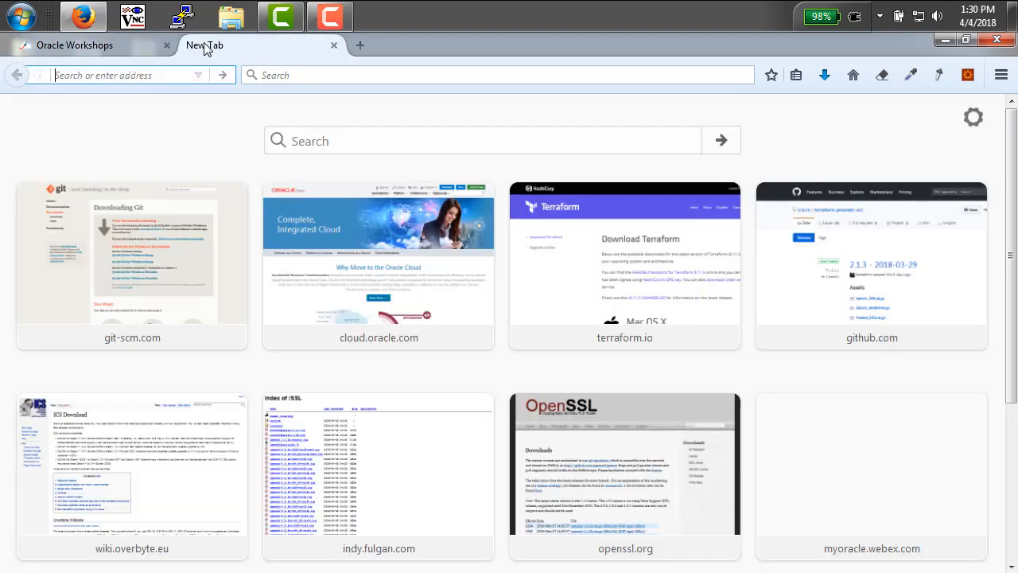
key(ctrl+v)
key(Return)
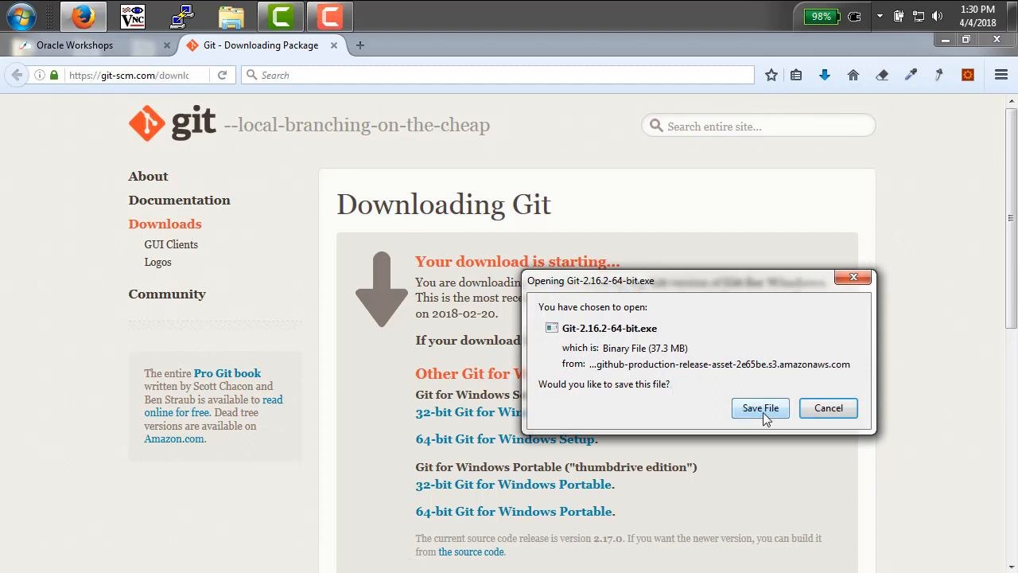
click(829, 410)
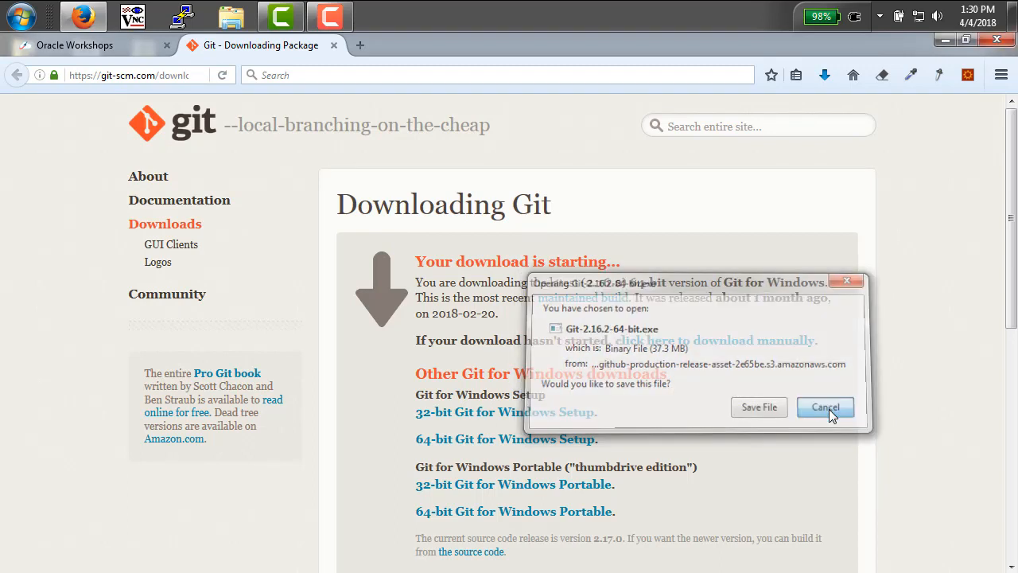
mouse_move(1011, 255)
mouse_down()
mouse_move(1012, 272)
mouse_move(1011, 249)
mouse_up()
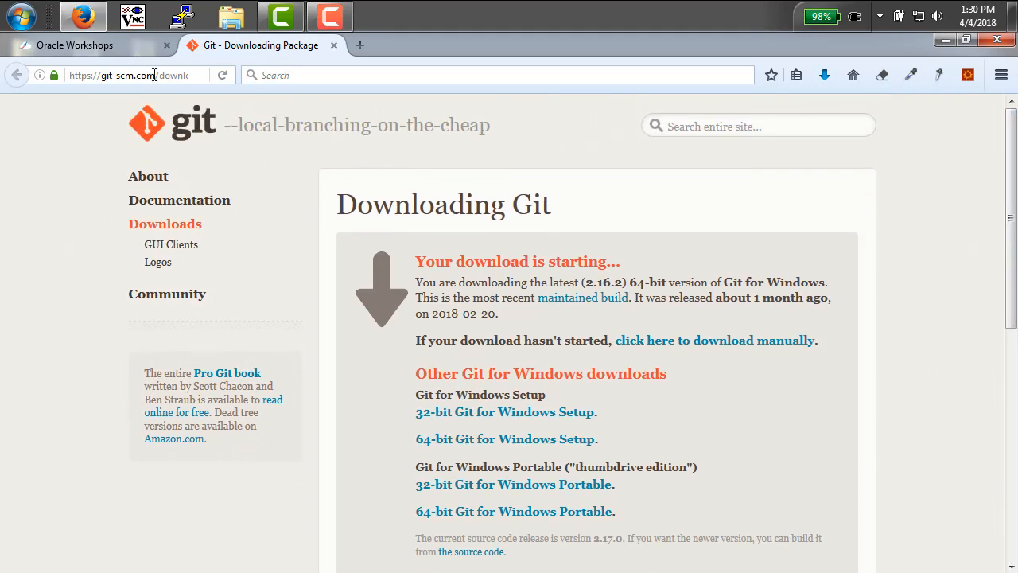
click(22, 17)
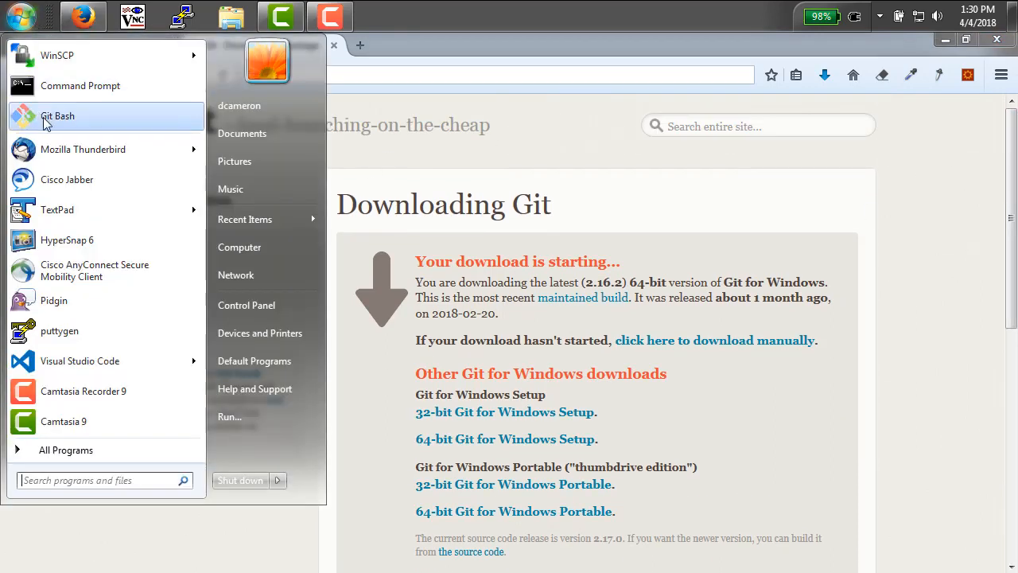
click(24, 19)
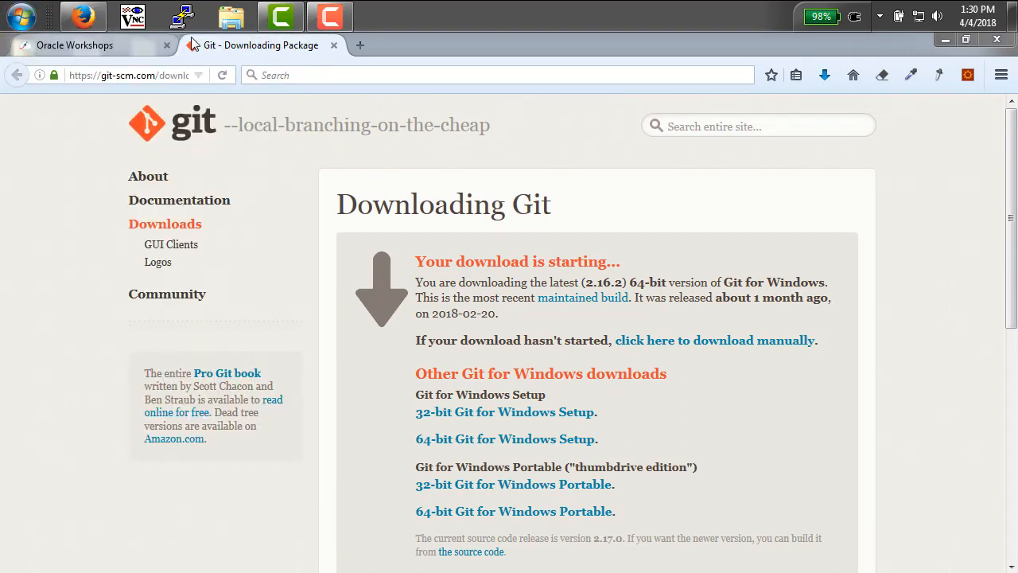
Step: Return to the workshop guide and copy the git clone command for the DatabaseCloudServiceForDBAsOCI repository
click(136, 45)
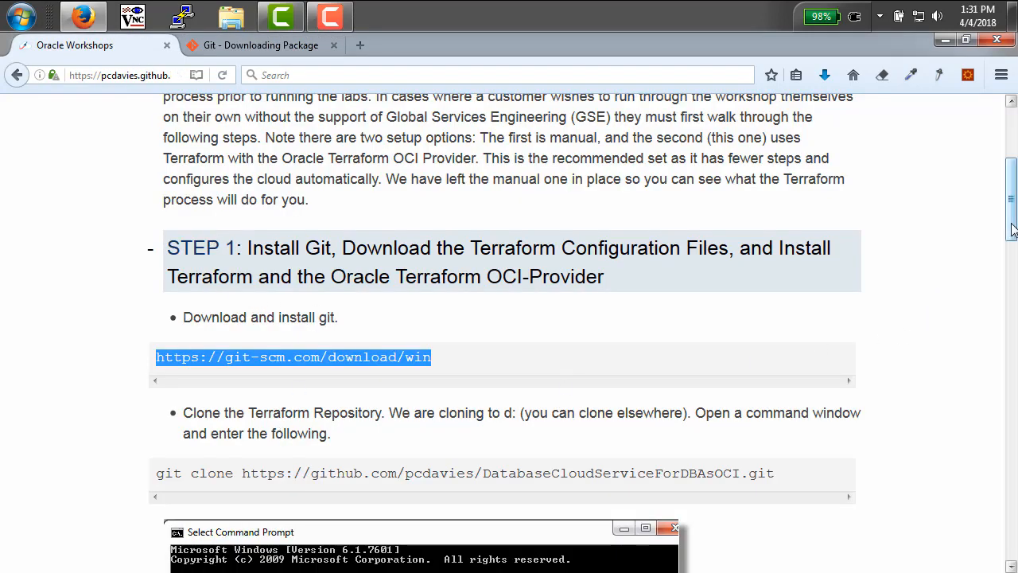
scroll(456, 147, down, 5)
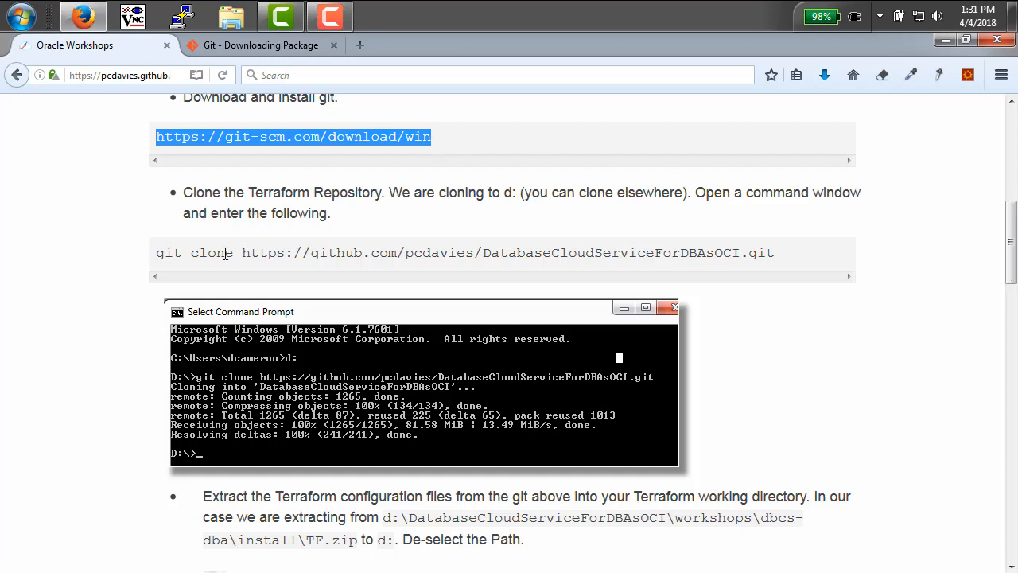
triple_click(178, 253)
key(ctrl+c)
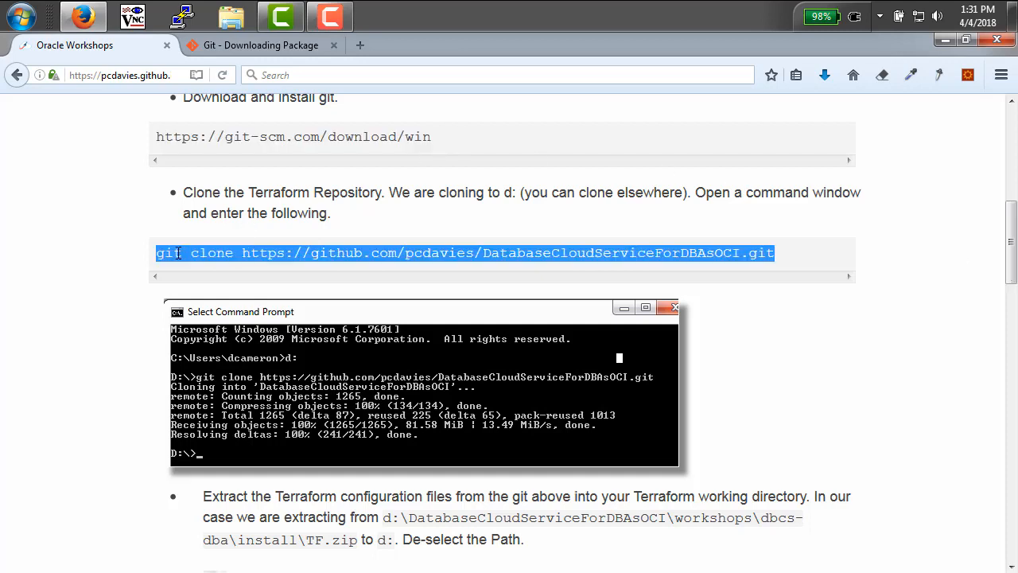
Step: In a Command Prompt, change to drive d: and run the copied git clone command for the Terraform repository
click(19, 17)
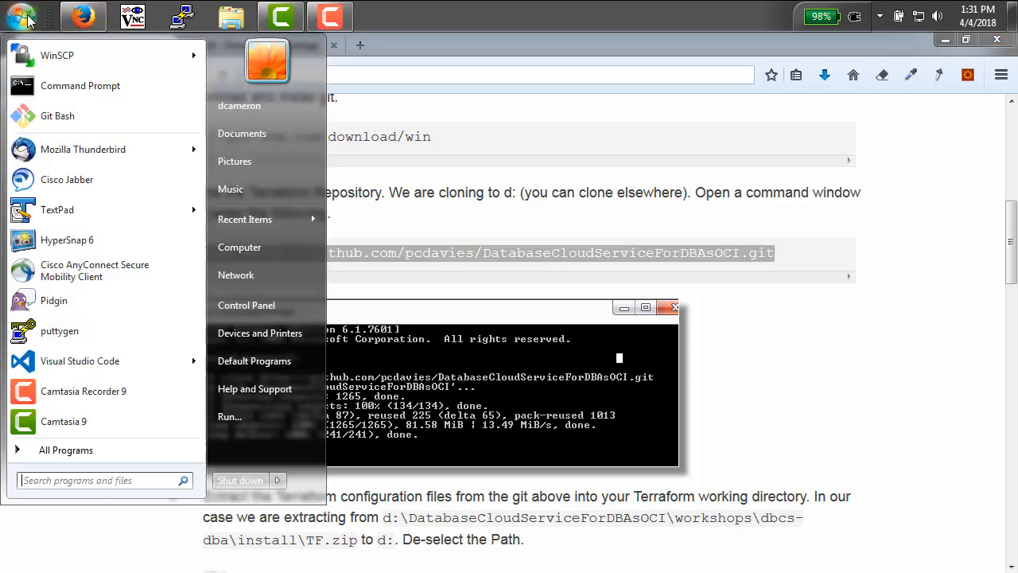
click(27, 86)
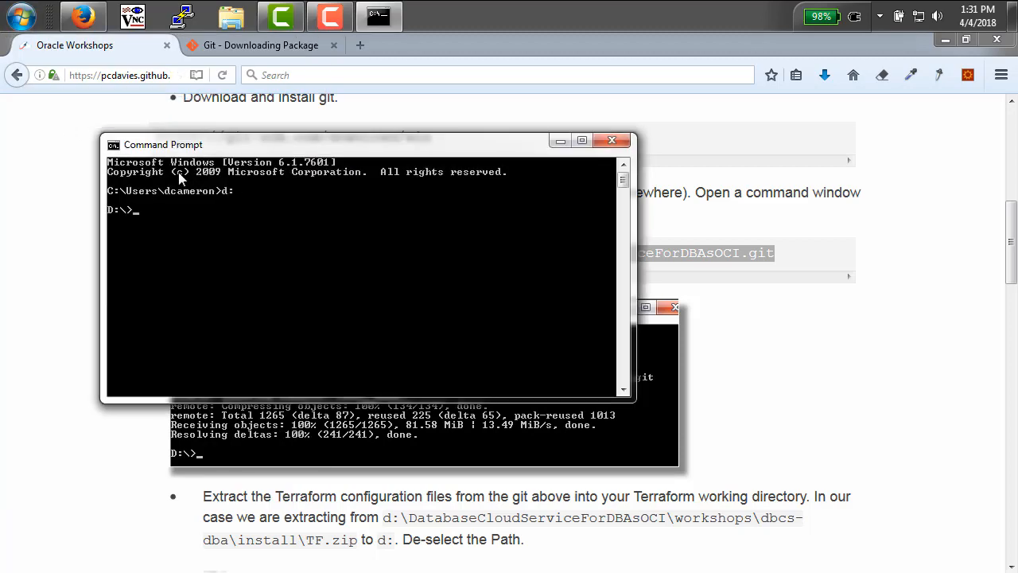
right_click(285, 238)
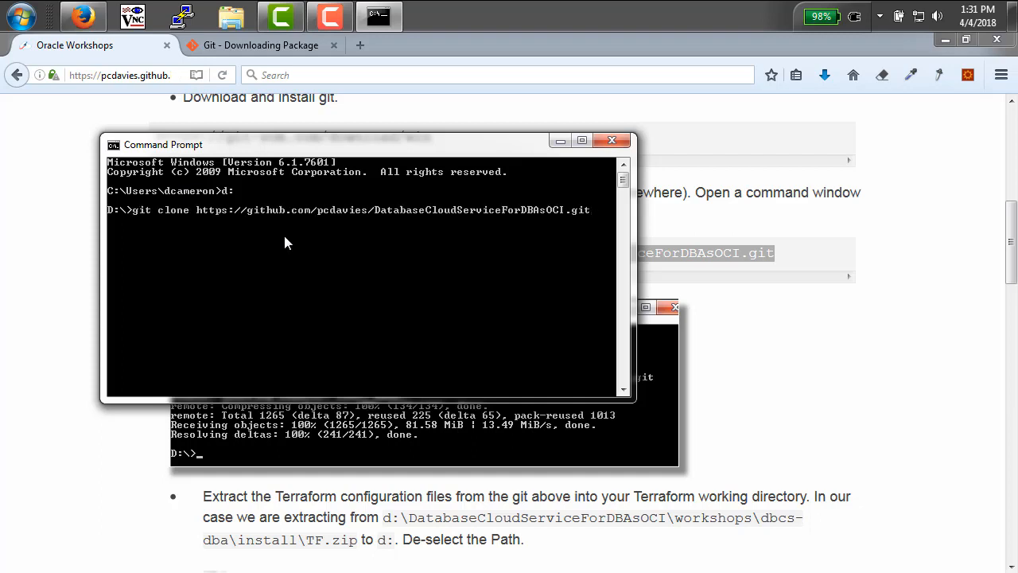
key(Return)
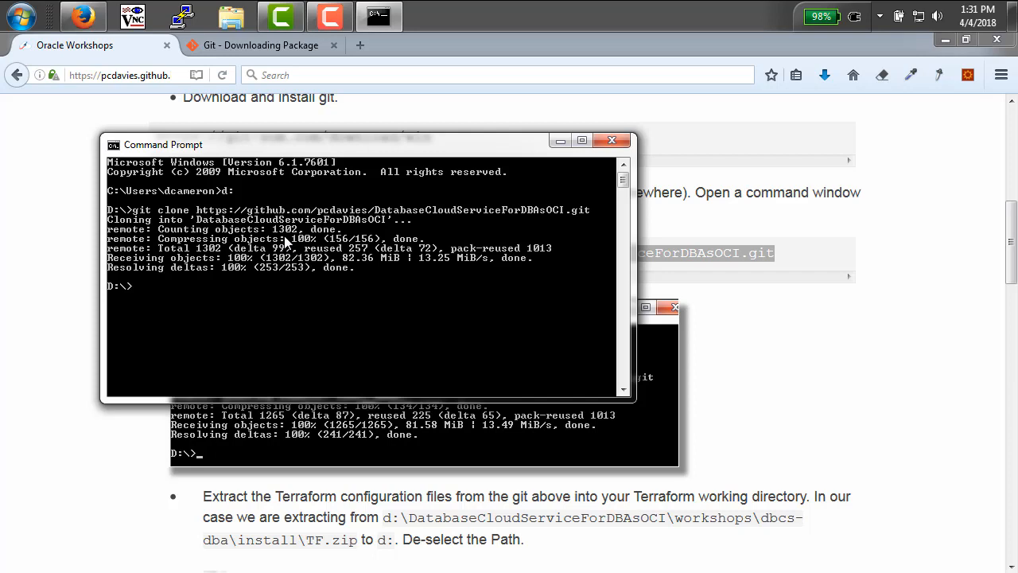
Step: Consult the guide's TF.zip extraction instructions, then open the Data (D:) drive in Windows Explorer
click(49, 282)
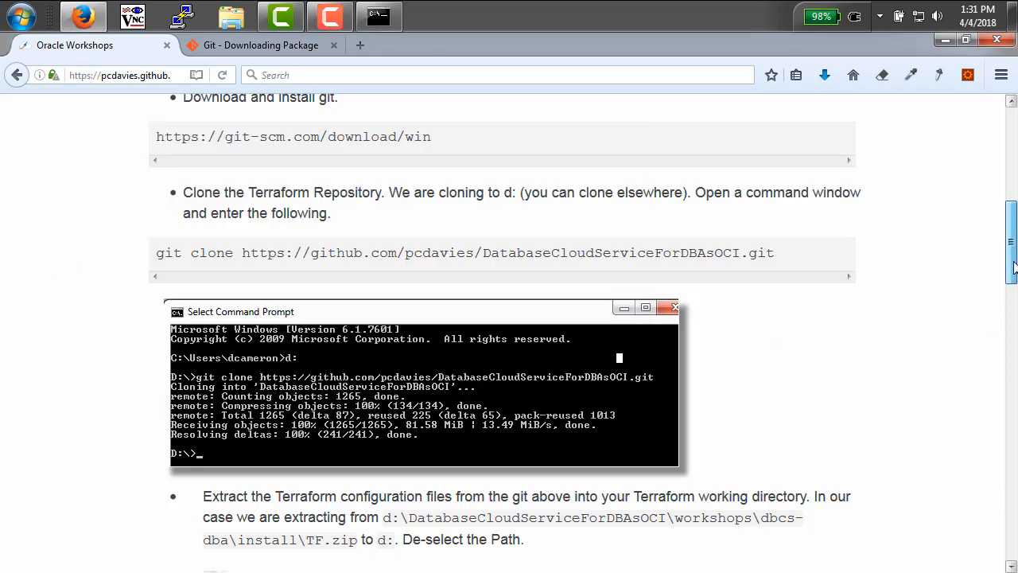
scroll(1003, 326, down, 4)
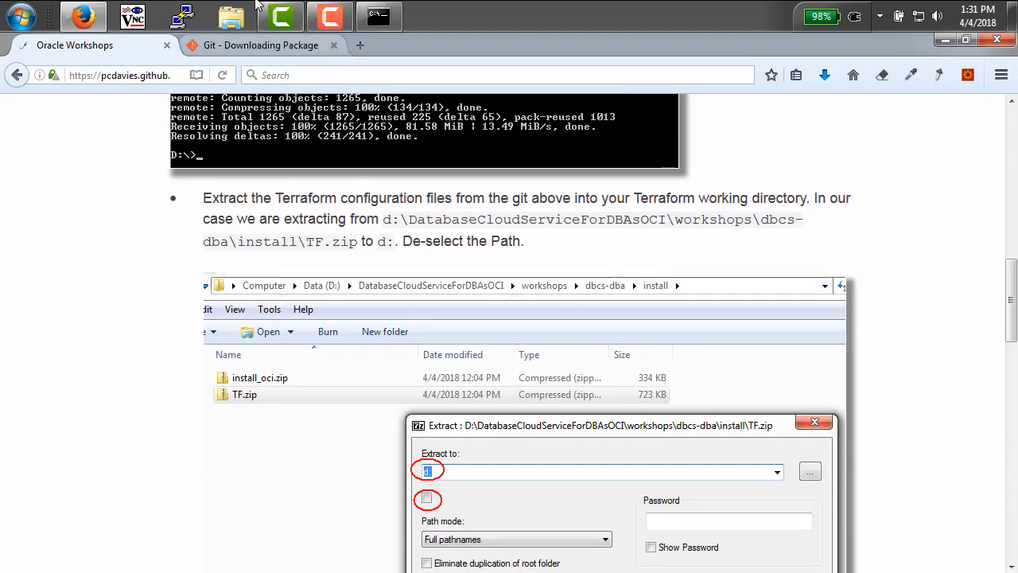
click(229, 19)
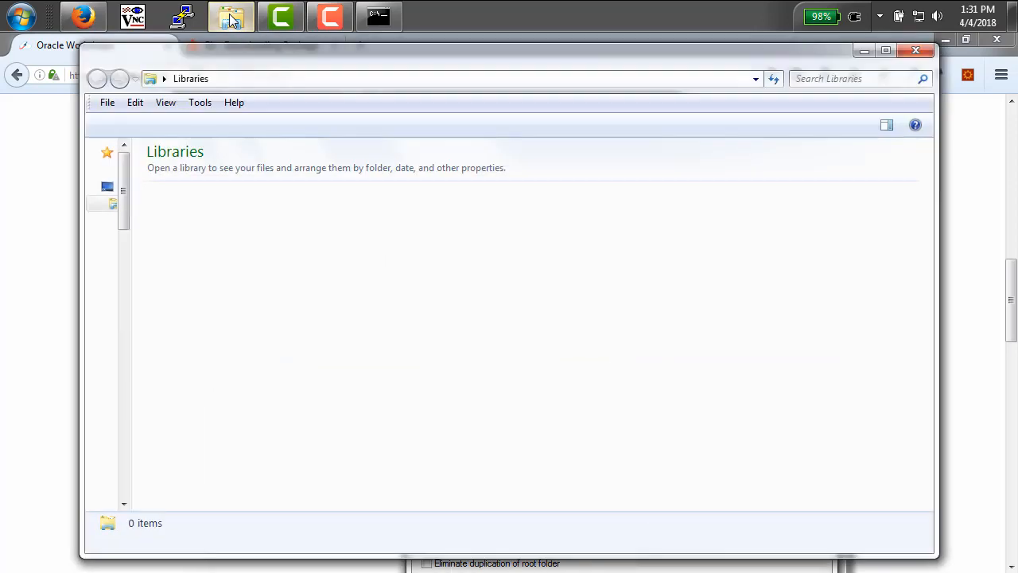
click(164, 79)
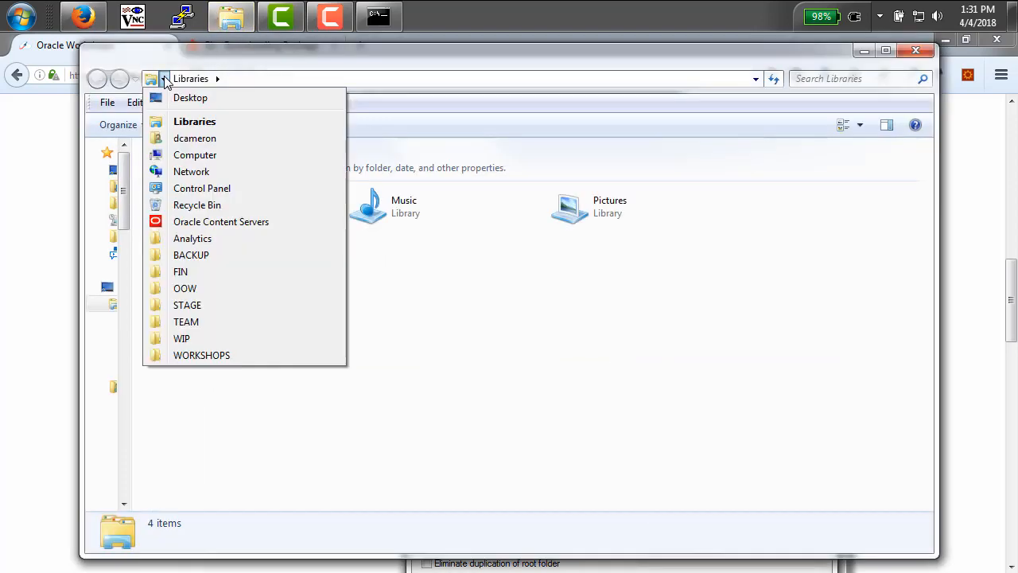
click(179, 157)
click(181, 160)
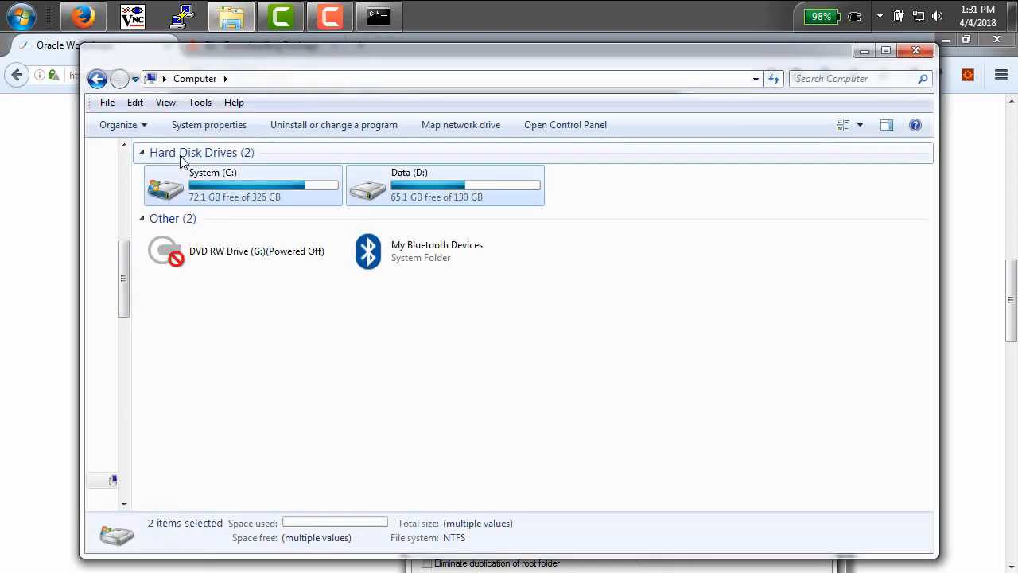
double_click(419, 187)
click(387, 188)
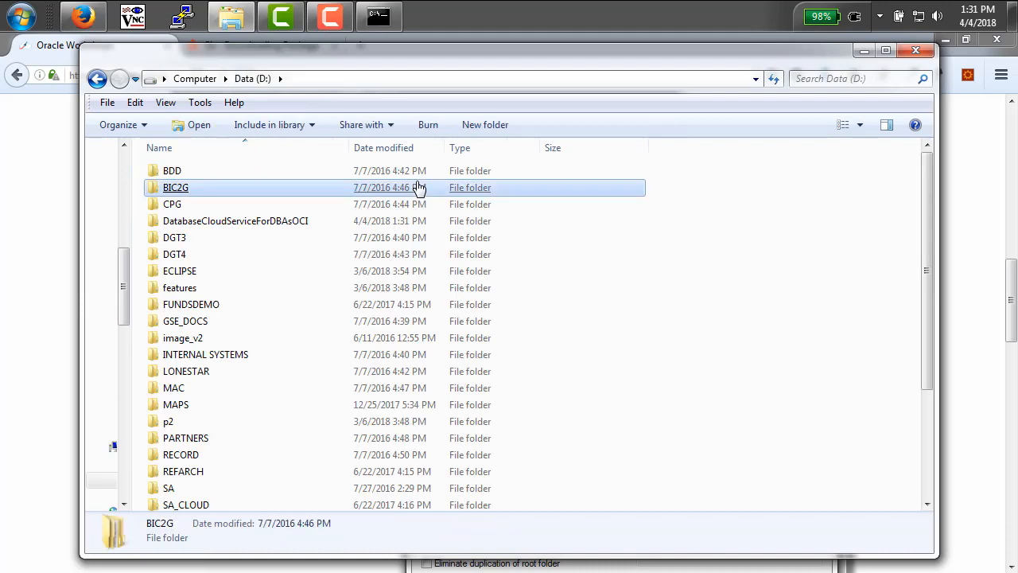
Step: Open the folder DatabaseCloudServiceForDBAsOCI\workshops\dbcs-dba\install on the D: drive
double_click(272, 228)
click(205, 175)
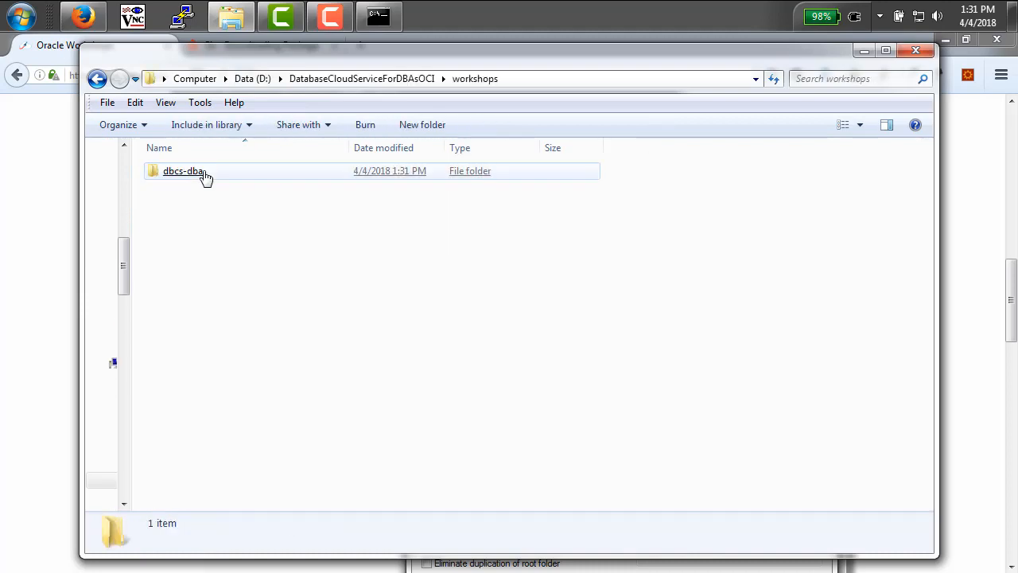
double_click(205, 176)
click(205, 177)
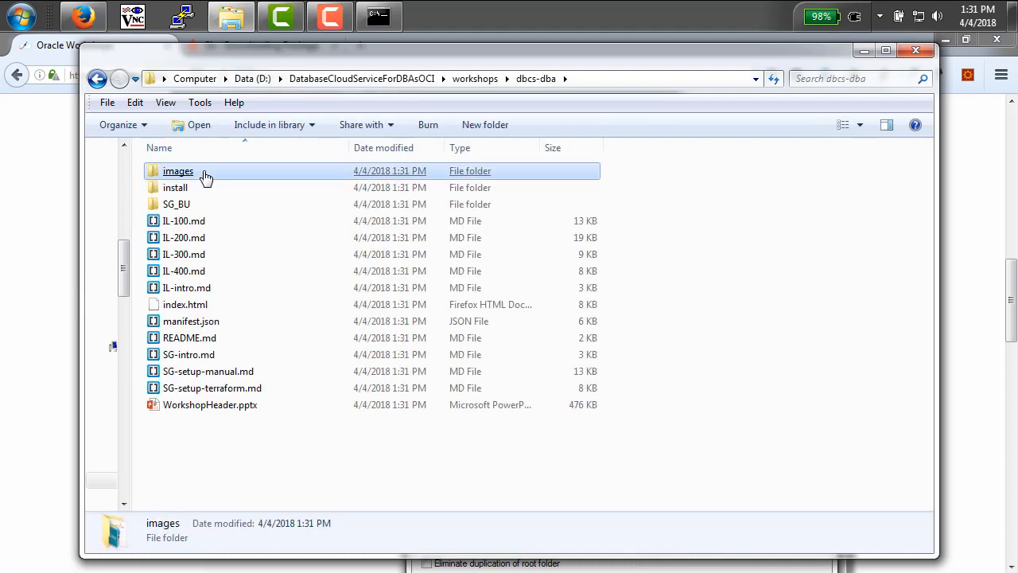
click(179, 187)
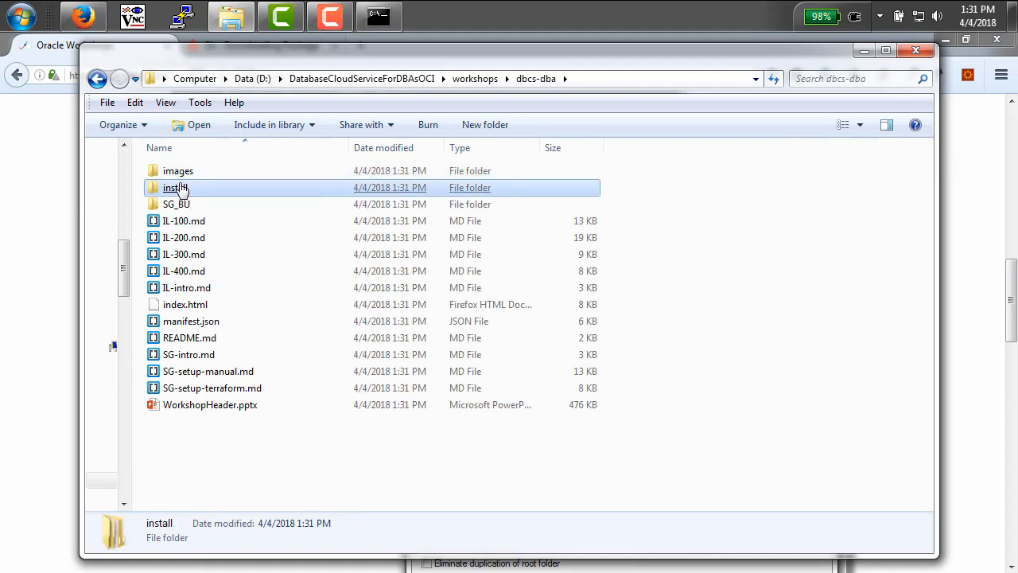
double_click(178, 188)
Step: Extract TF.zip with 7-Zip to d:, leaving the subfolder option deselected and full pathnames kept
click(173, 193)
right_click(174, 195)
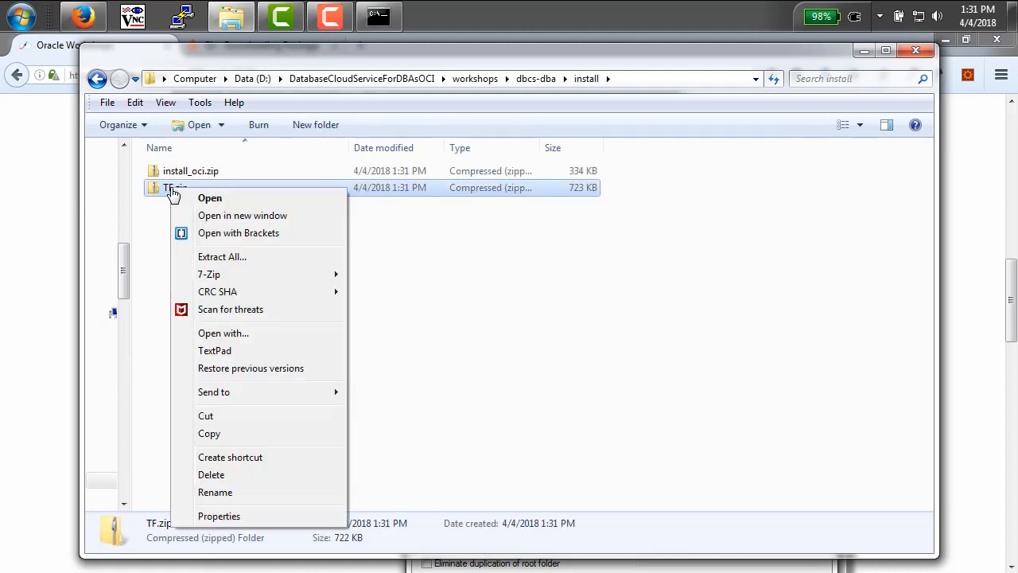
mouse_move(205, 280)
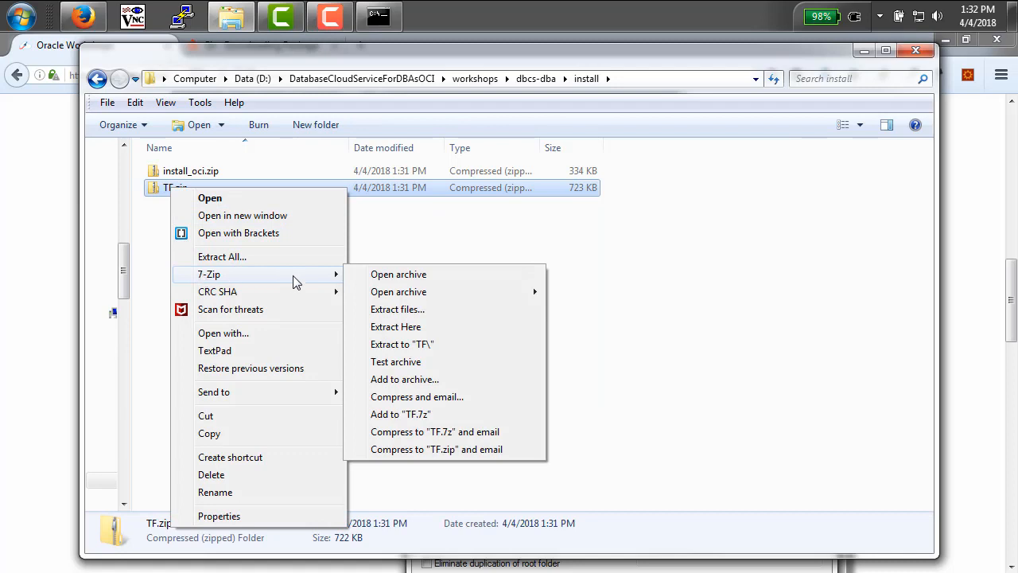
click(416, 314)
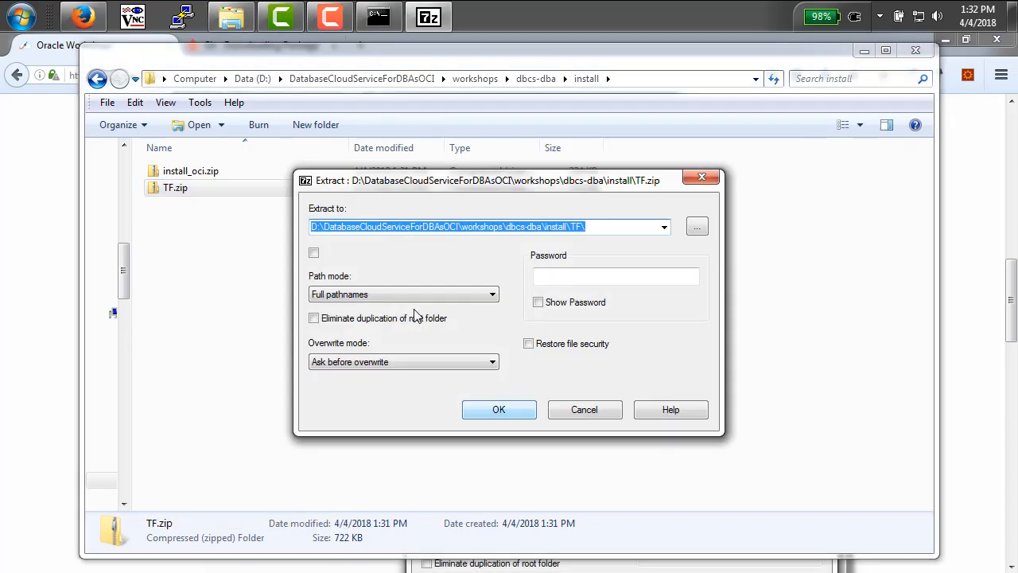
text(d)
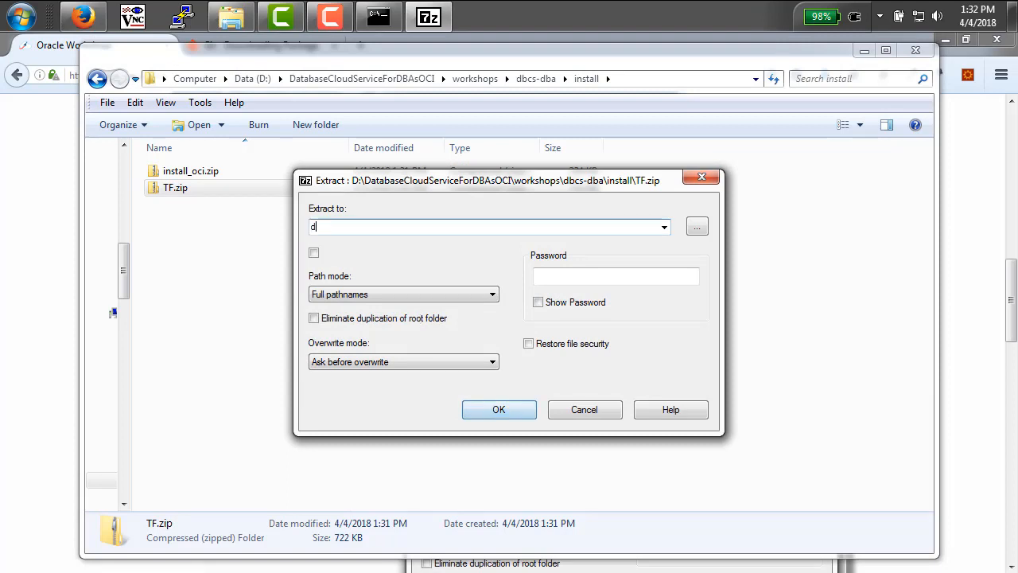
text(:)
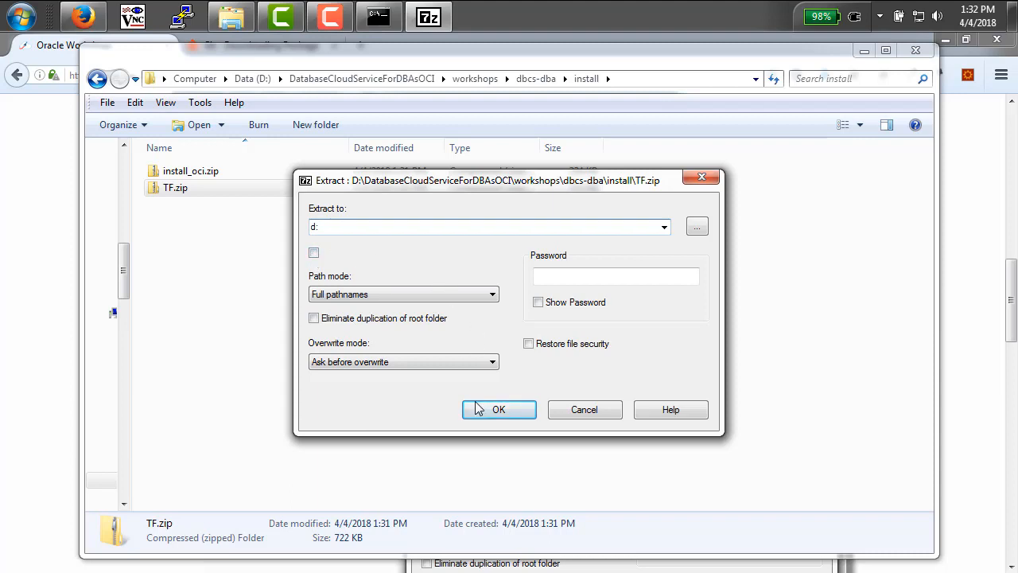
click(499, 410)
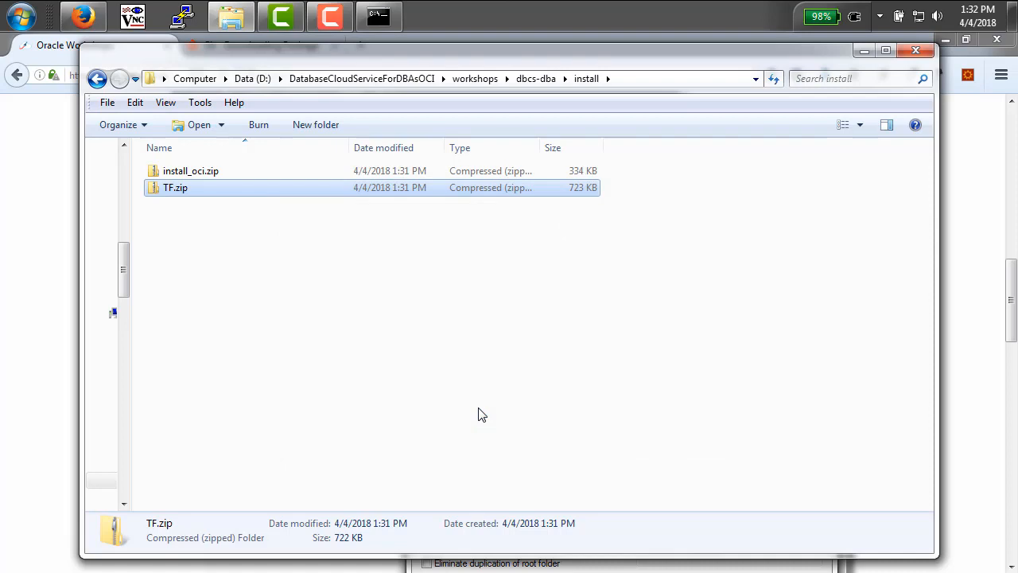
Step: Review the extracted Terraform files in the TF folder on the D: drive and return to the workshop guide
click(258, 83)
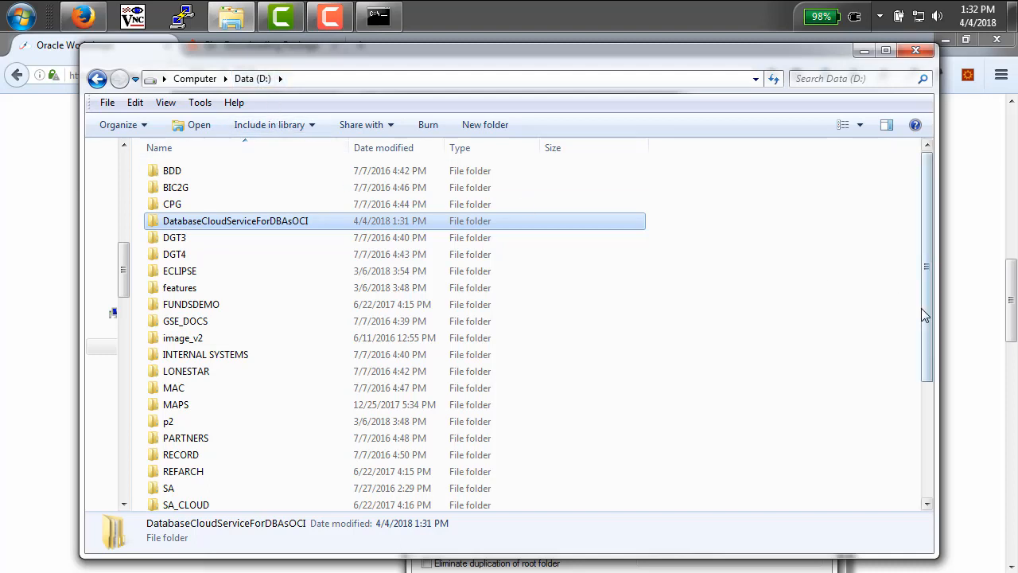
drag(921, 308, 916, 382)
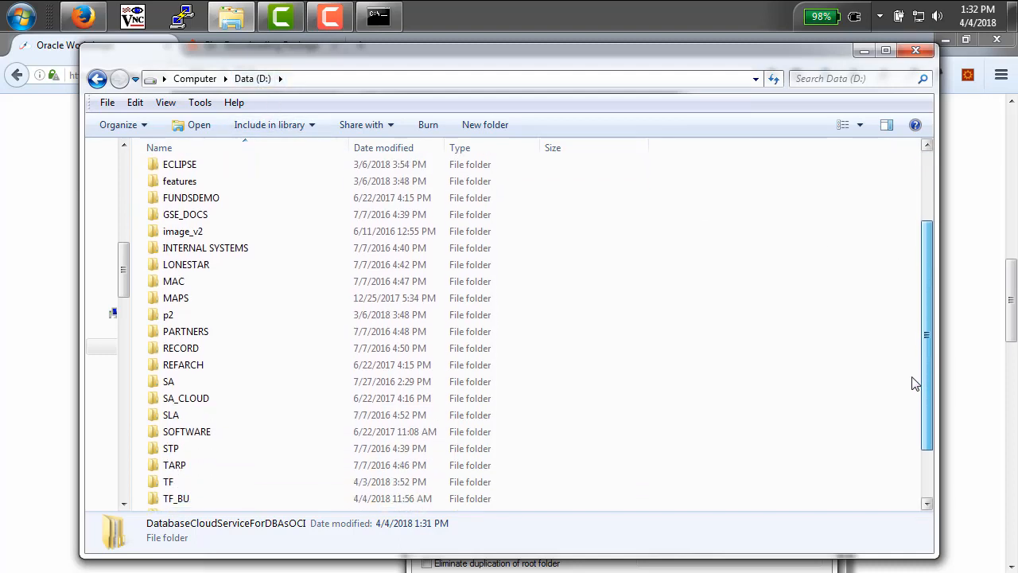
double_click(188, 485)
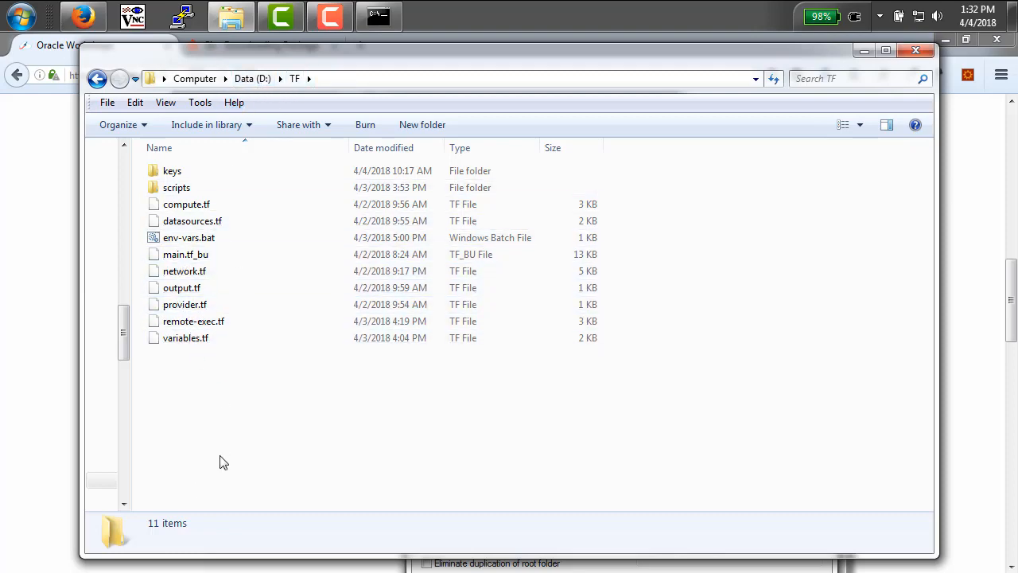
click(32, 302)
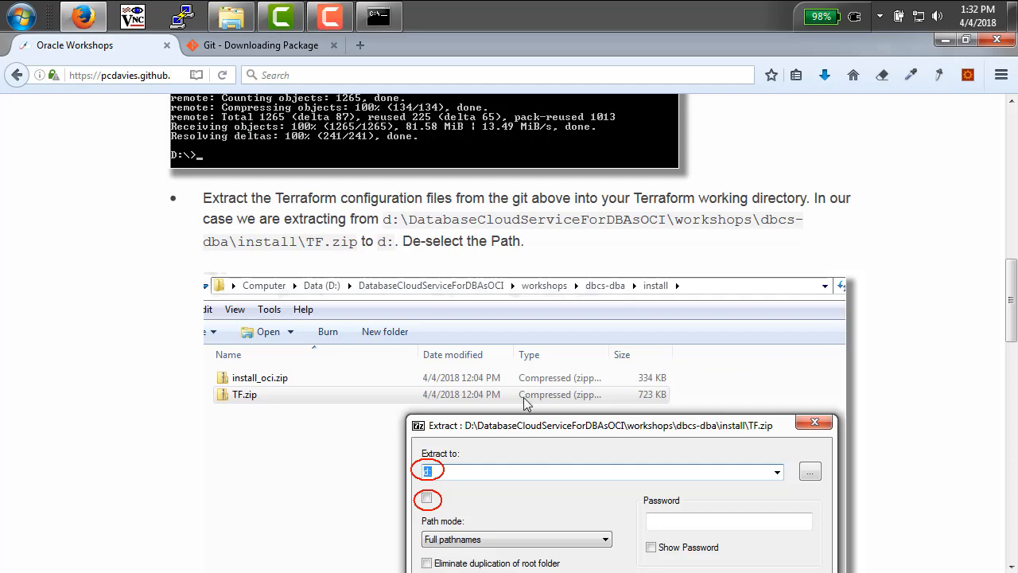
drag(1012, 331, 995, 414)
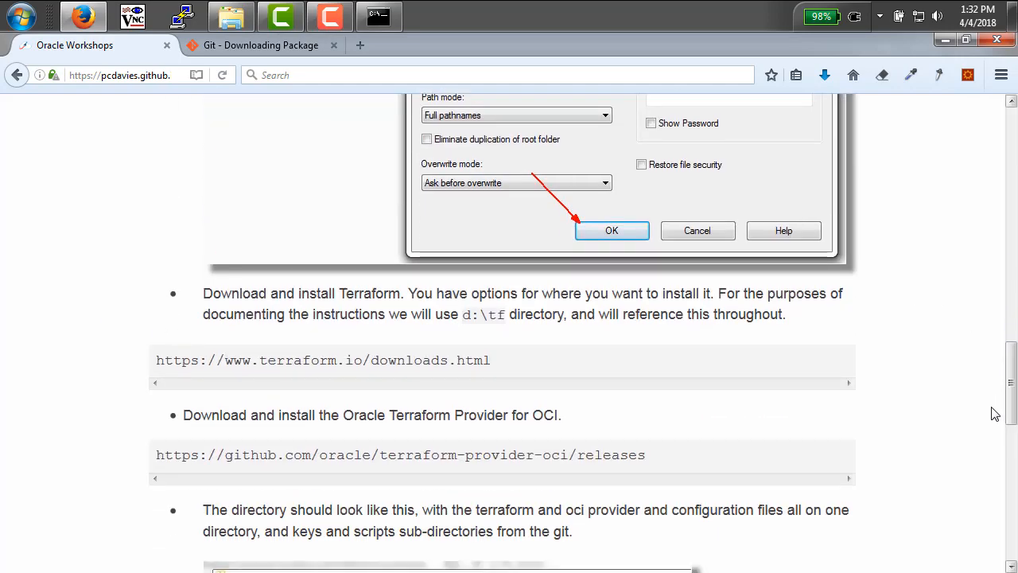
triple_click(452, 362)
key(ctrl+c)
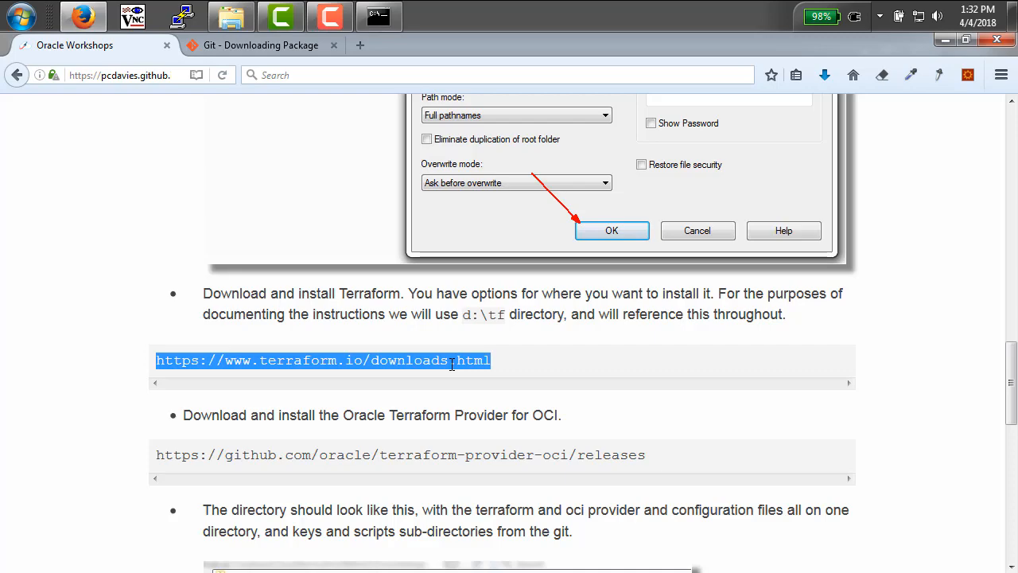
click(272, 50)
click(135, 74)
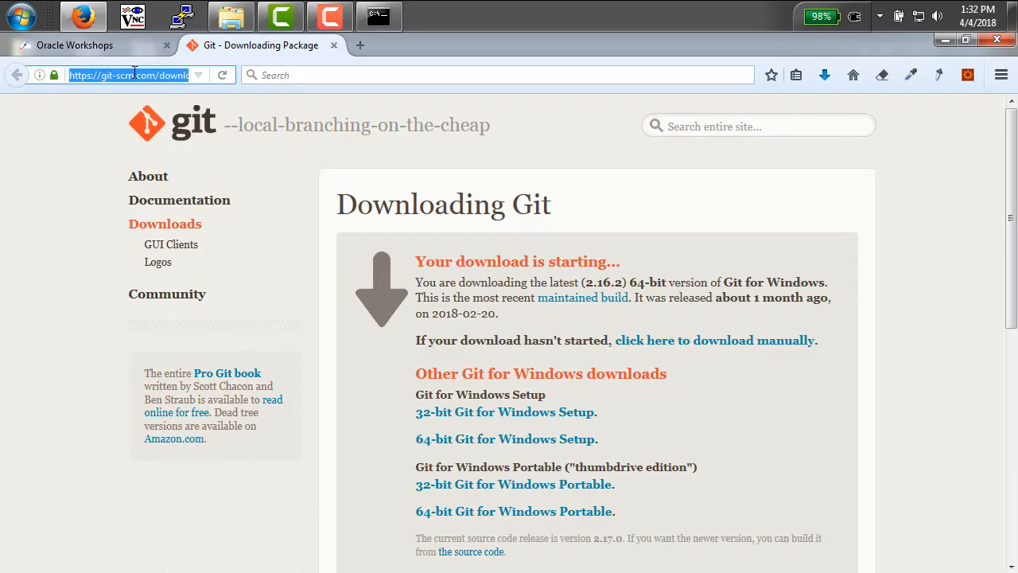
key(ctrl+v)
key(Return)
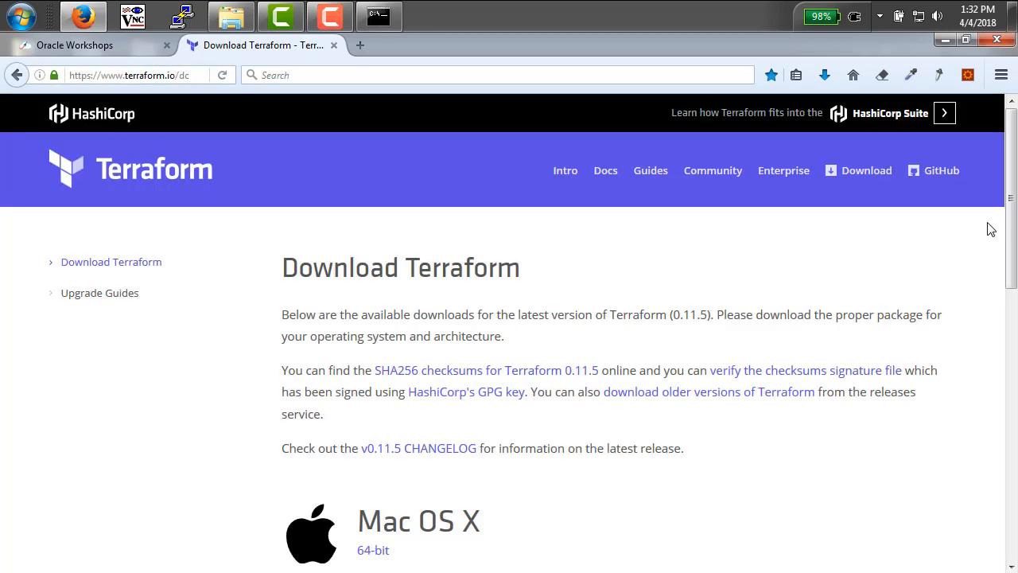
Step: Download the Windows 64-bit Terraform package and save terraform_0.11.5_windows_amd64.zip in the TF folder on the D: drive
drag(1012, 257, 993, 472)
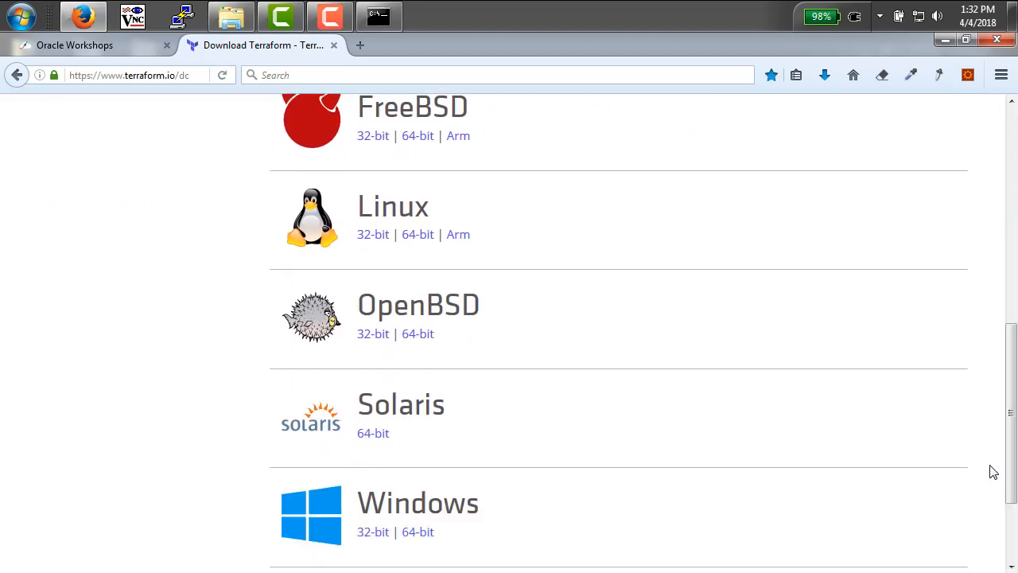
click(431, 535)
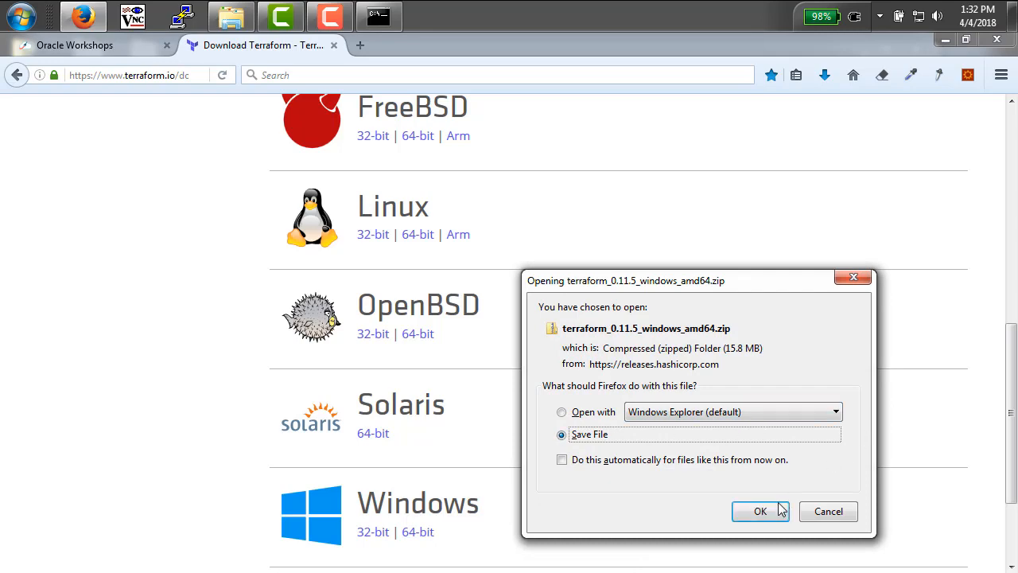
click(776, 512)
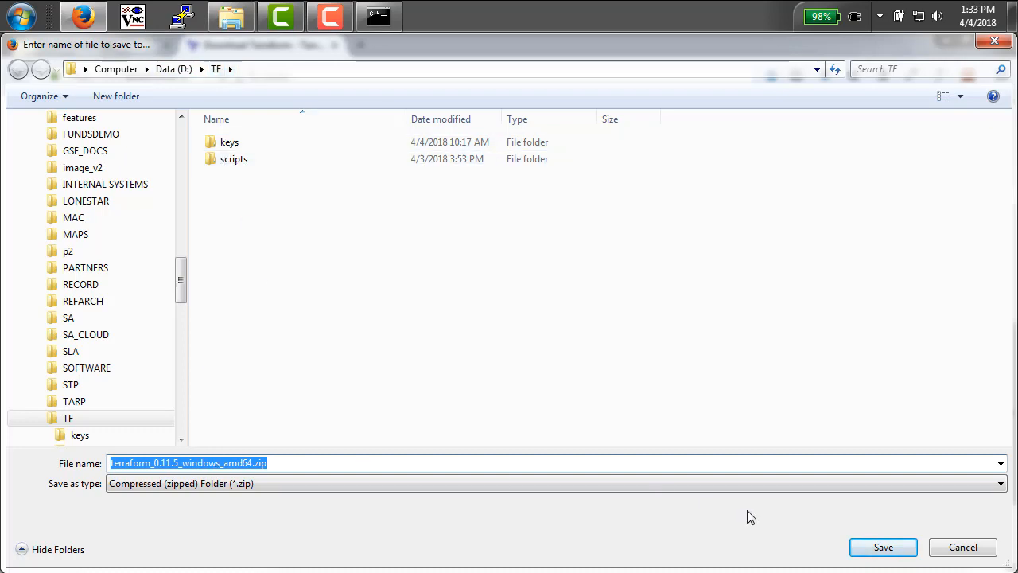
click(884, 549)
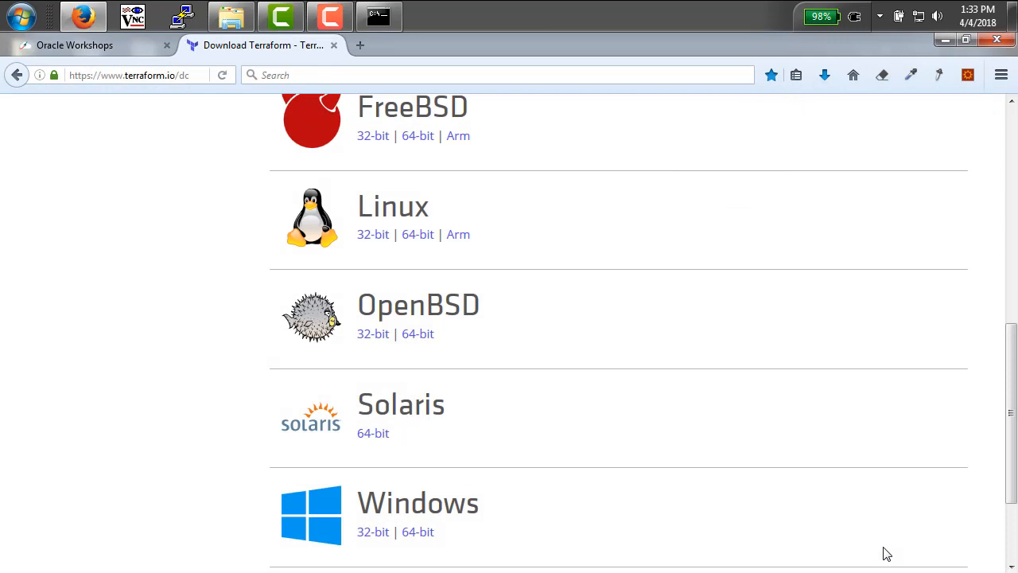
click(117, 45)
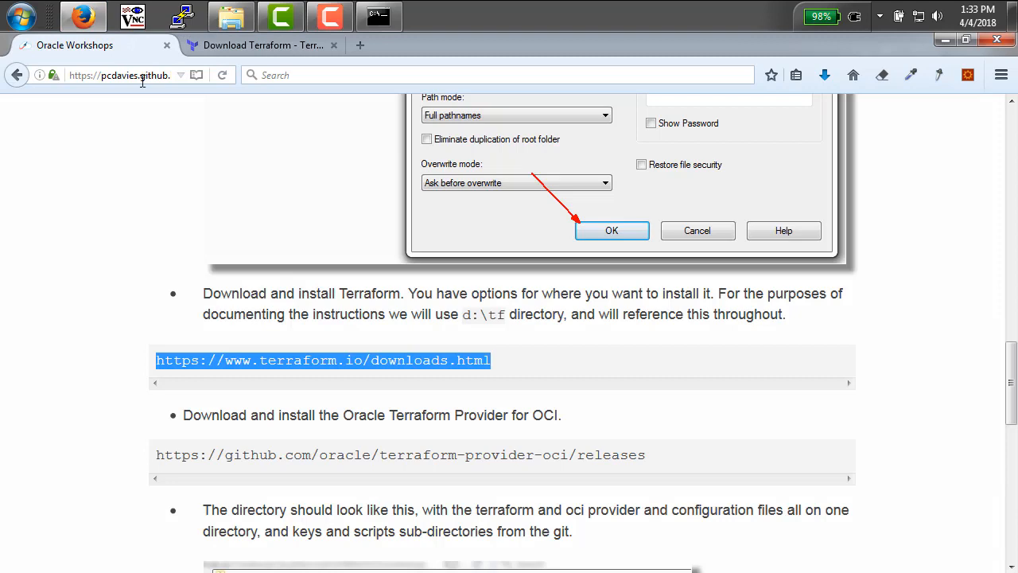
click(187, 454)
triple_click(186, 454)
triple_click(186, 454)
key(ctrl+c)
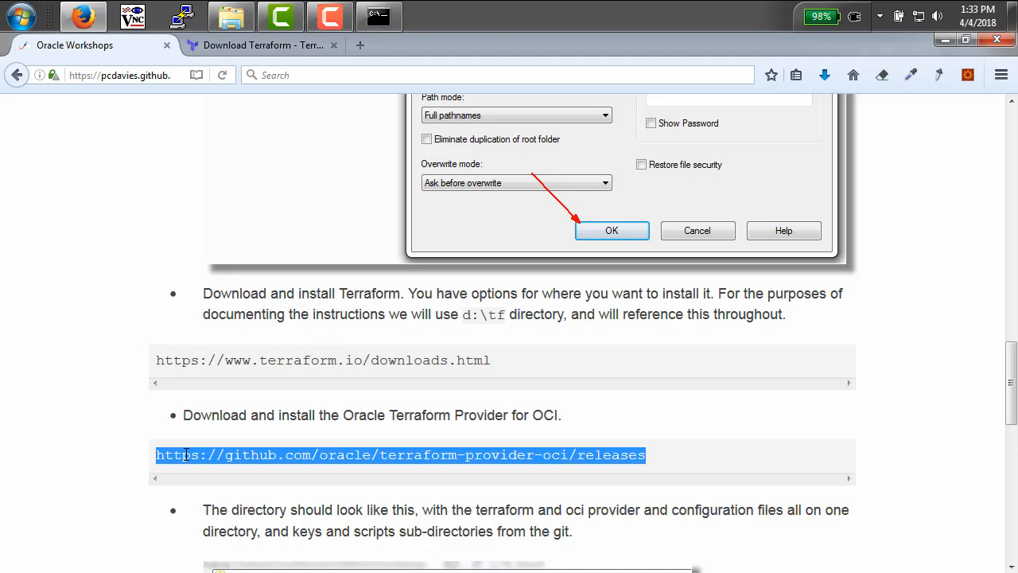
click(272, 44)
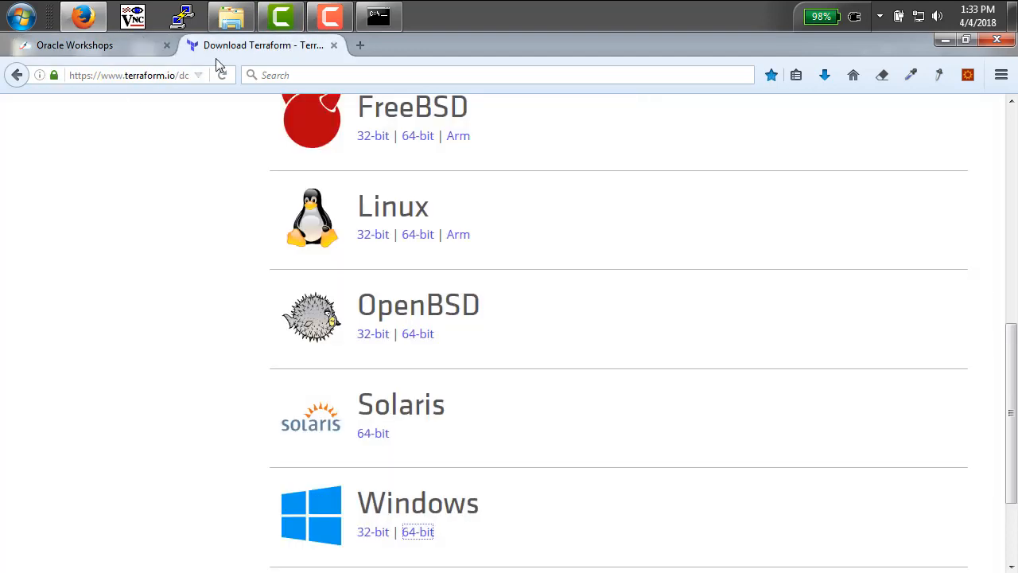
click(136, 76)
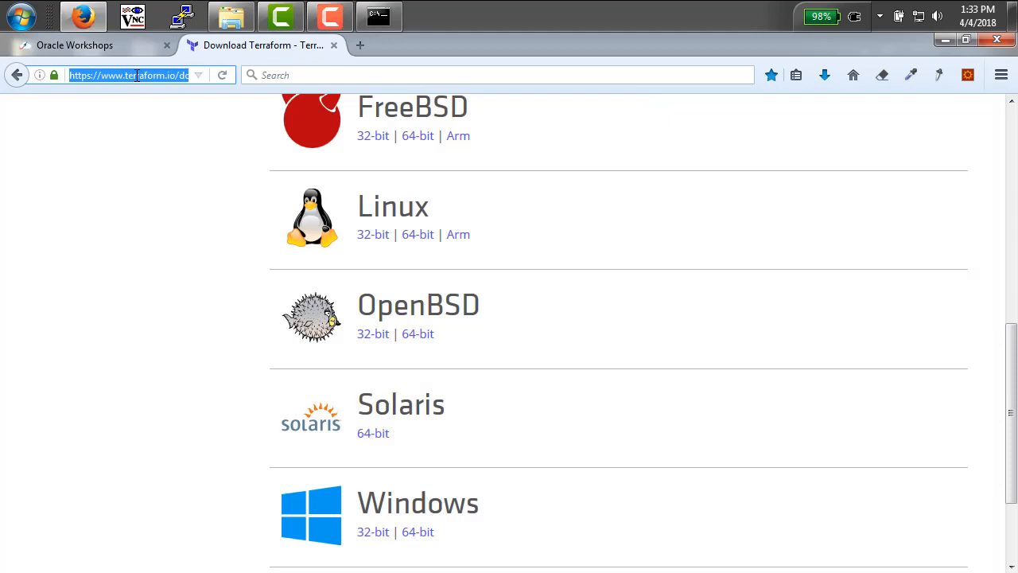
key(ctrl+v)
key(Return)
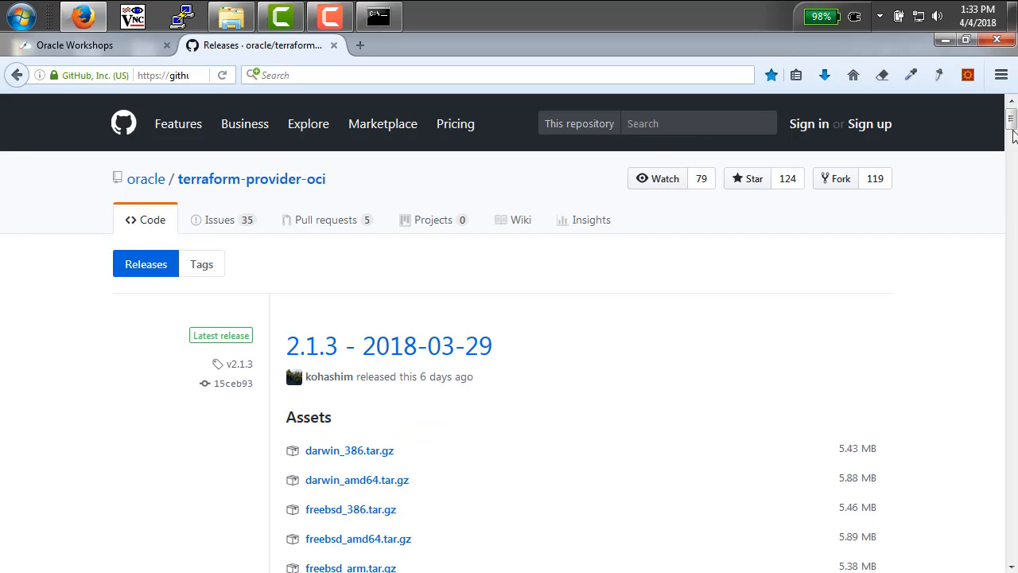
Step: Download windows_amd64.zip from the 2.1.3 release assets and save it in the TF folder on the D: drive
drag(1014, 129, 1001, 147)
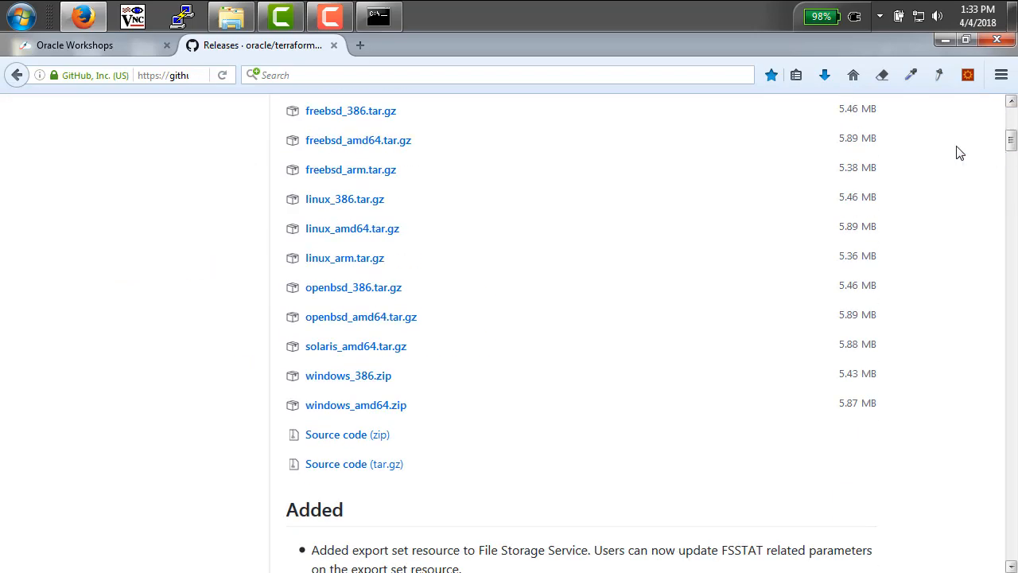
click(374, 412)
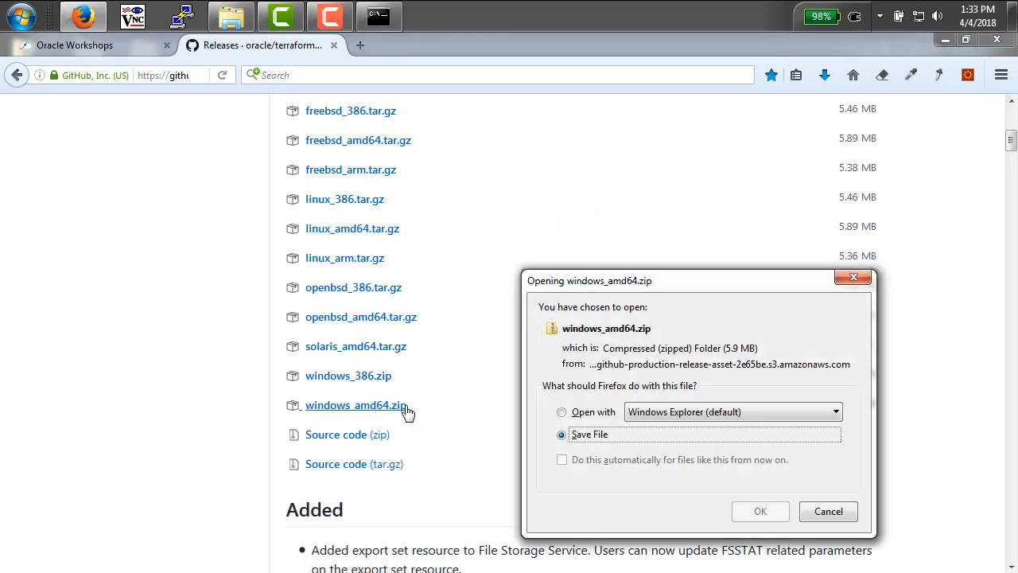
click(752, 517)
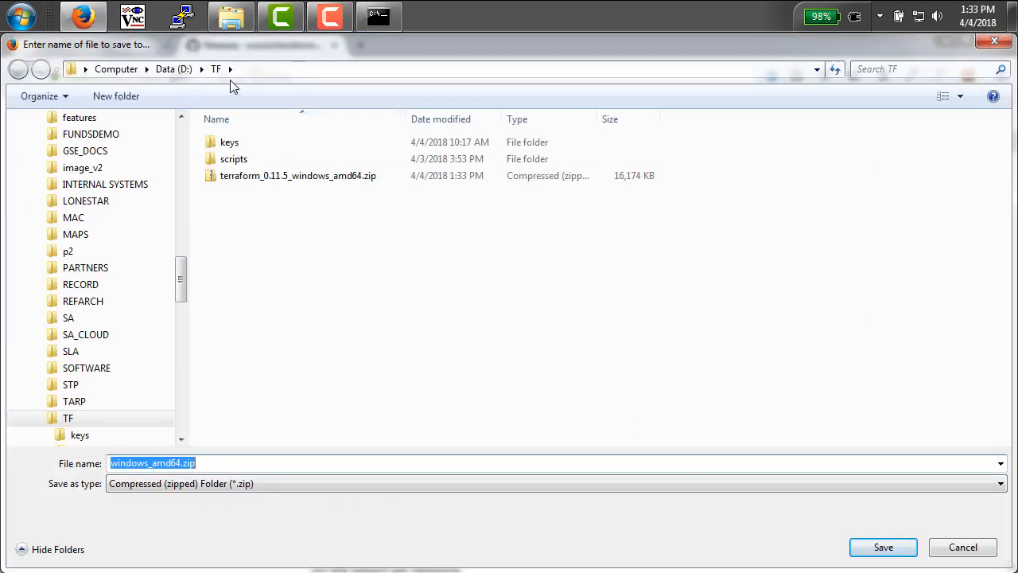
click(893, 551)
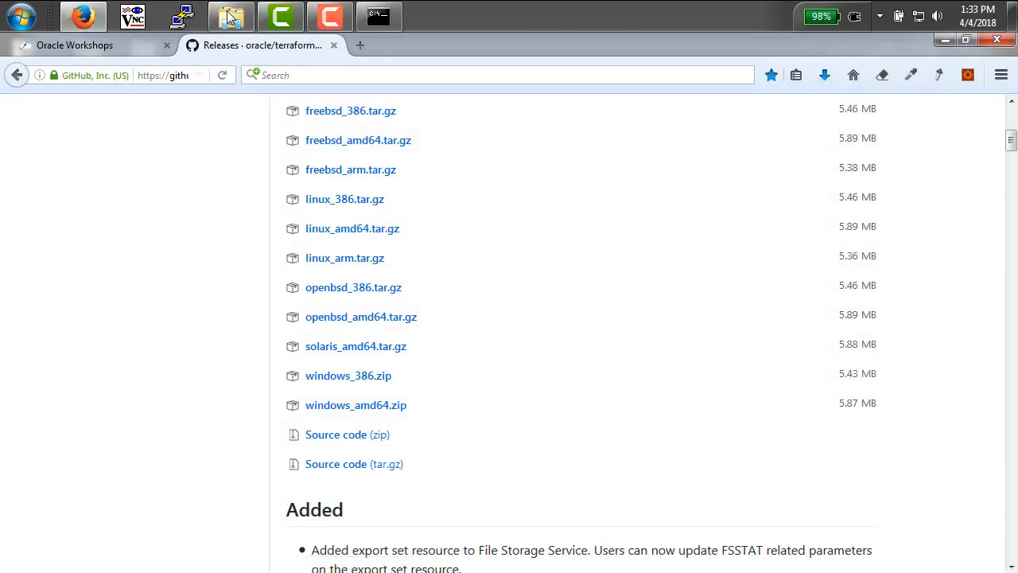
Step: Switch to the D:\TF folder in Windows Explorer and open the archive terraform_0.11.5_windows_amd64.zip
mouse_move(231, 17)
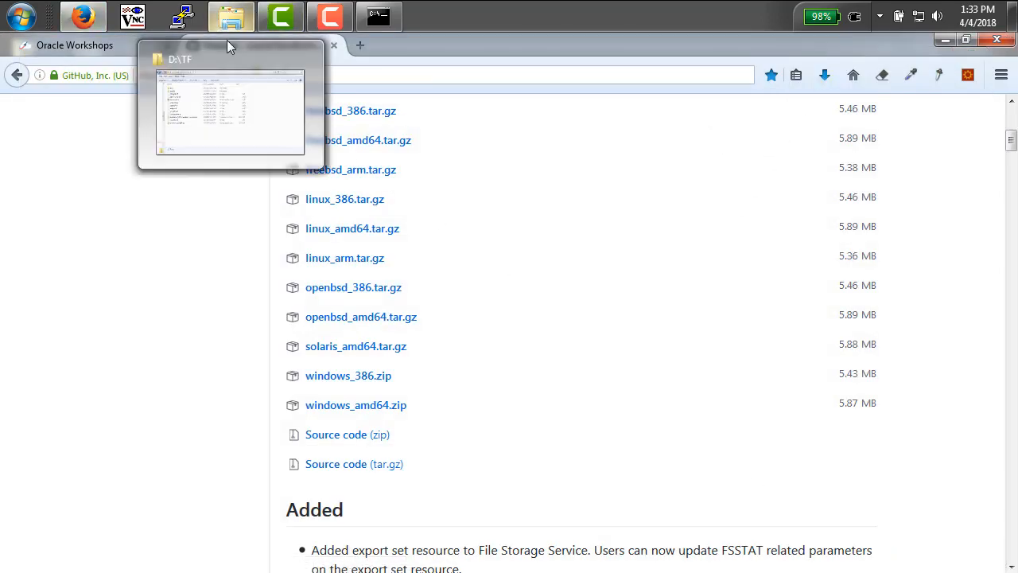
click(274, 129)
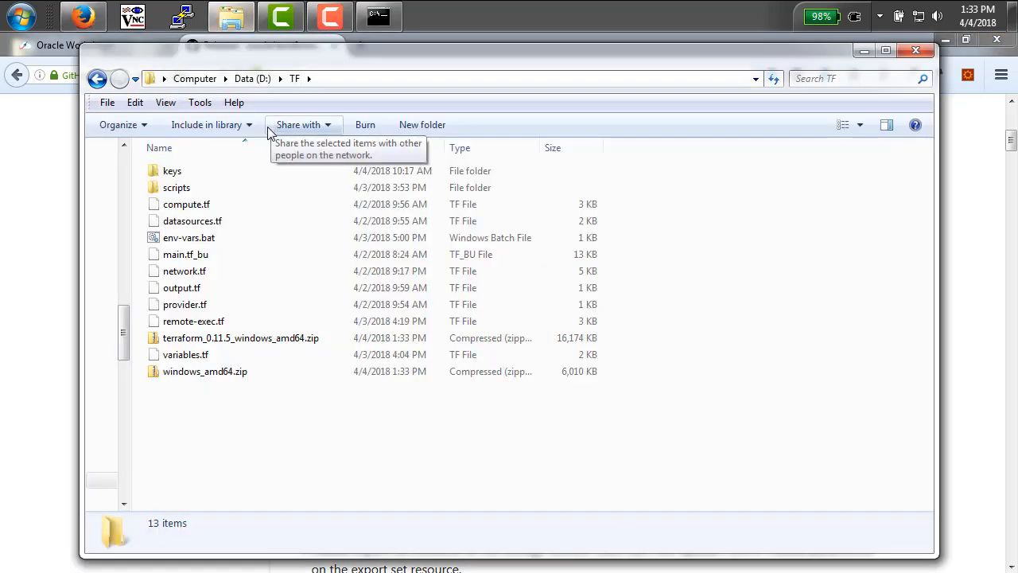
click(182, 343)
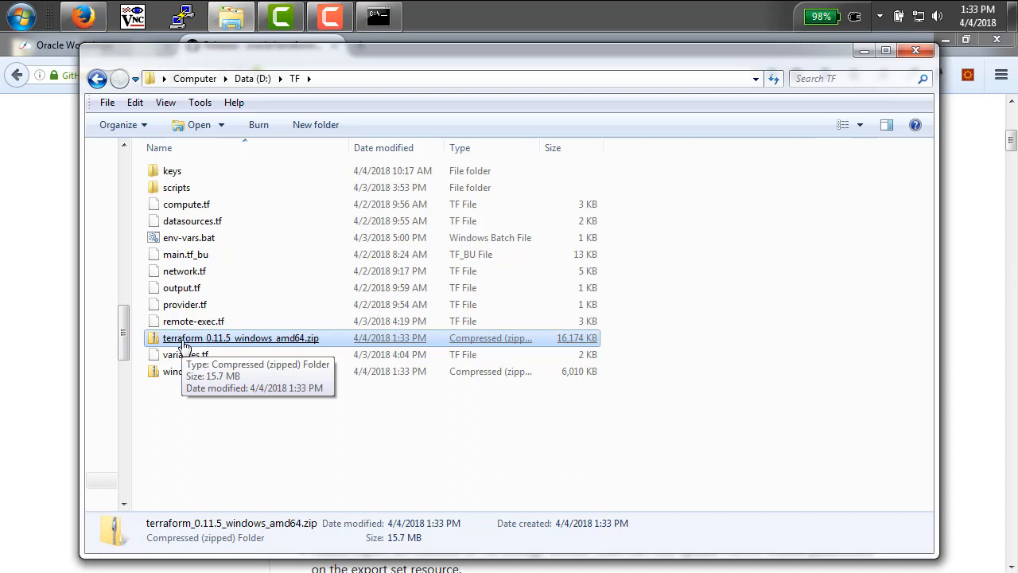
right_click(183, 344)
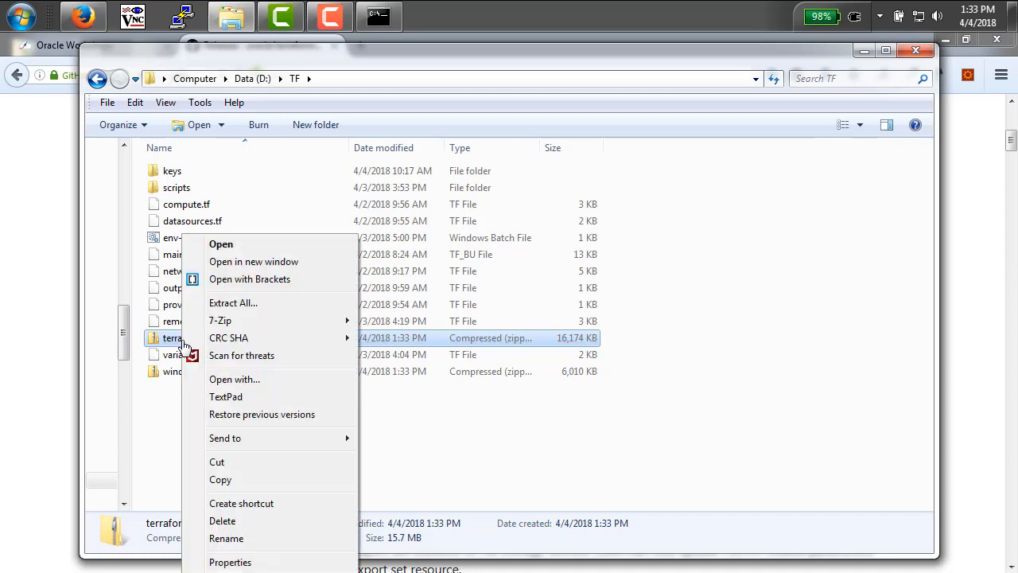
click(156, 403)
click(213, 342)
double_click(213, 340)
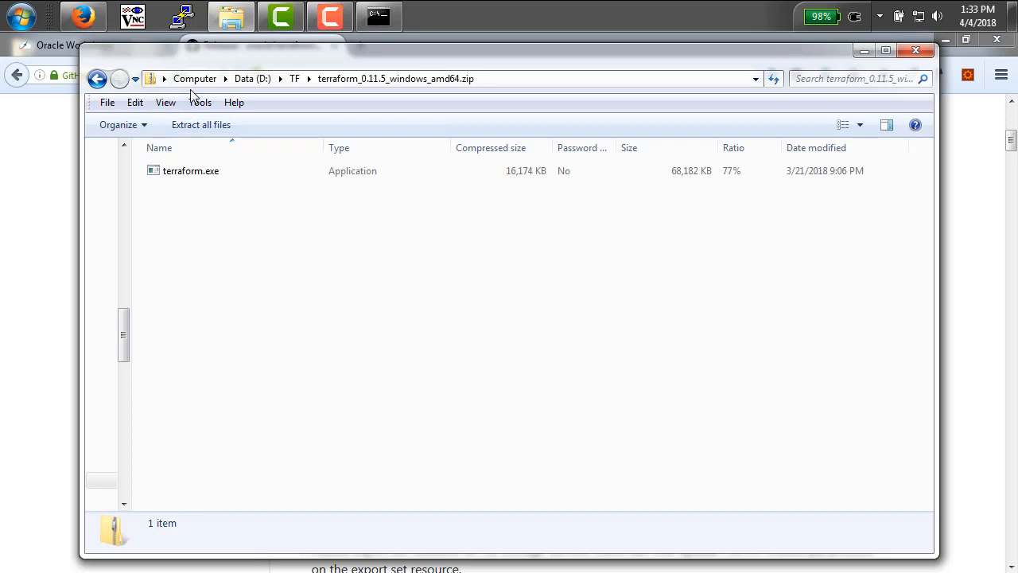
Step: Extract all files from the Terraform archive with the destination folder set to D:\TF\
click(193, 125)
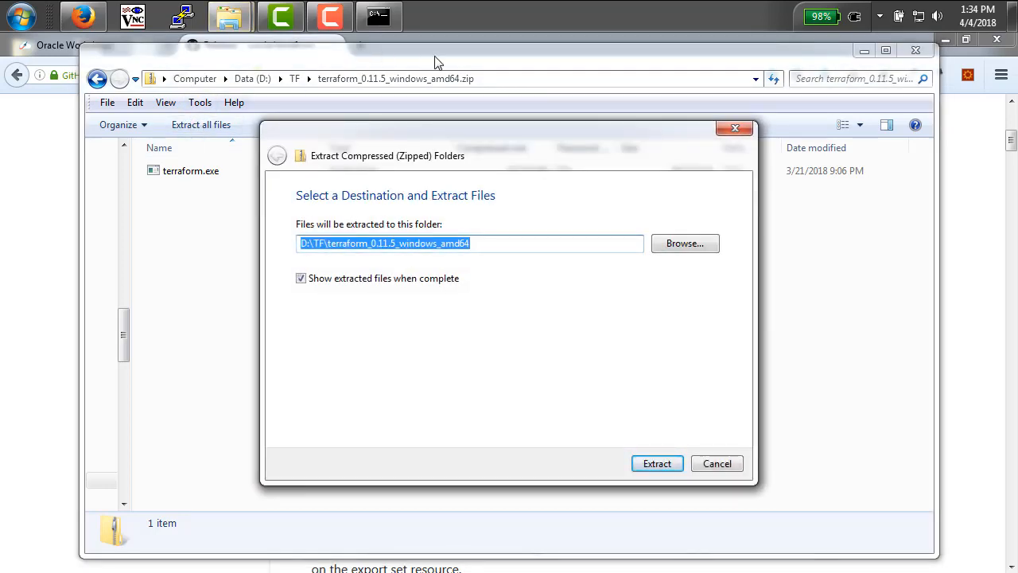
click(552, 246)
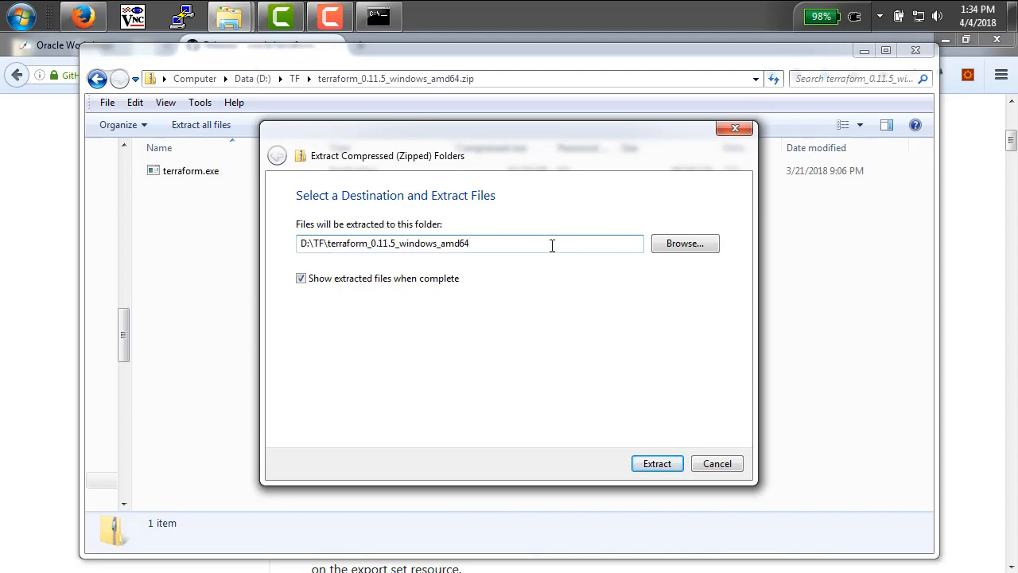
key(BackSpace)
key(BackSpace)
key(BackSpace)
key(BackSpace)
key(BackSpace)
key(BackSpace)
key(BackSpace)
key(BackSpace)
key(BackSpace)
key(BackSpace)
key(BackSpace)
key(BackSpace)
key(BackSpace)
key(BackSpace)
key(BackSpace)
key(BackSpace)
key(BackSpace)
key(BackSpace)
key(BackSpace)
key(BackSpace)
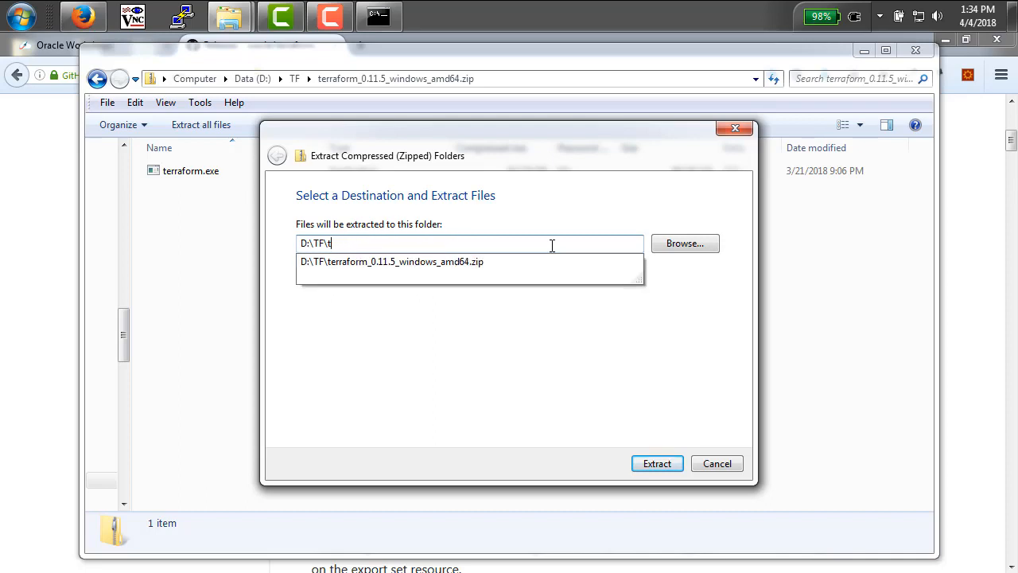
key(BackSpace)
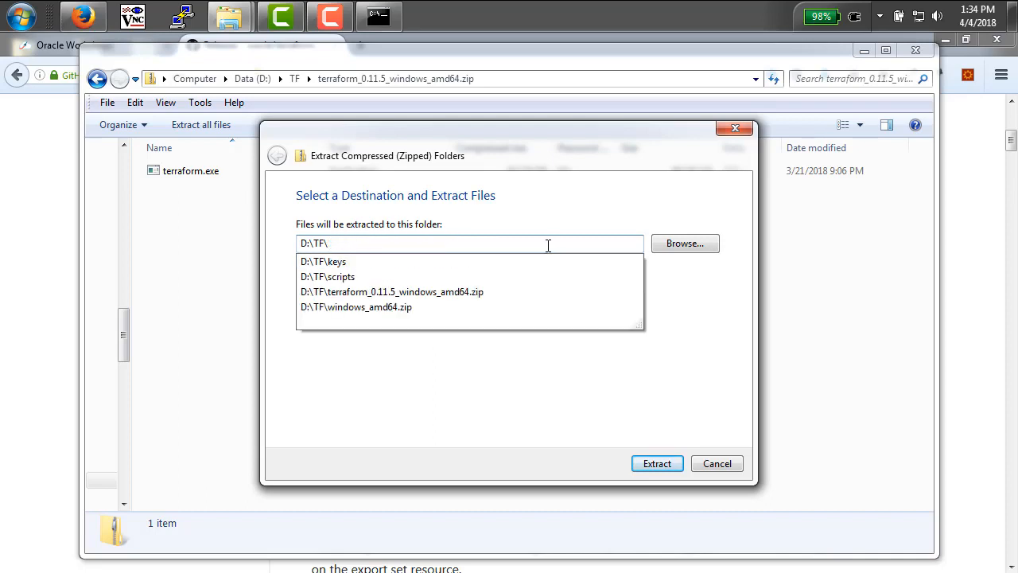
click(680, 352)
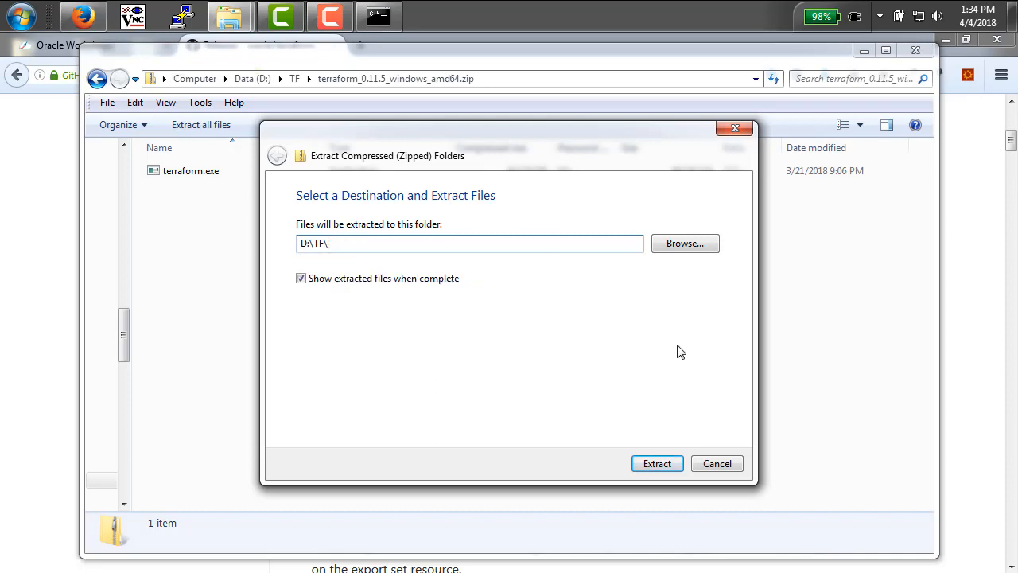
click(657, 464)
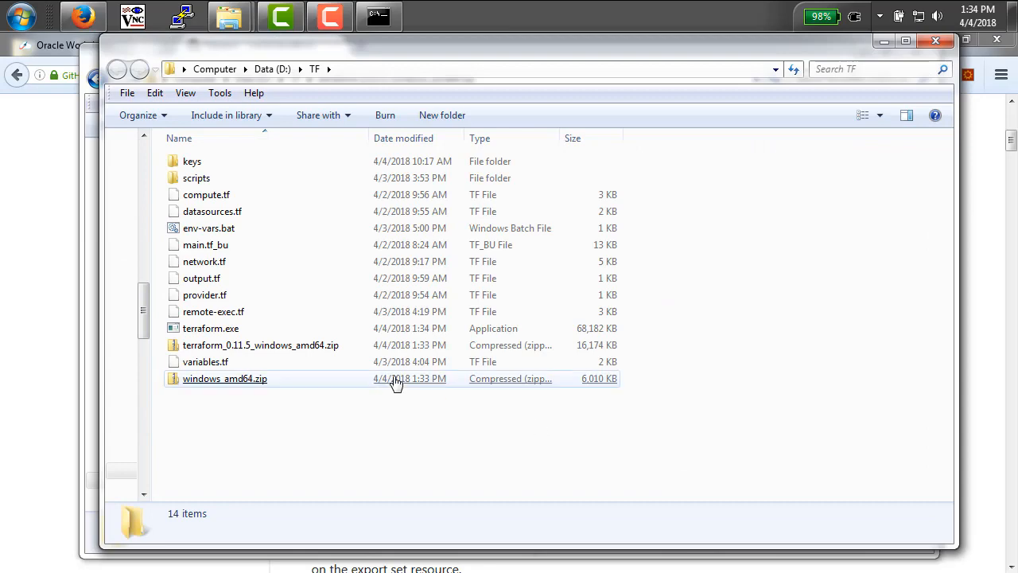
Step: Close the extra Explorer window, return to the TF folder and delete terraform_0.11.5_windows_amd64.zip
click(931, 39)
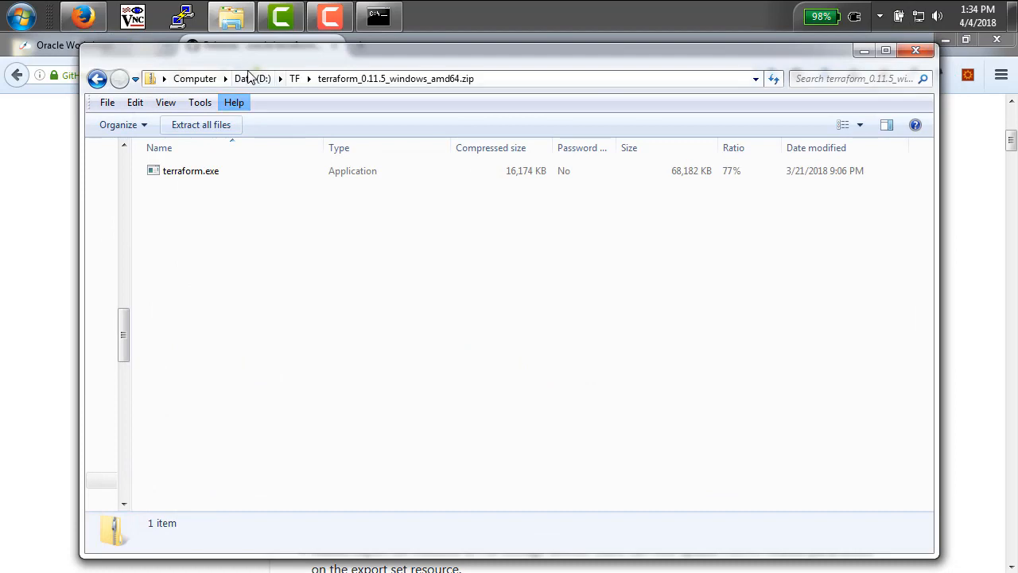
click(294, 78)
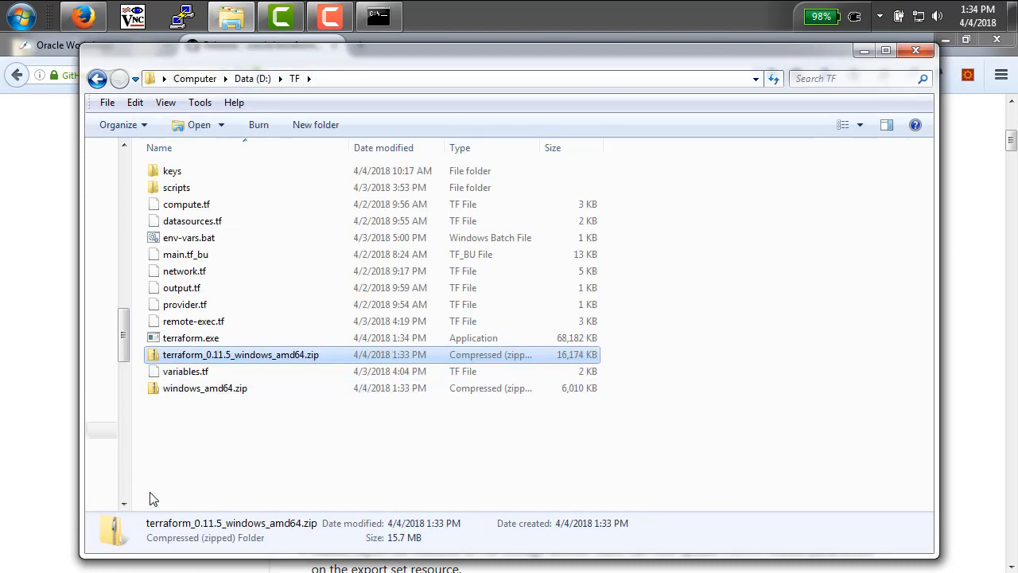
click(192, 339)
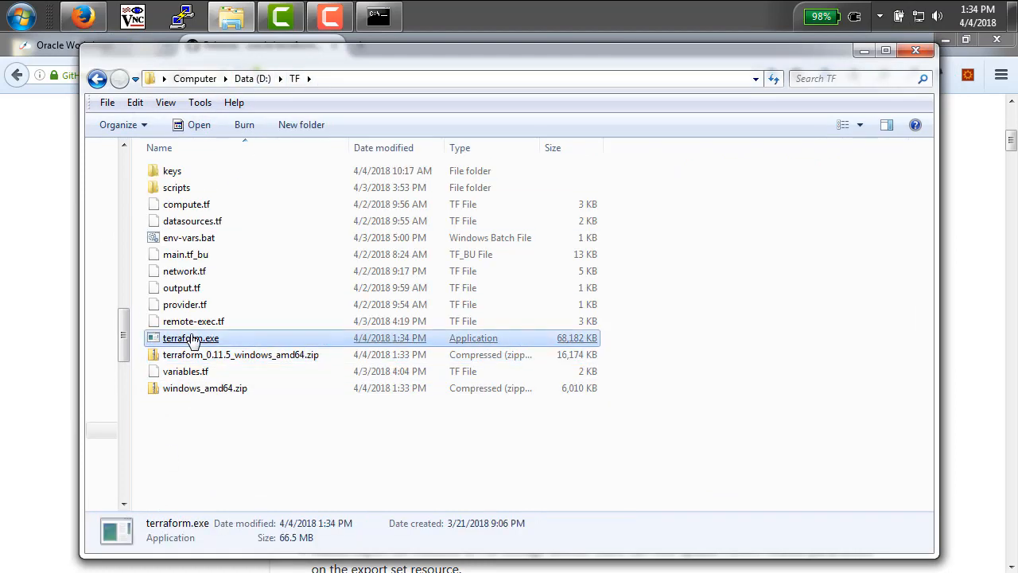
click(206, 439)
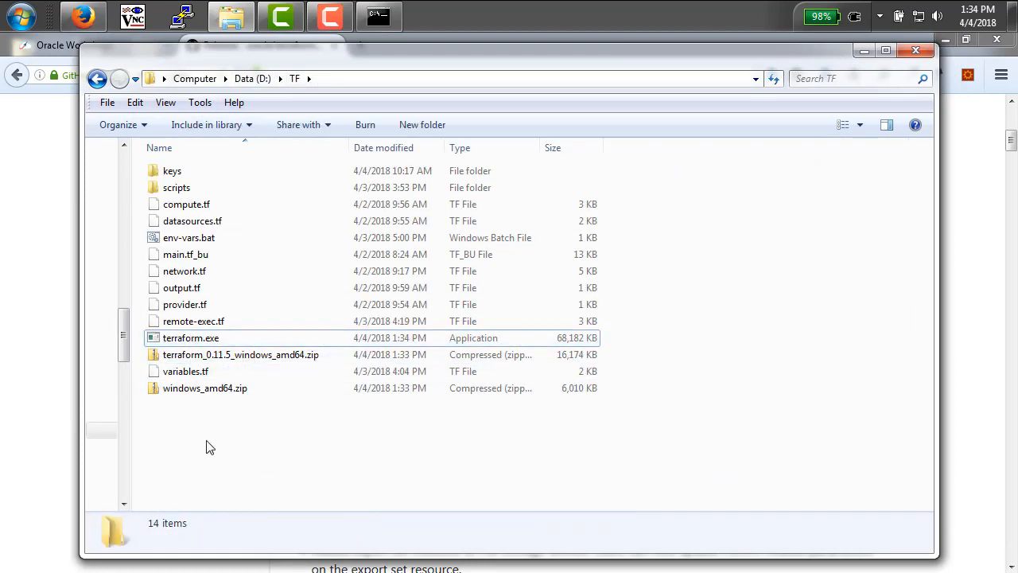
right_click(234, 358)
click(274, 521)
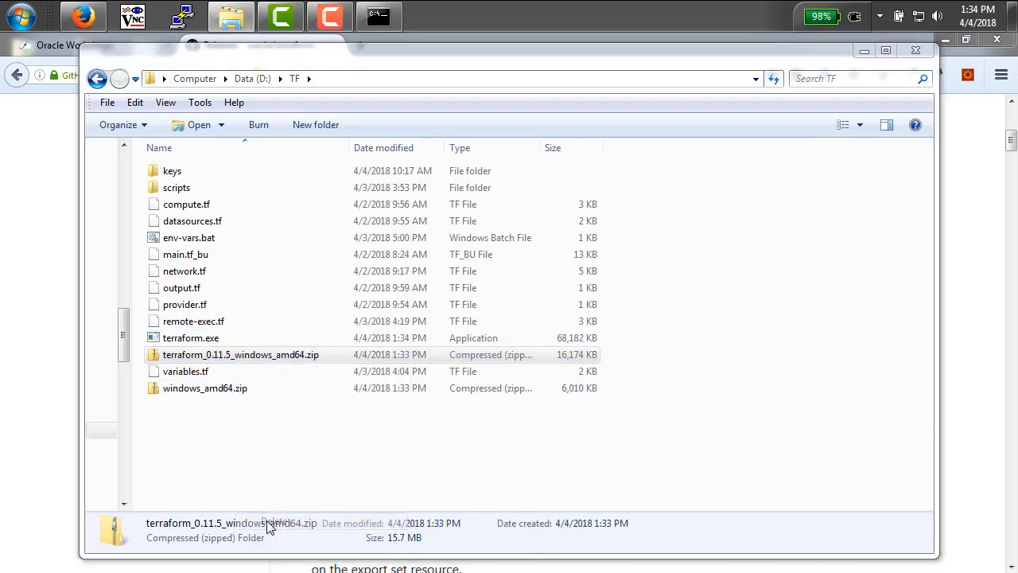
click(572, 377)
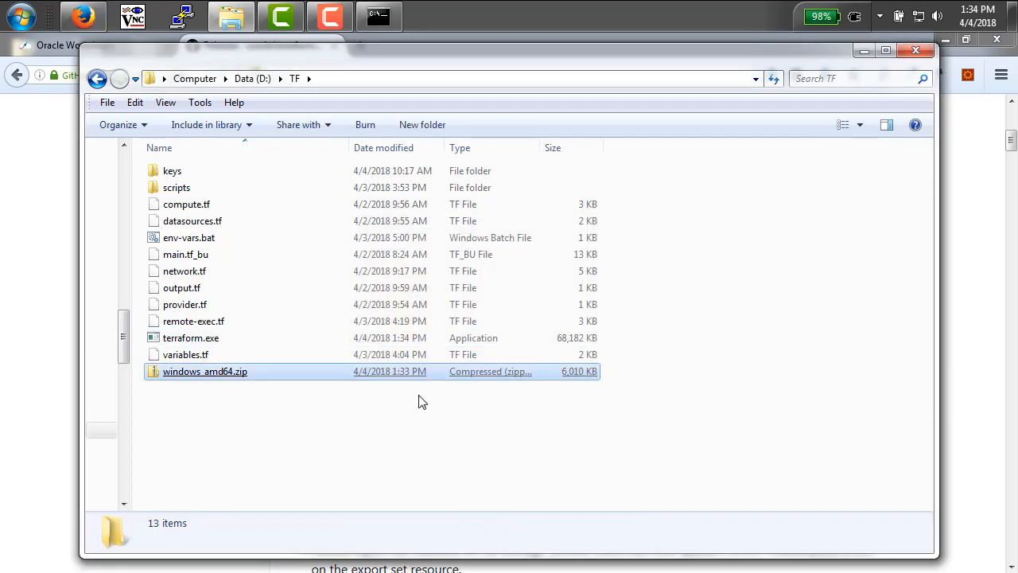
Step: Open windows_amd64.zip, go into its windows_amd64 folder and copy terraform-provider-oci_v2.1.3.exe
double_click(234, 379)
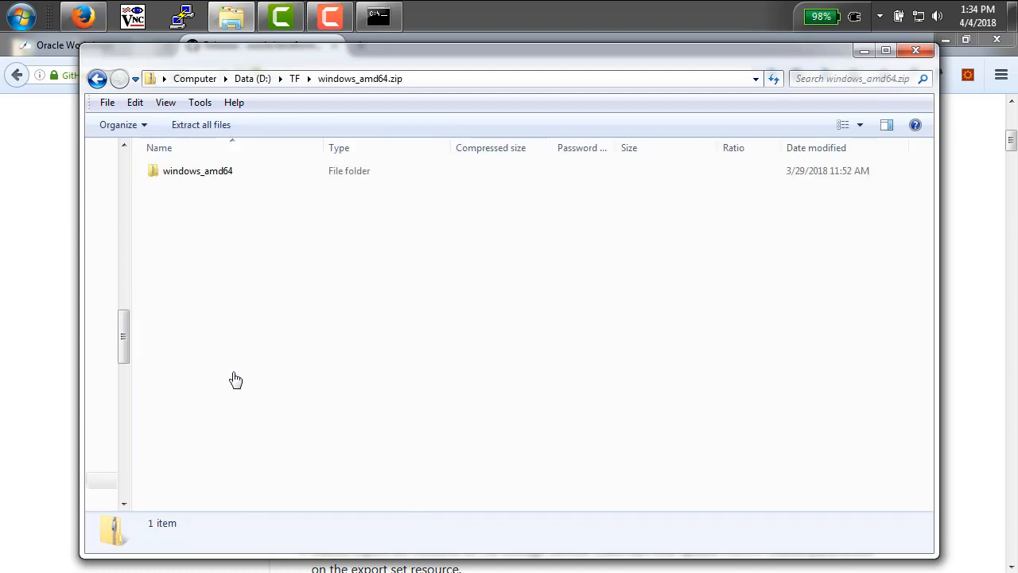
click(196, 180)
double_click(196, 181)
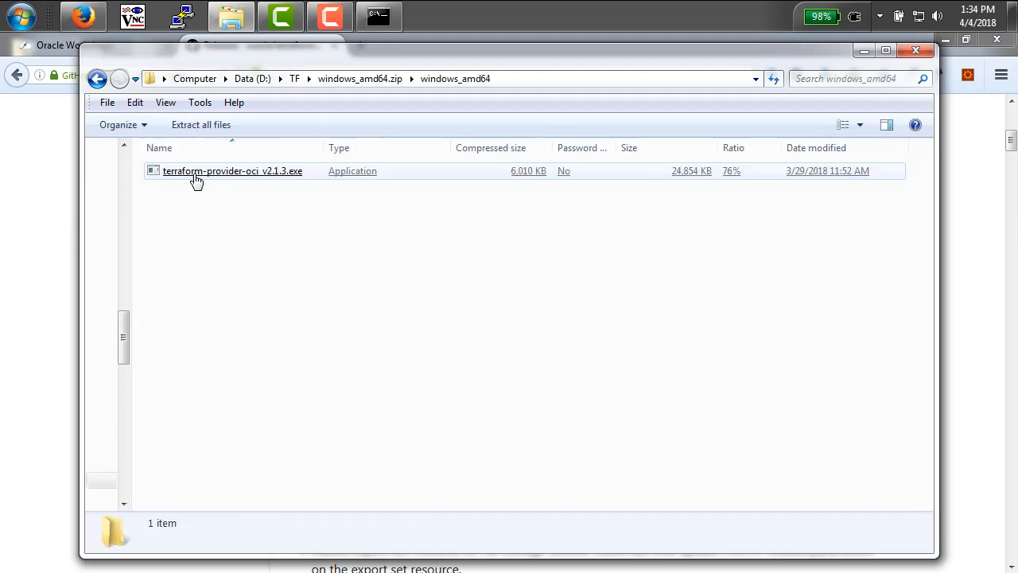
click(197, 181)
right_click(198, 180)
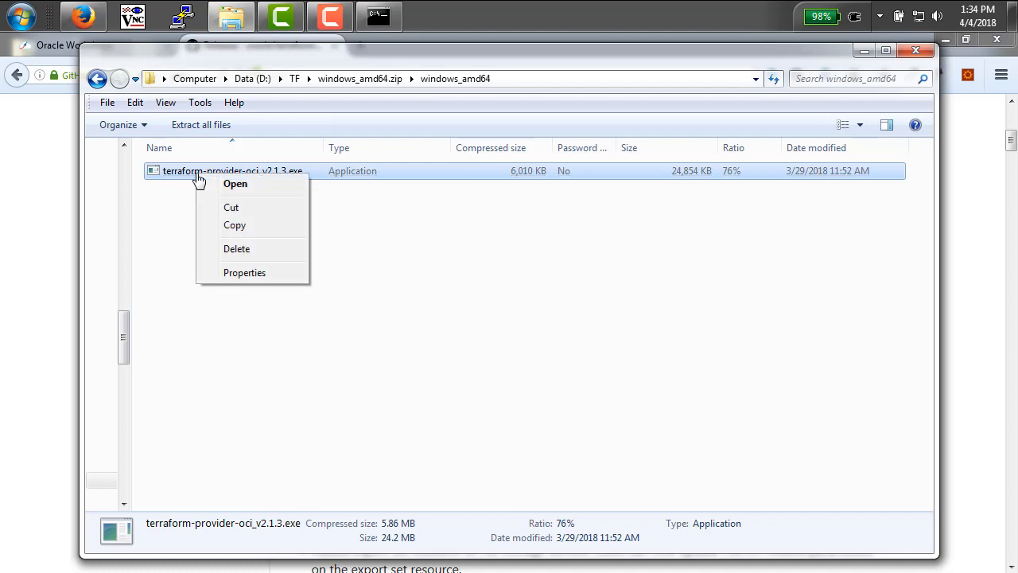
click(199, 226)
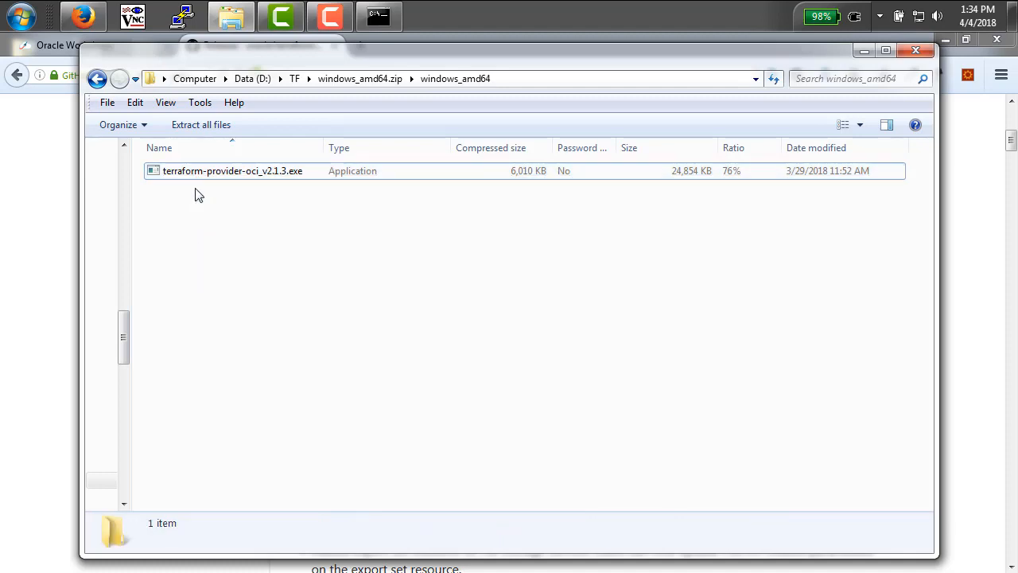
Step: Extract all files from windows_amd64.zip to D:\TF\ with showing the extracted files when complete turned off
click(207, 124)
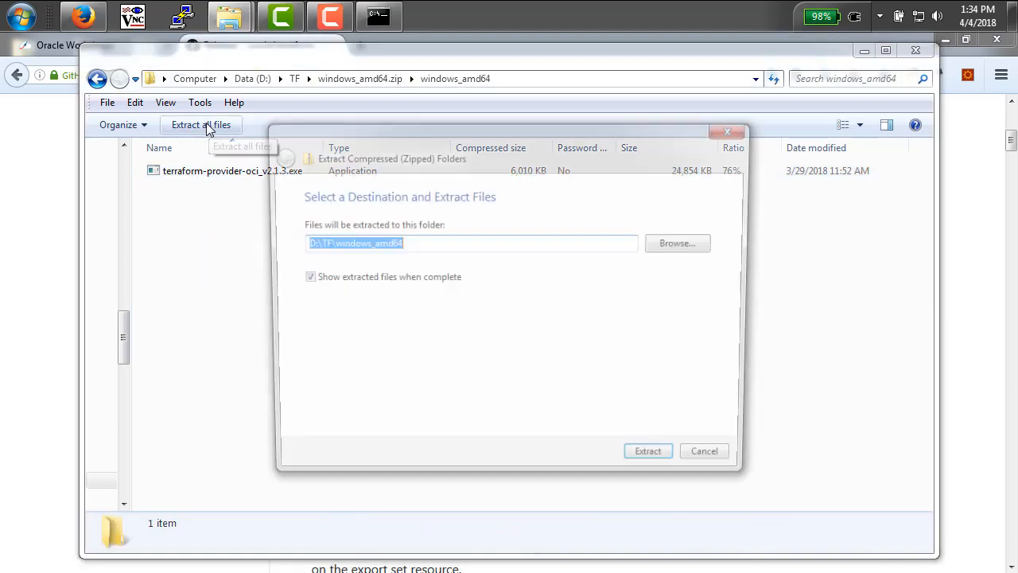
click(412, 243)
key(BackSpace)
key(BackSpace)
key(BackSpace)
key(BackSpace)
key(BackSpace)
key(BackSpace)
key(BackSpace)
key(BackSpace)
key(BackSpace)
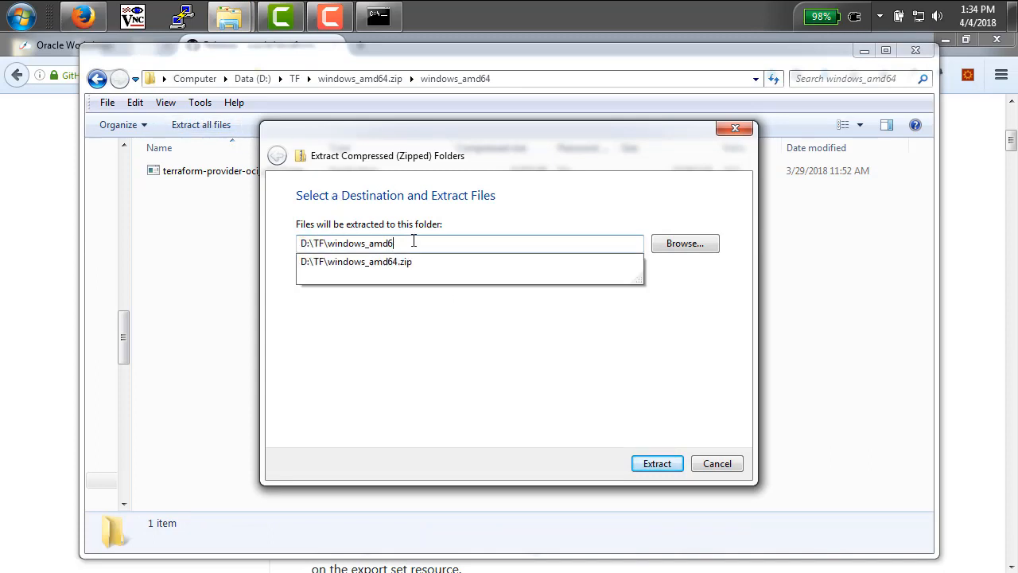
key(BackSpace)
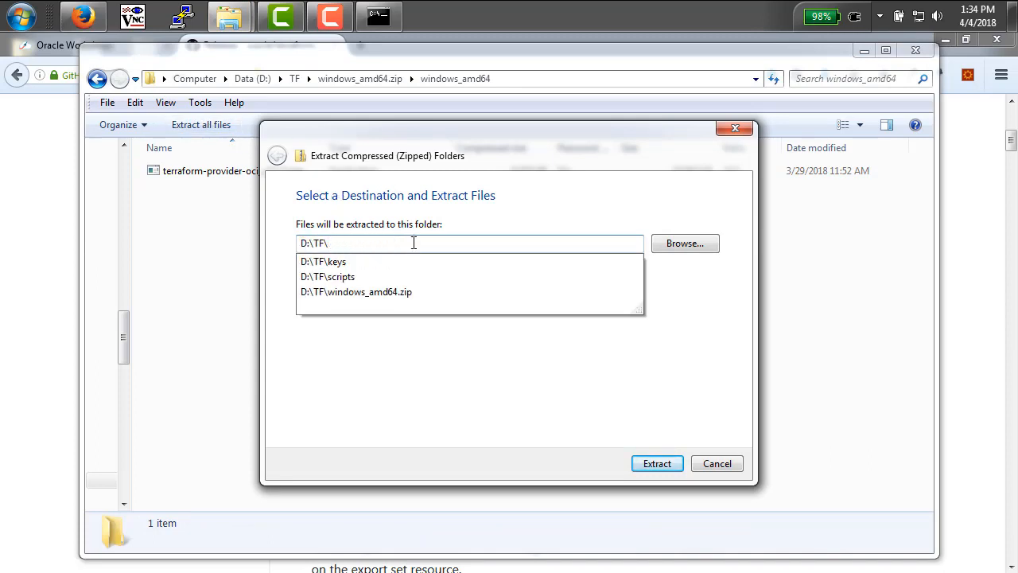
click(412, 375)
click(300, 279)
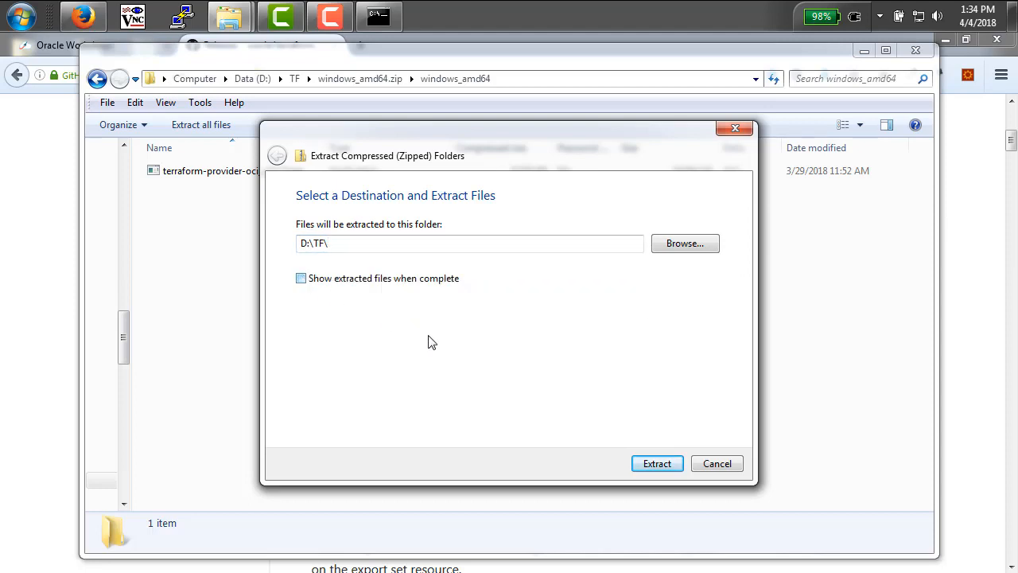
click(657, 463)
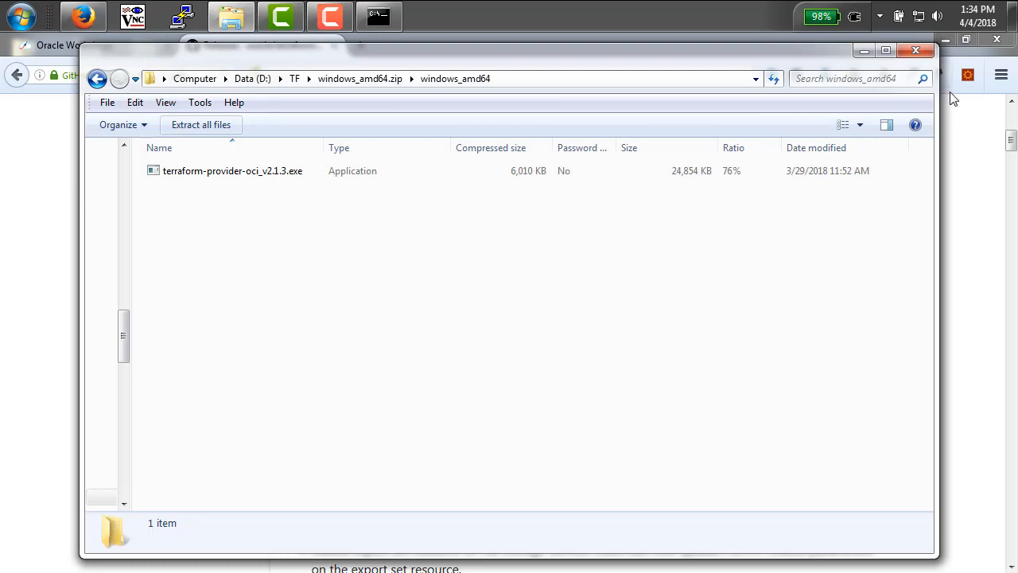
Step: Close the archive's Explorer window and open the TF folder on the D: drive in a new one
click(916, 51)
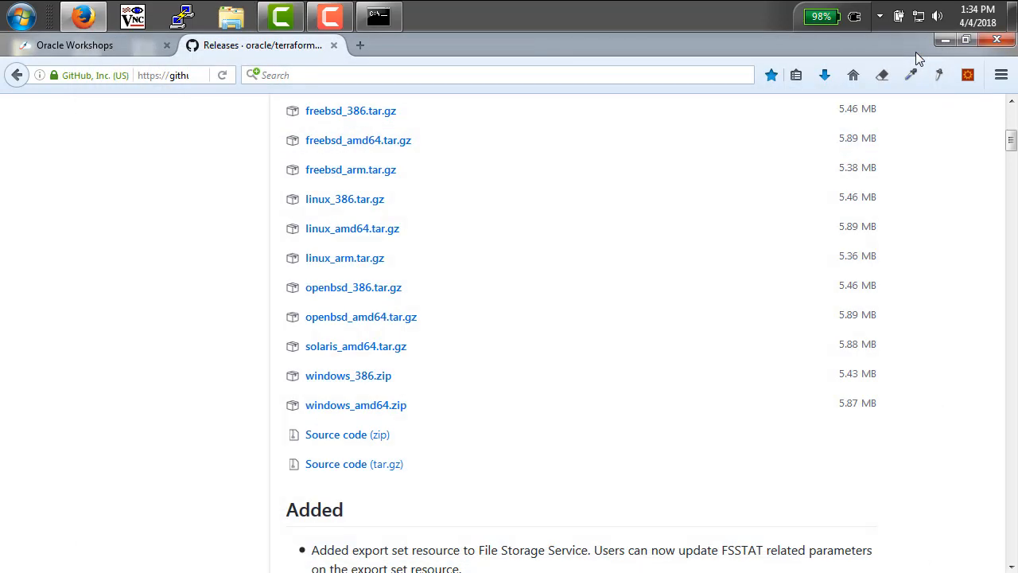
drag(915, 52, 386, 15)
mouse_move(386, 16)
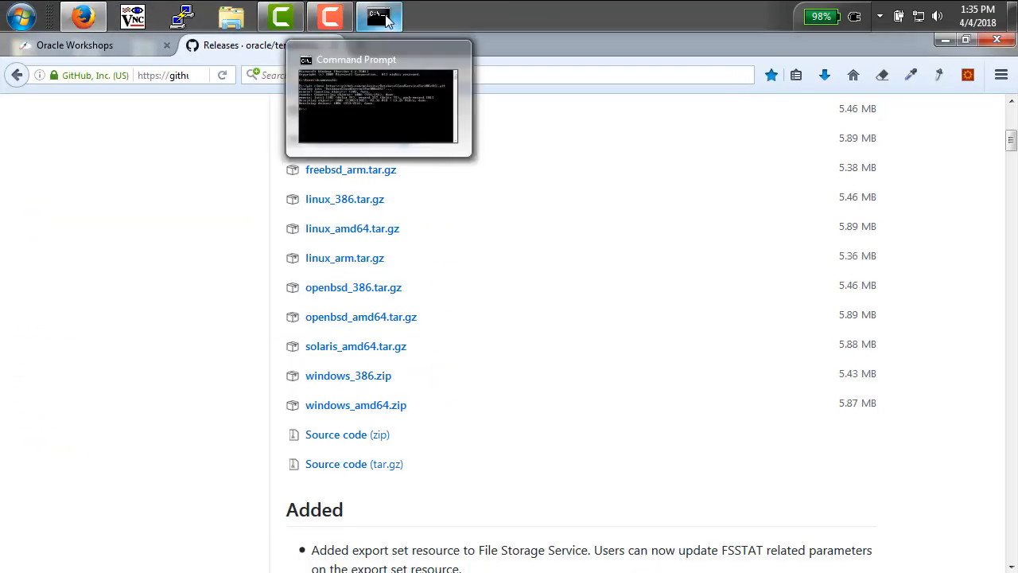
click(229, 23)
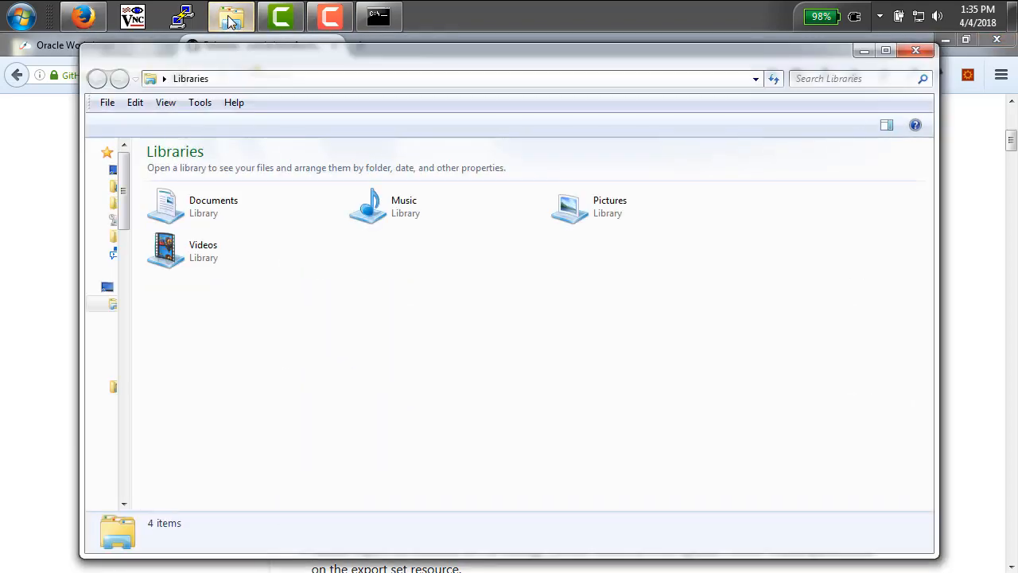
click(164, 79)
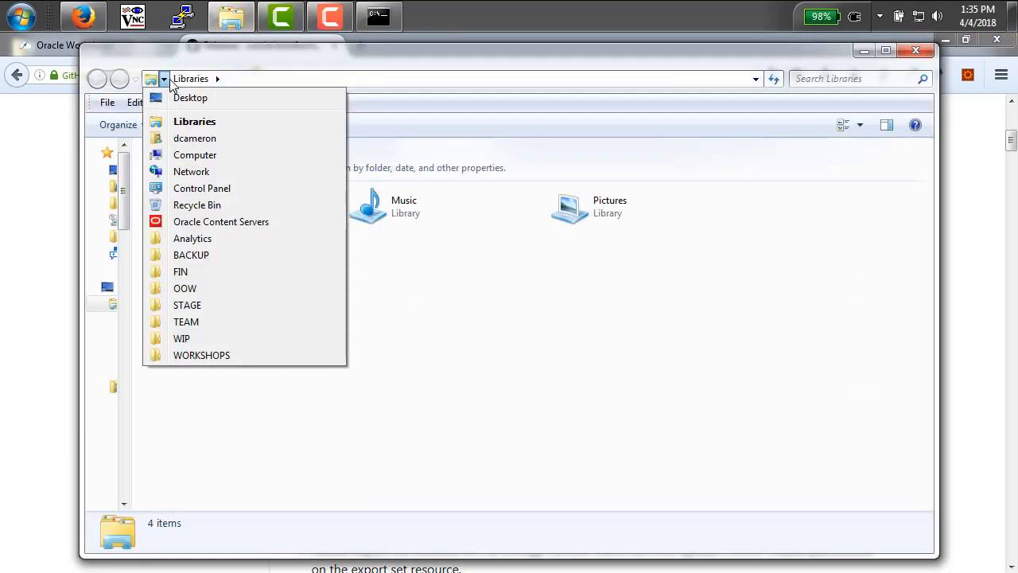
click(191, 155)
double_click(406, 189)
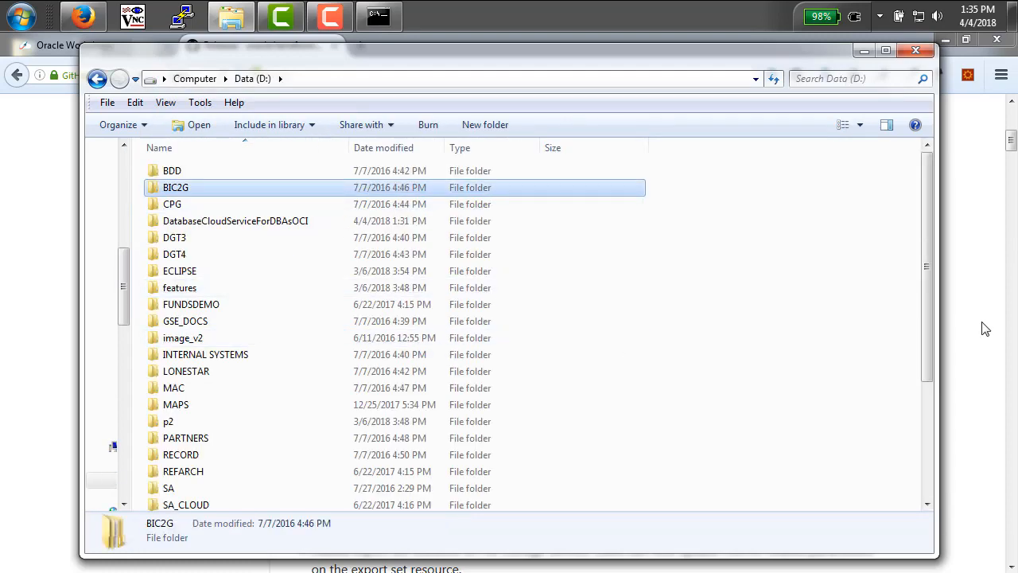
drag(928, 328, 908, 403)
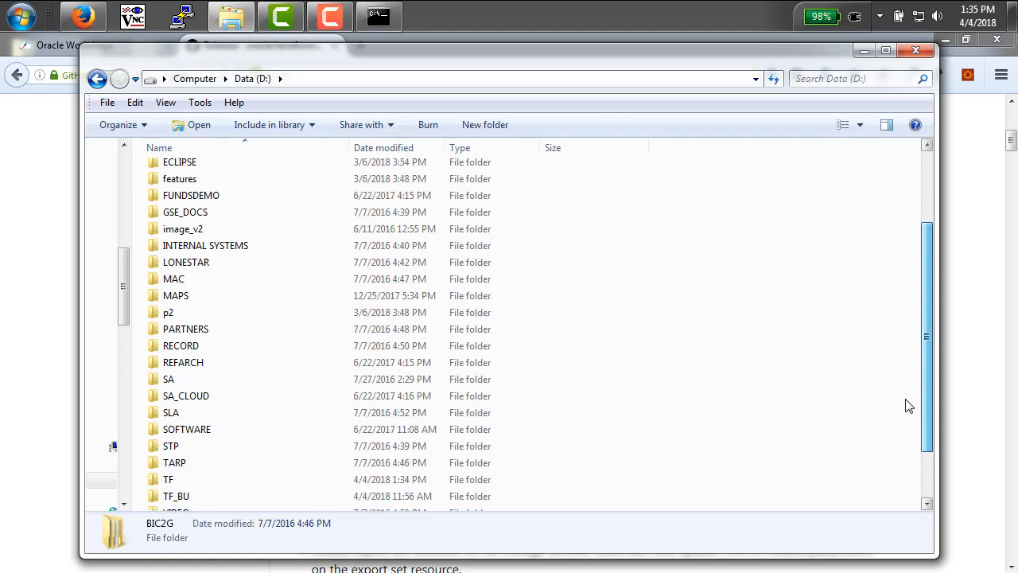
click(170, 481)
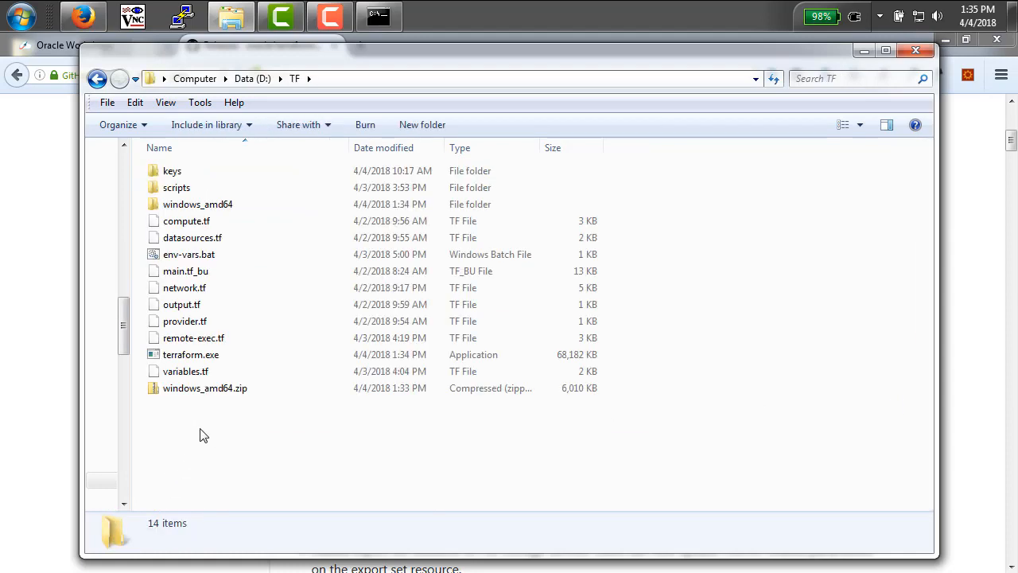
Step: Move terraform-provider-oci_v2.1.3.exe from the windows_amd64 subfolder up into D:\TF
click(201, 390)
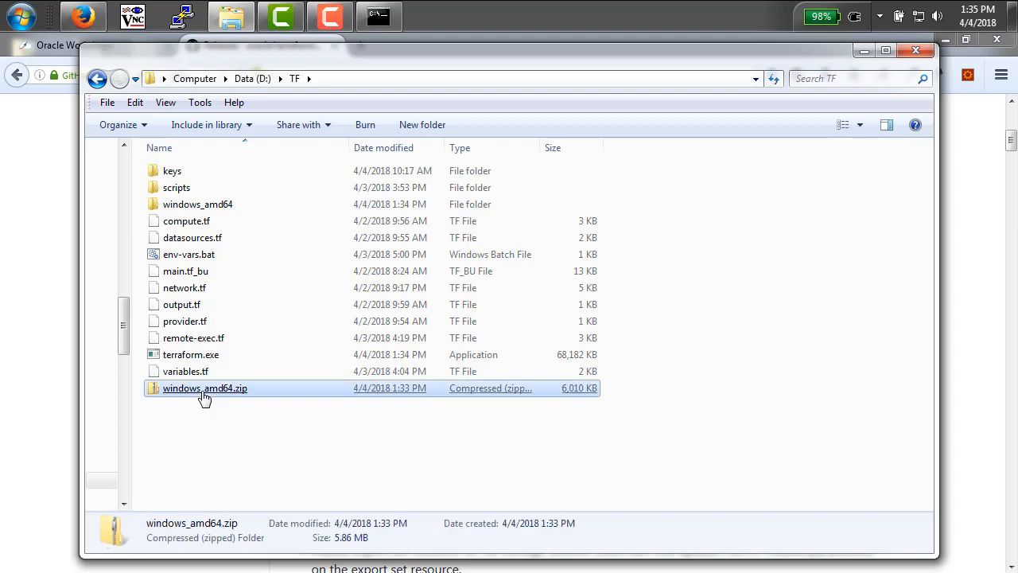
click(188, 207)
double_click(188, 207)
click(193, 177)
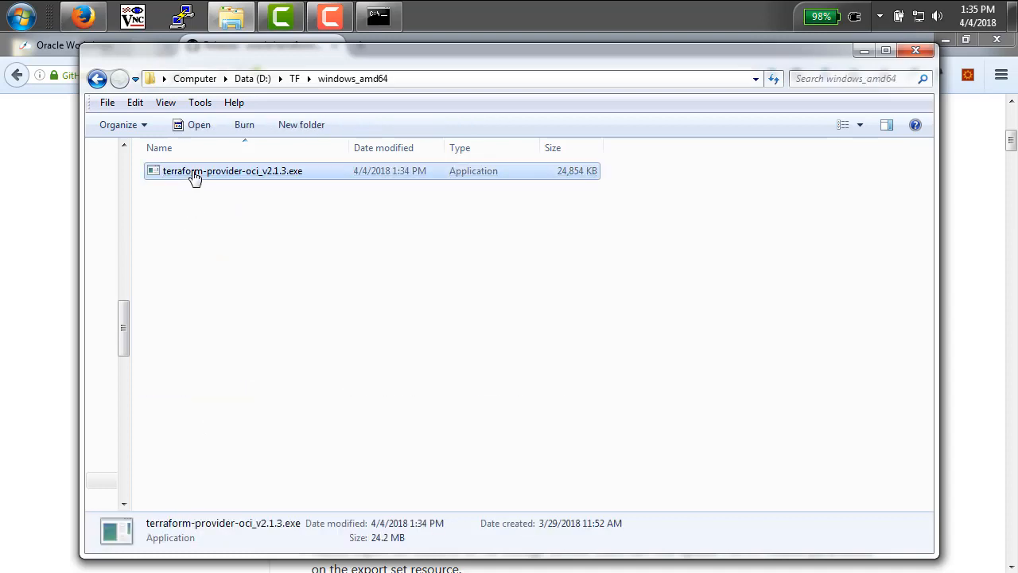
right_click(193, 173)
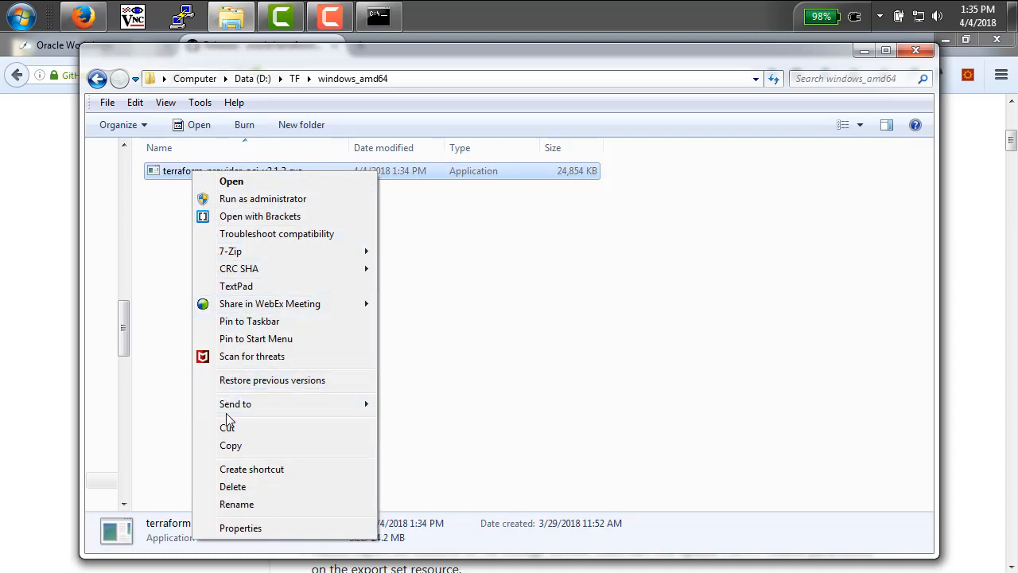
click(228, 430)
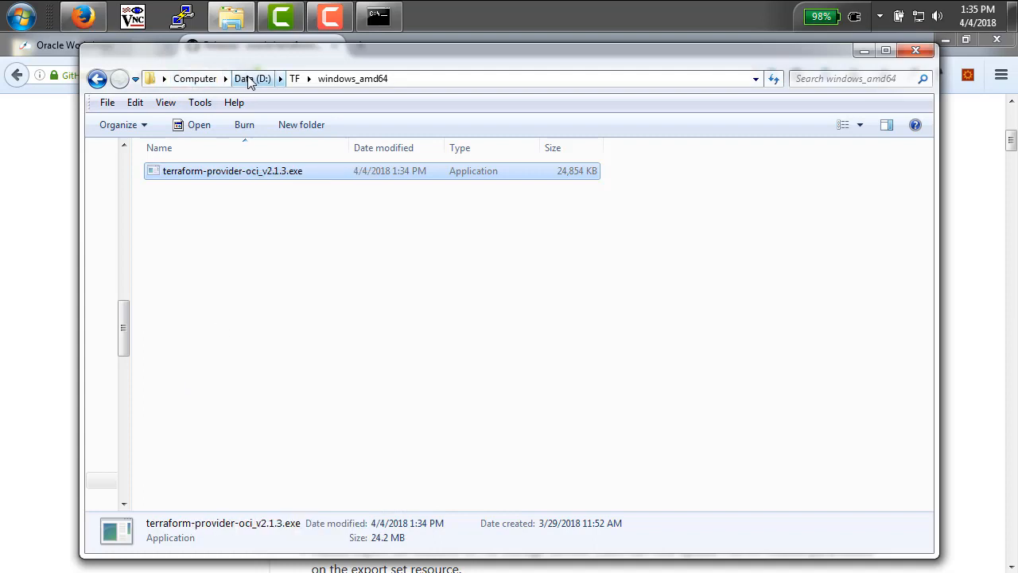
click(296, 80)
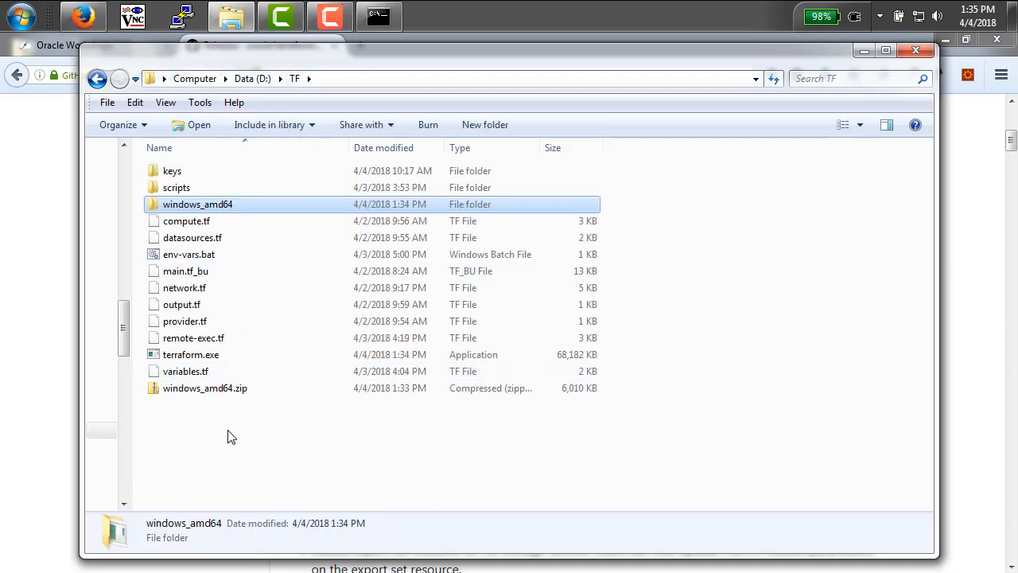
right_click(229, 431)
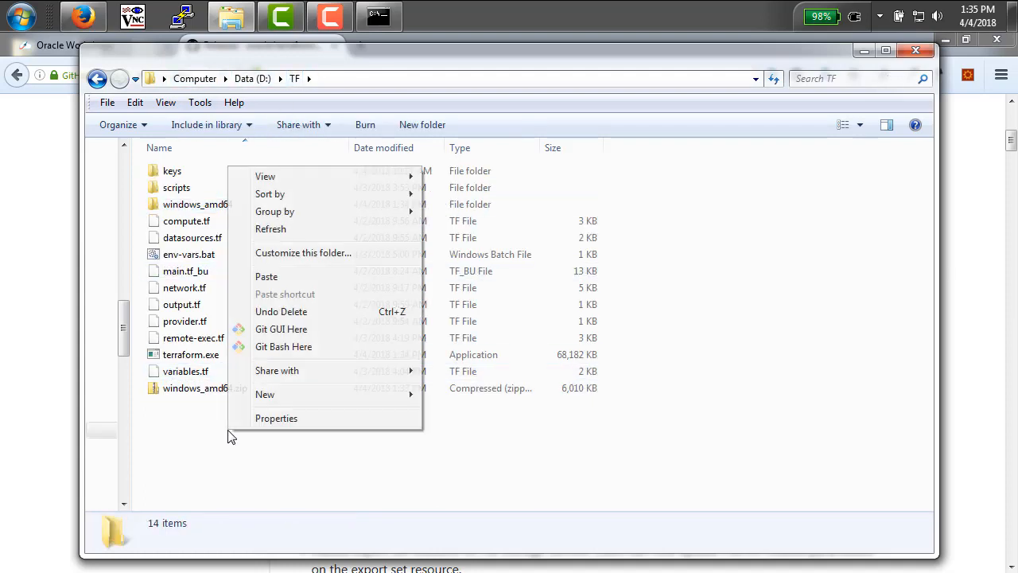
click(295, 274)
click(295, 273)
click(222, 482)
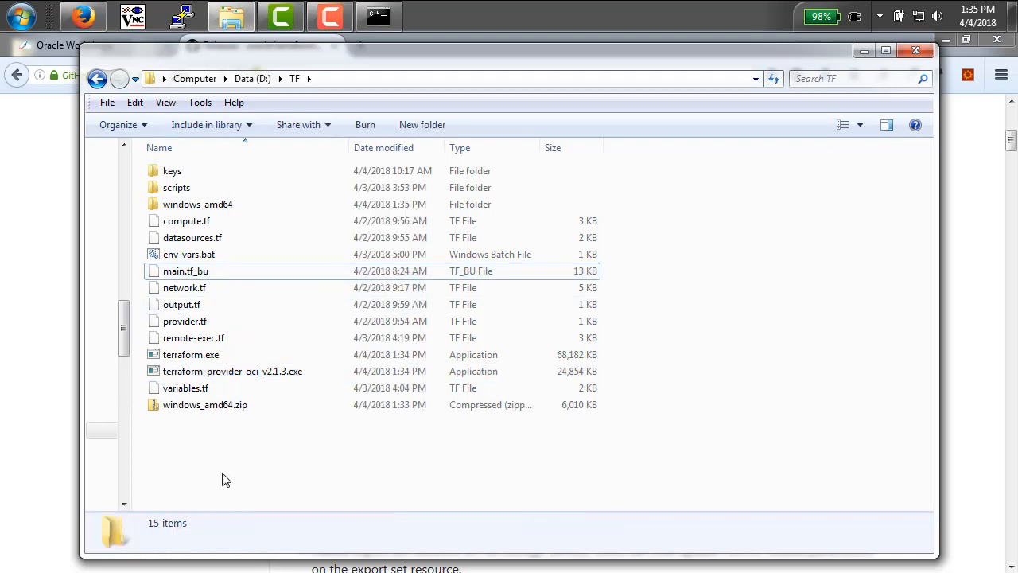
Step: Delete the extracted windows_amd64 folder from D:\TF
double_click(186, 321)
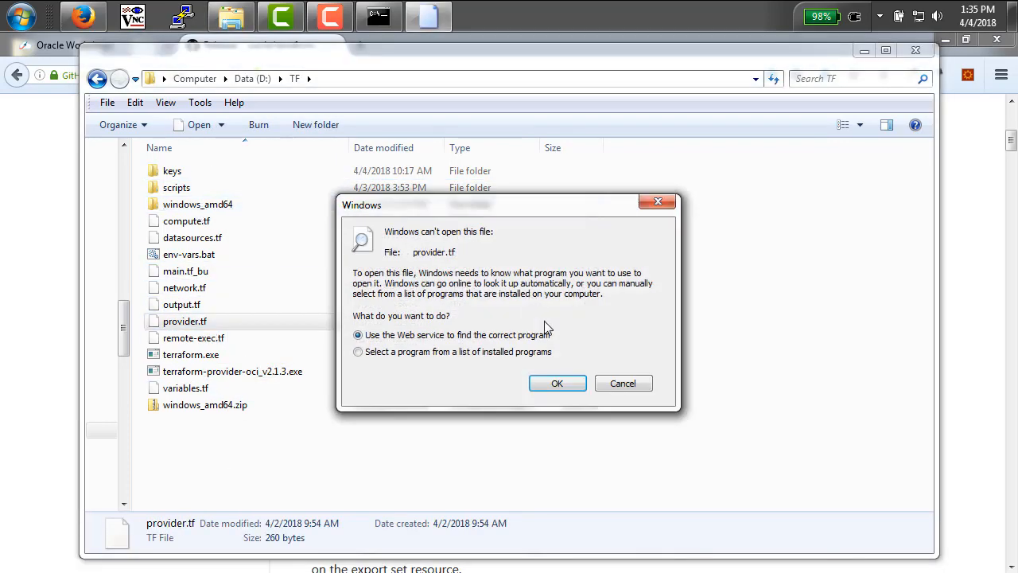
click(607, 385)
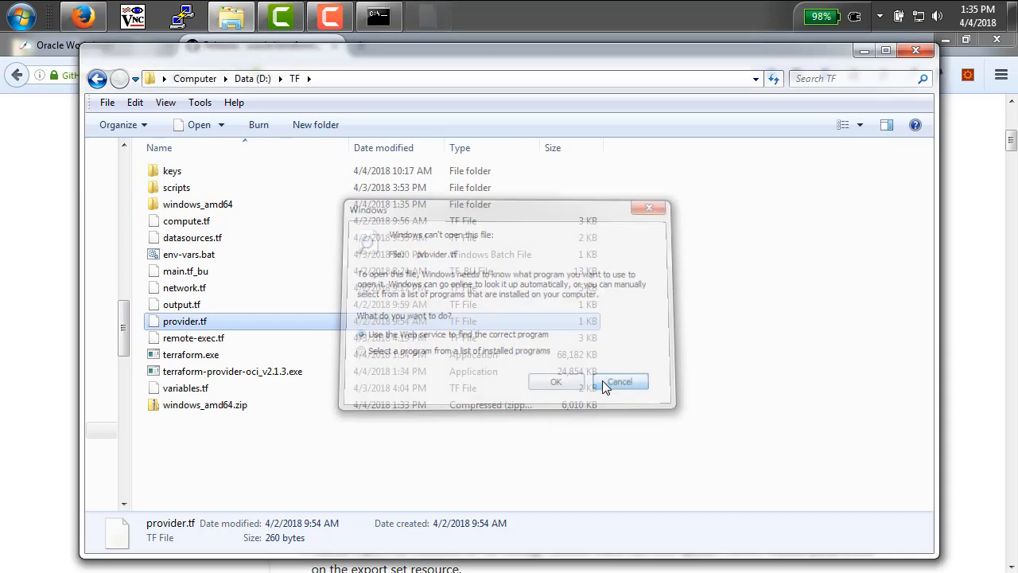
click(229, 196)
click(228, 205)
right_click(228, 204)
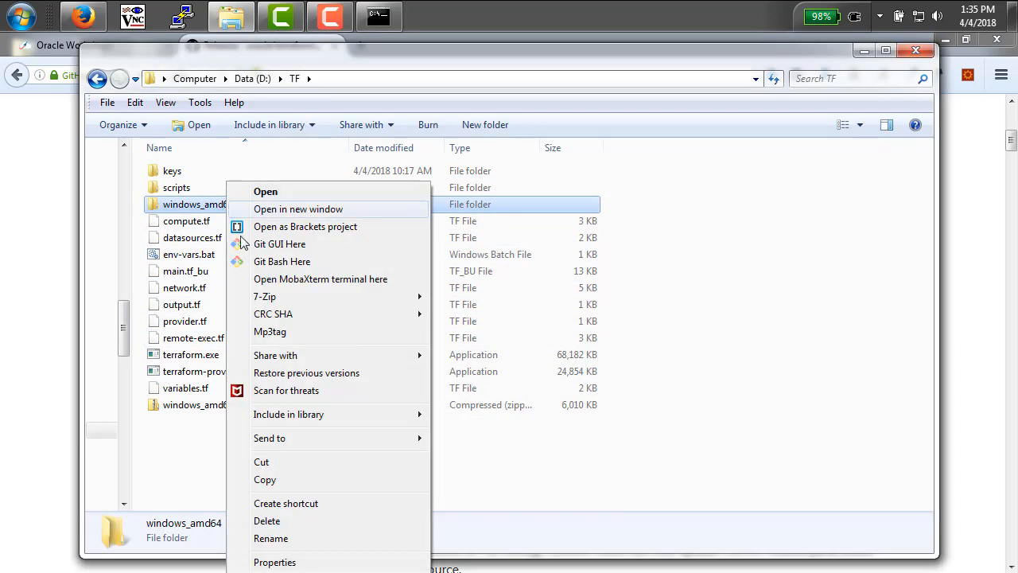
click(267, 521)
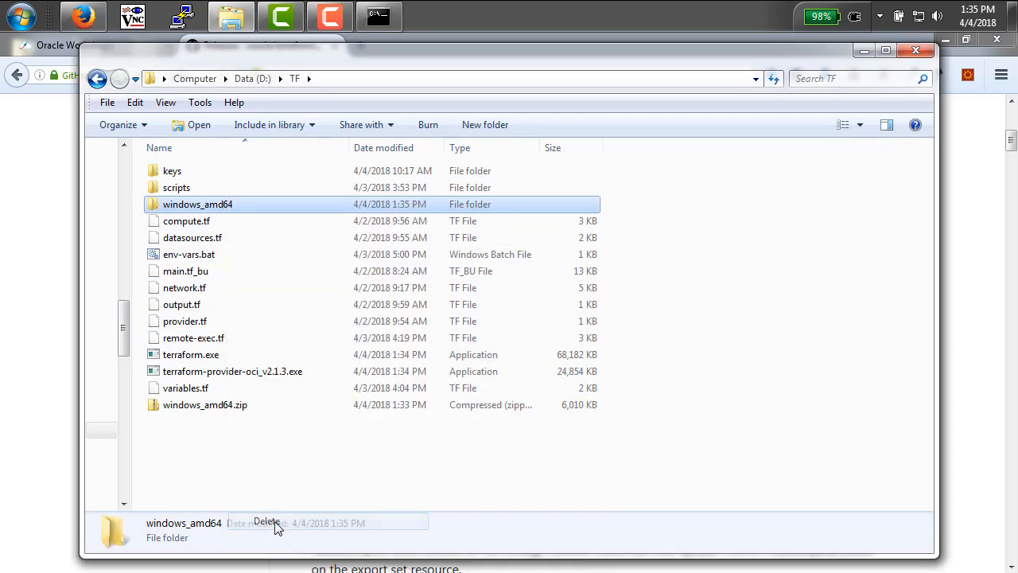
click(571, 375)
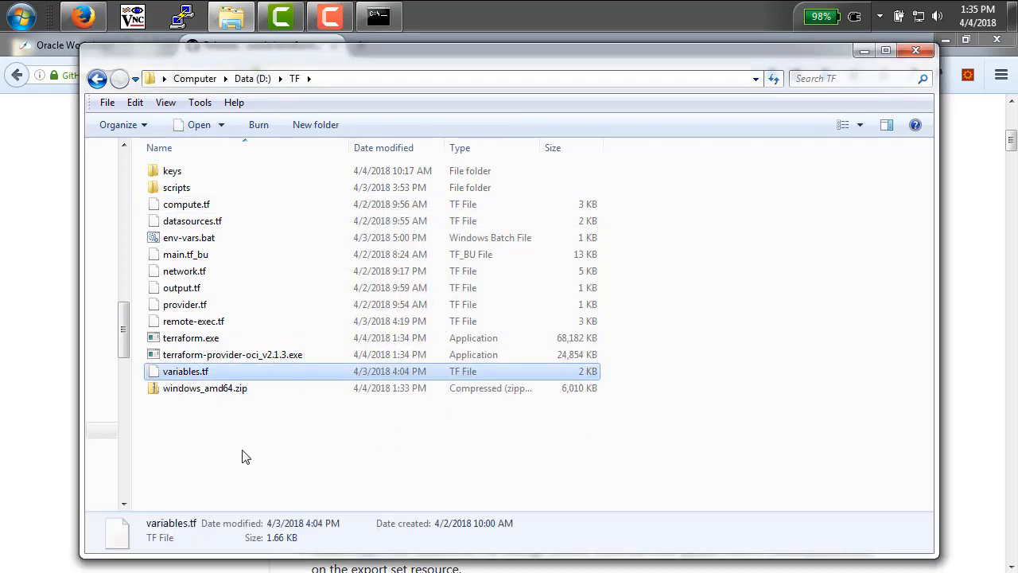
Step: Delete the windows_amd64.zip archive from D:\TF
click(237, 444)
click(229, 389)
right_click(229, 390)
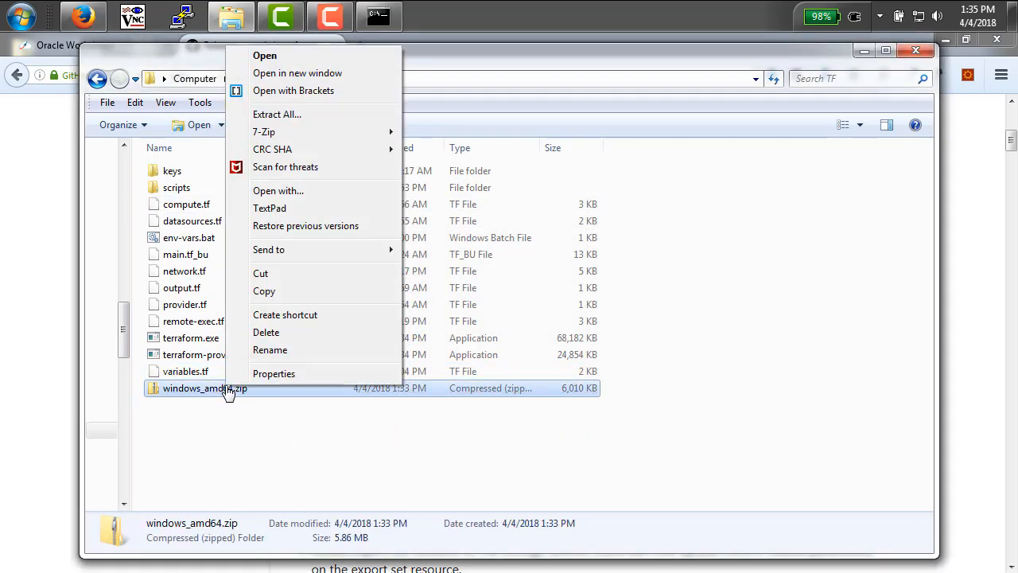
click(267, 332)
click(572, 377)
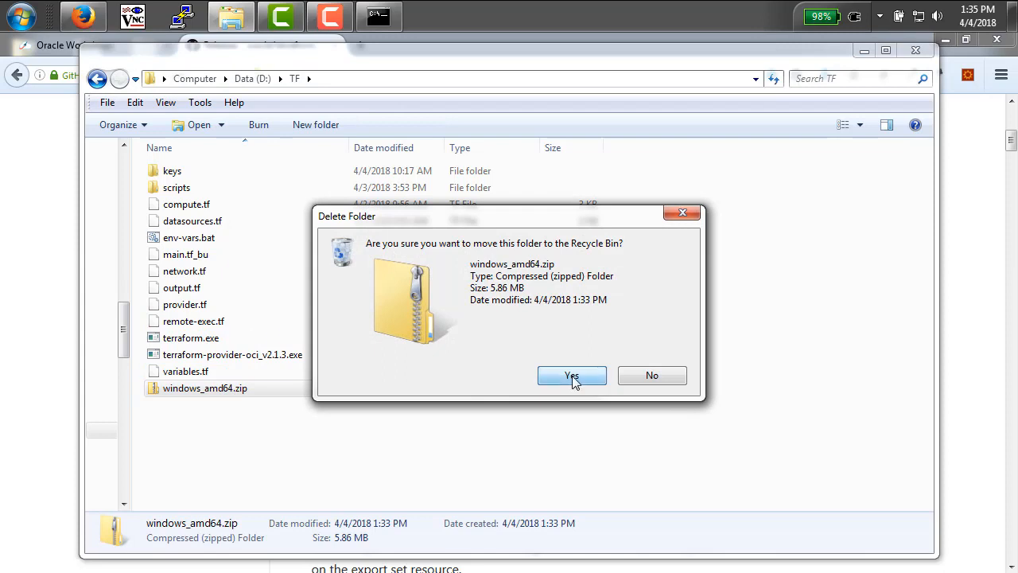
click(301, 477)
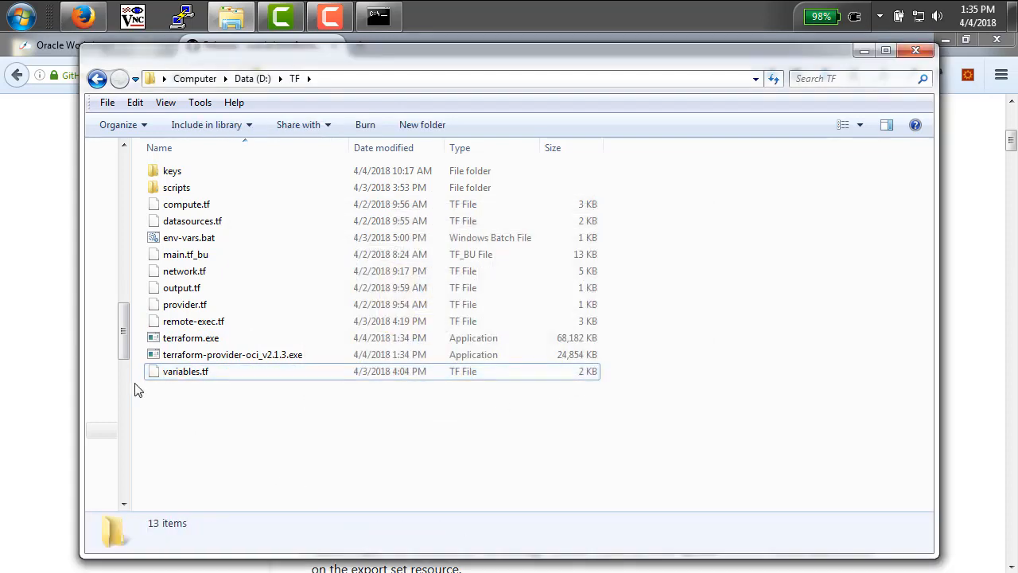
Step: Return to the Oracle Workshops guide in Firefox and go to STEP 2 on generating an SSH and an API key pair
click(180, 380)
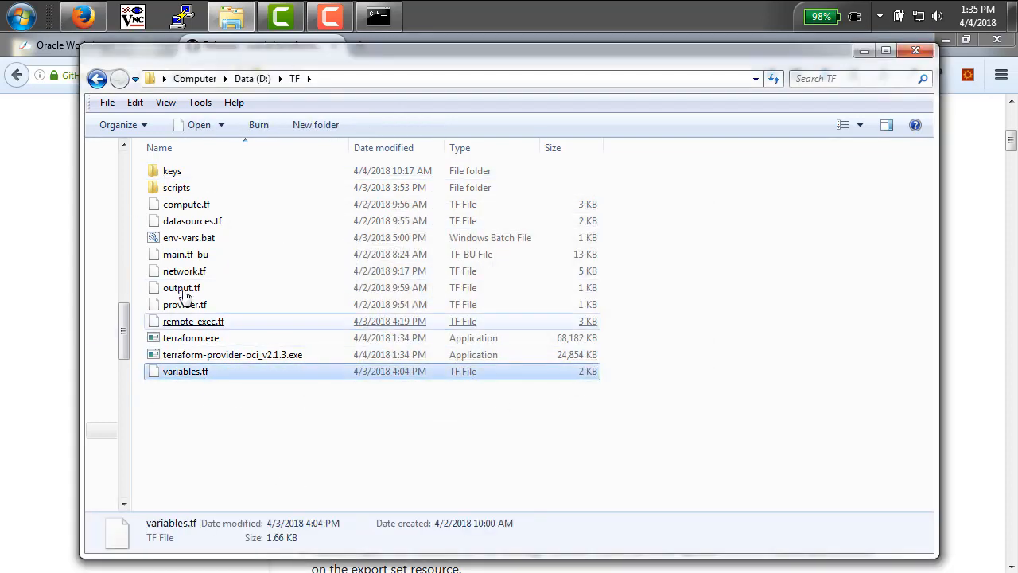
click(174, 257)
click(42, 213)
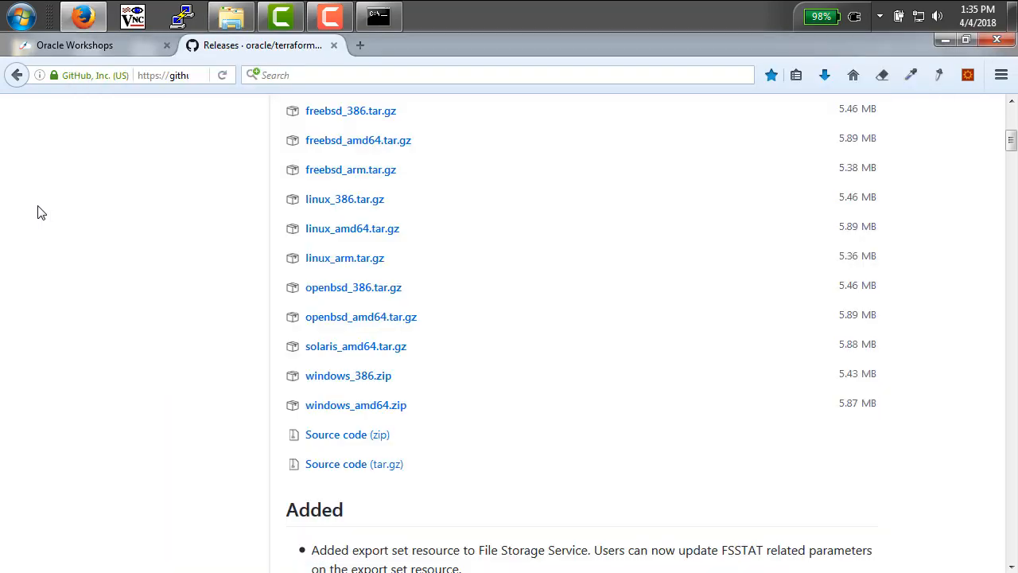
click(146, 48)
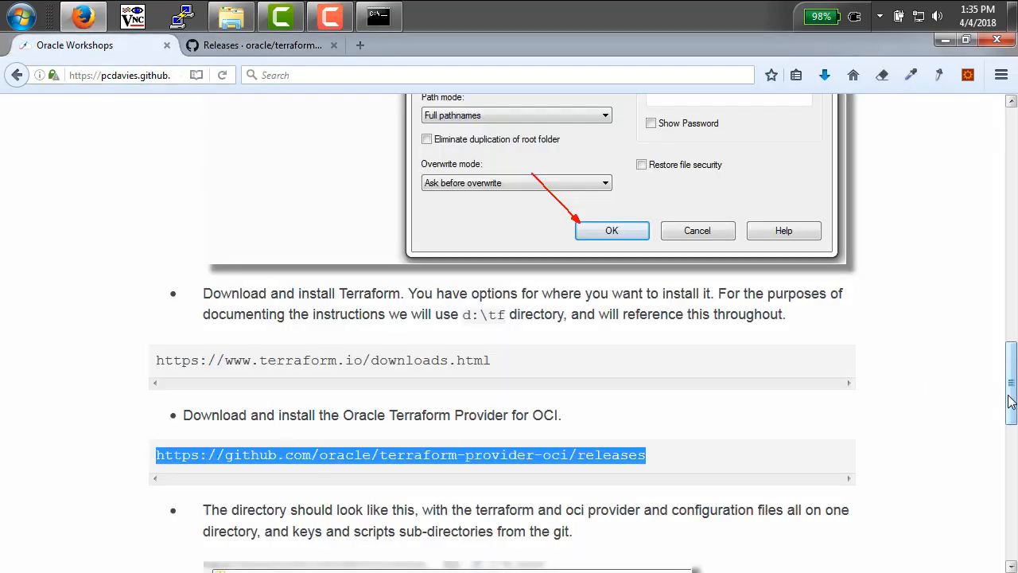
drag(1010, 402, 988, 533)
click(666, 269)
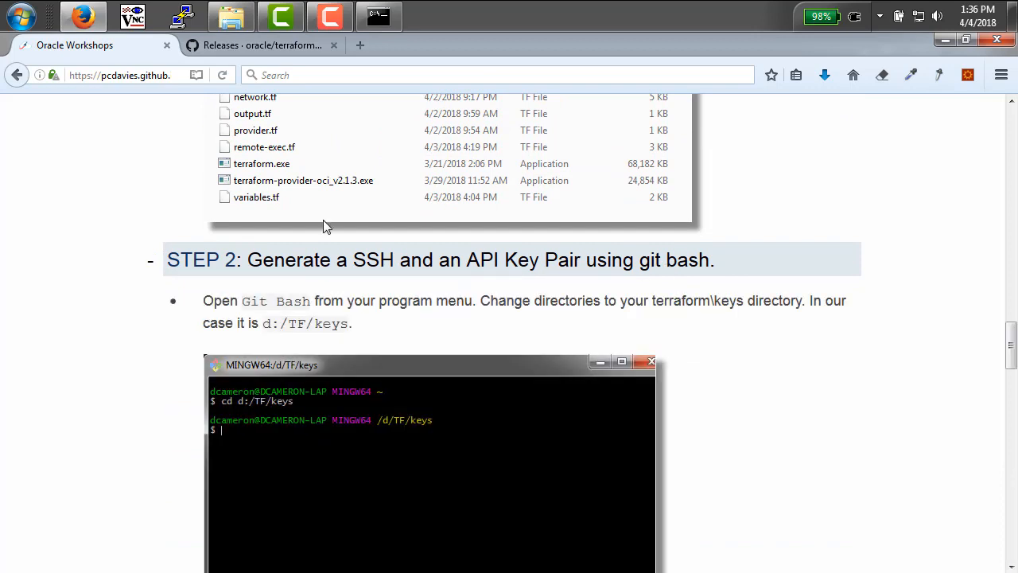
Step: Open Git Bash, place its window clear of the guide's instructions, and change to the d:/tf/keys directory
click(18, 17)
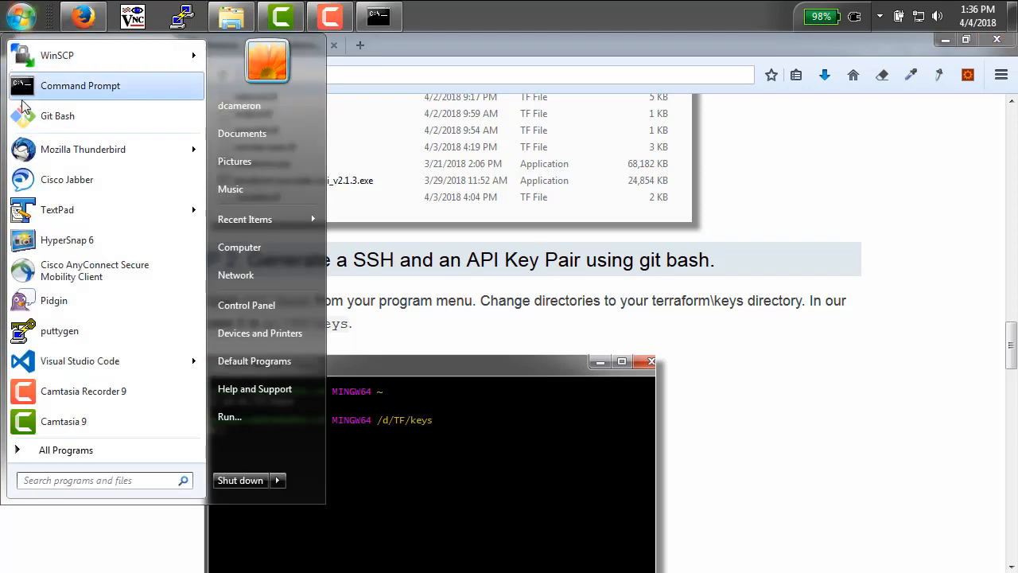
click(27, 124)
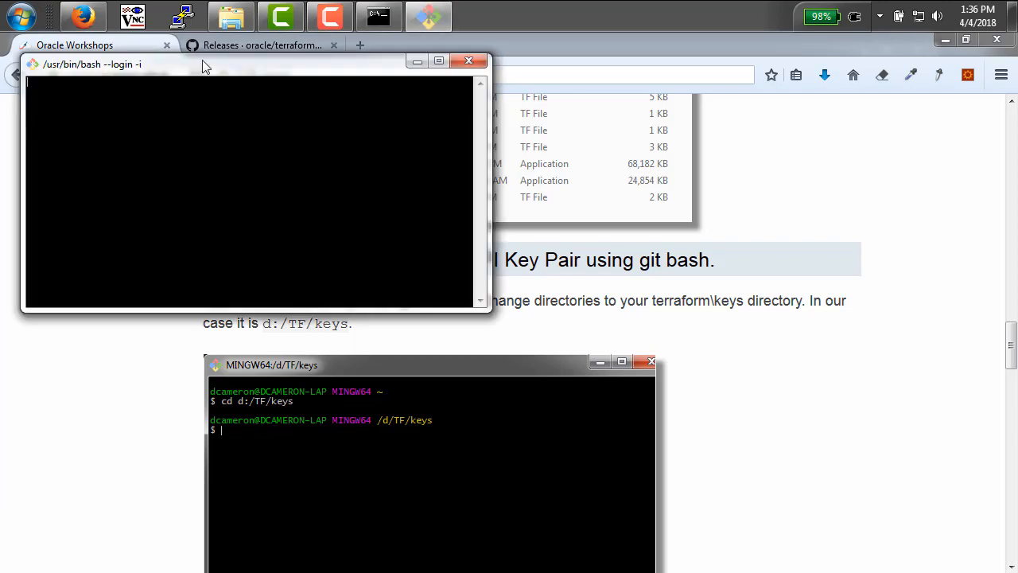
drag(227, 68, 701, 96)
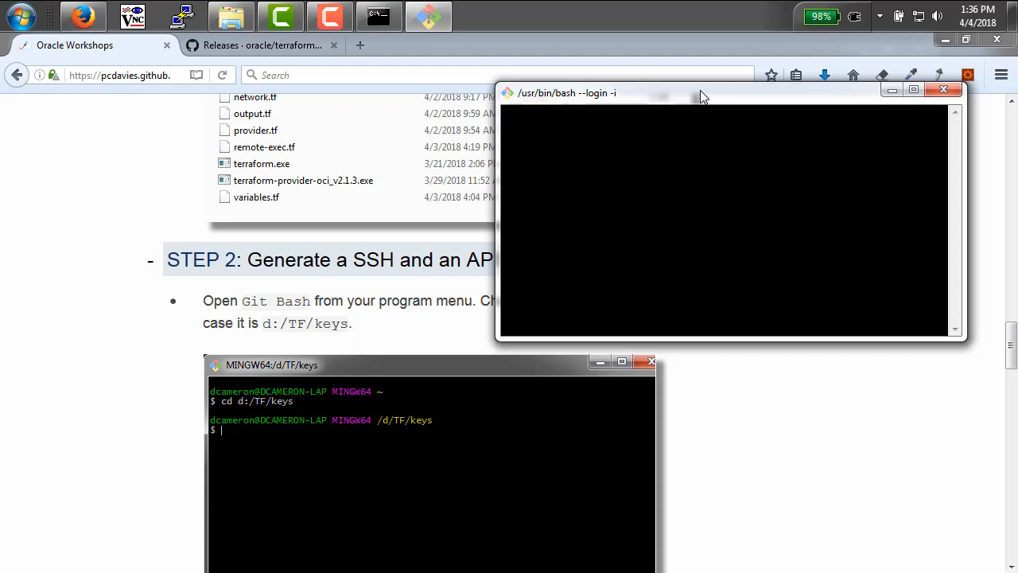
drag(702, 97, 725, 75)
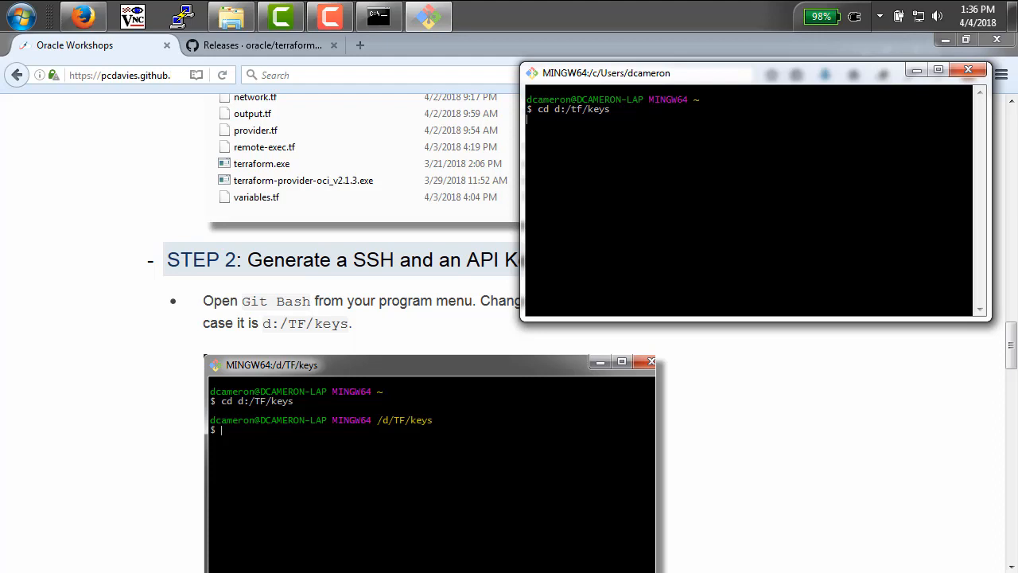
key(Return)
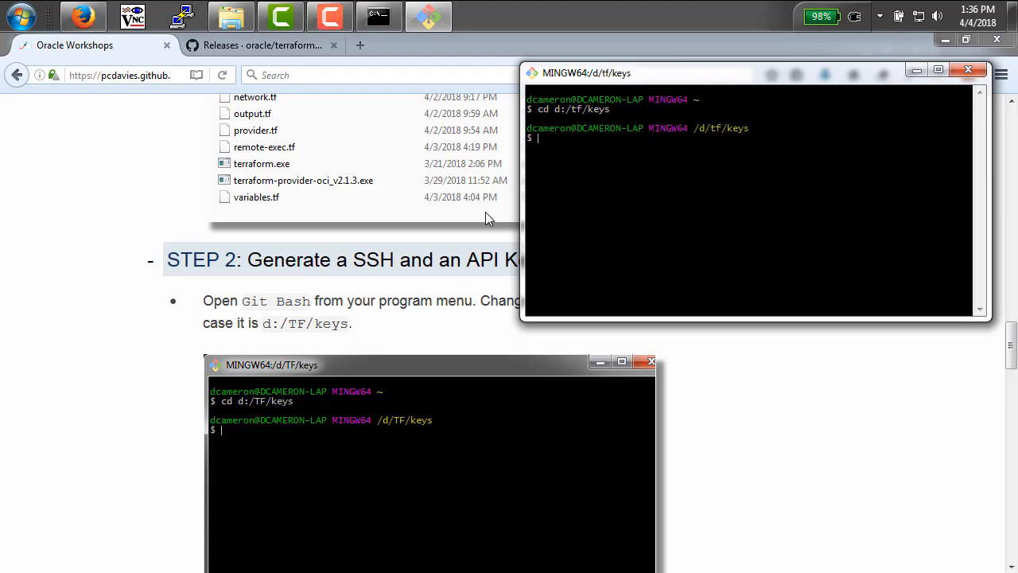
Step: Generate an SSH key pair in Git Bash with ssh-keygen, saving it as d:/tf/keys/publicKey without a passphrase
click(143, 364)
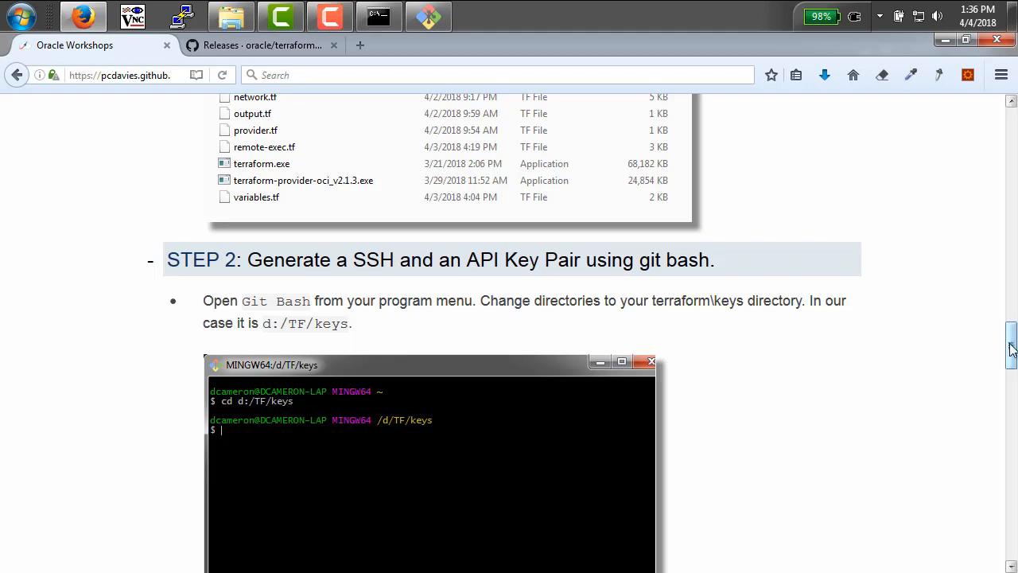
drag(1012, 348, 1012, 391)
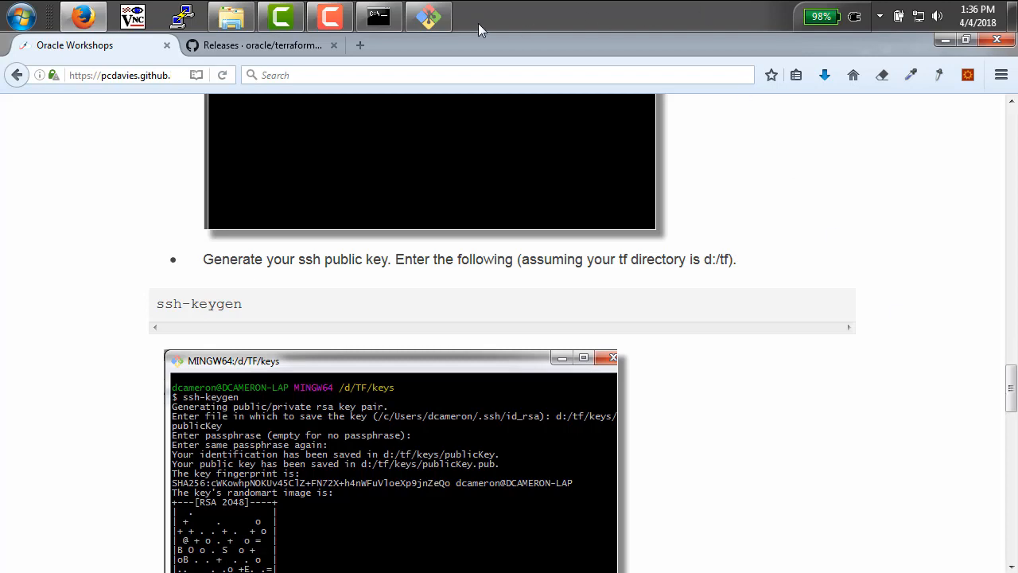
click(436, 16)
text(ssh-keygen)
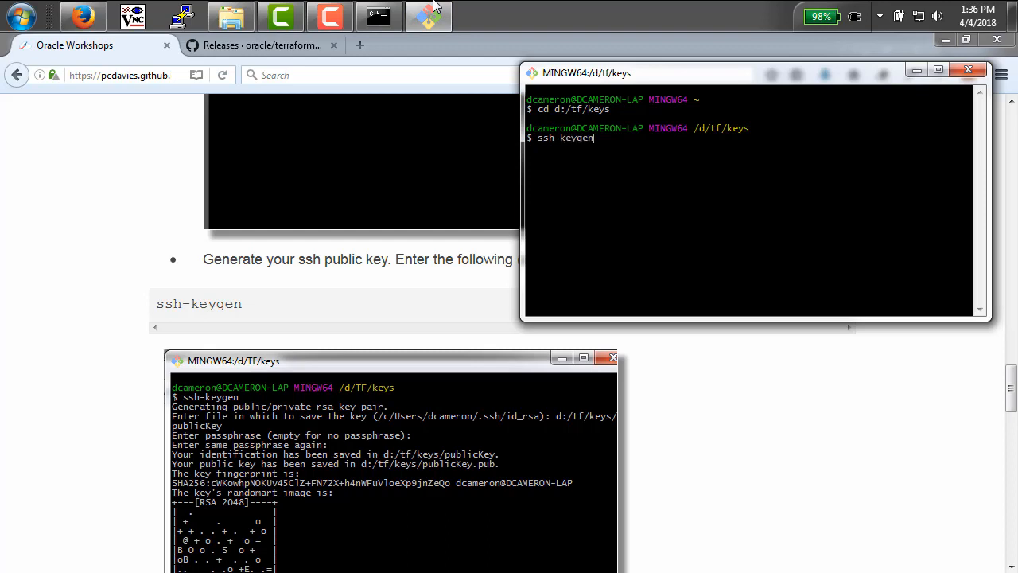
key(Return)
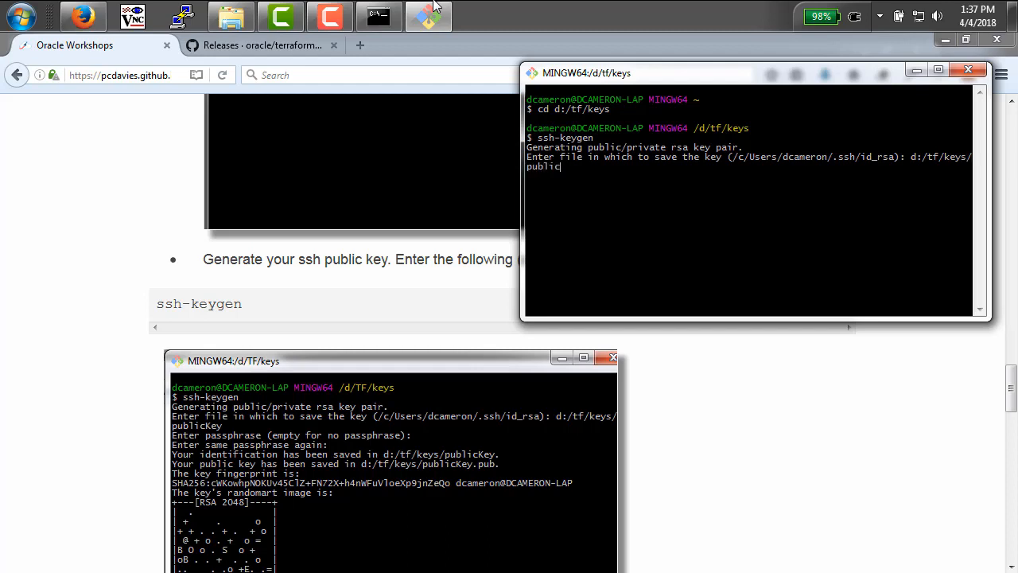
key(Return)
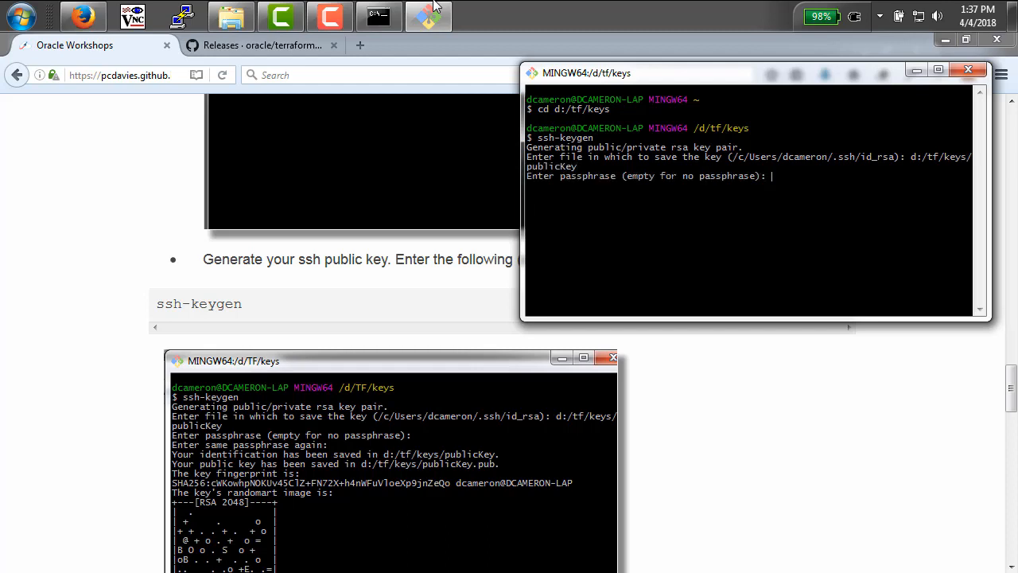
key(Return)
key(Return)
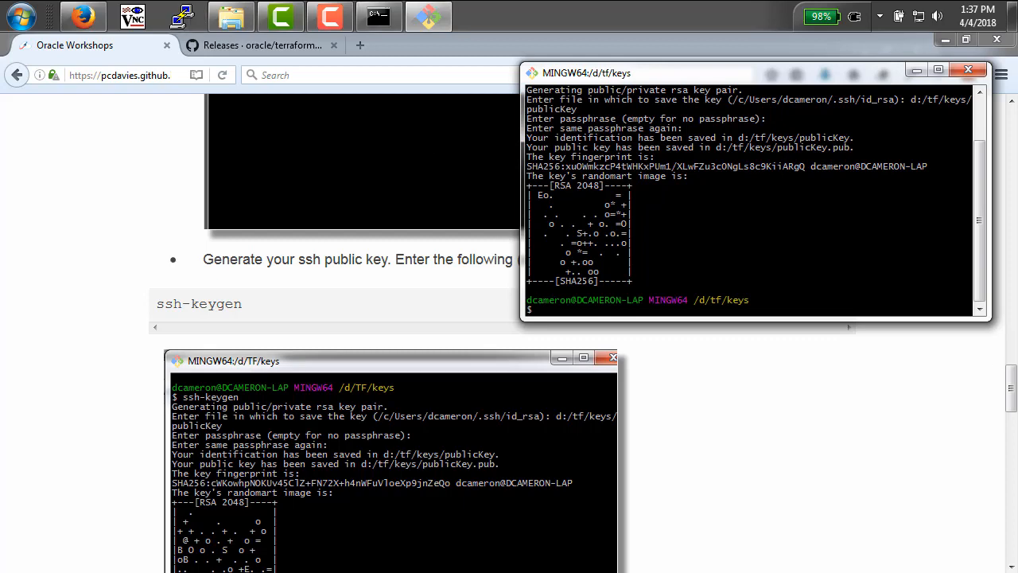
Step: Rename the publicKey file in D:\TF\keys to privateKey, as the guide instructs
drag(1011, 387, 1009, 444)
mouse_move(236, 16)
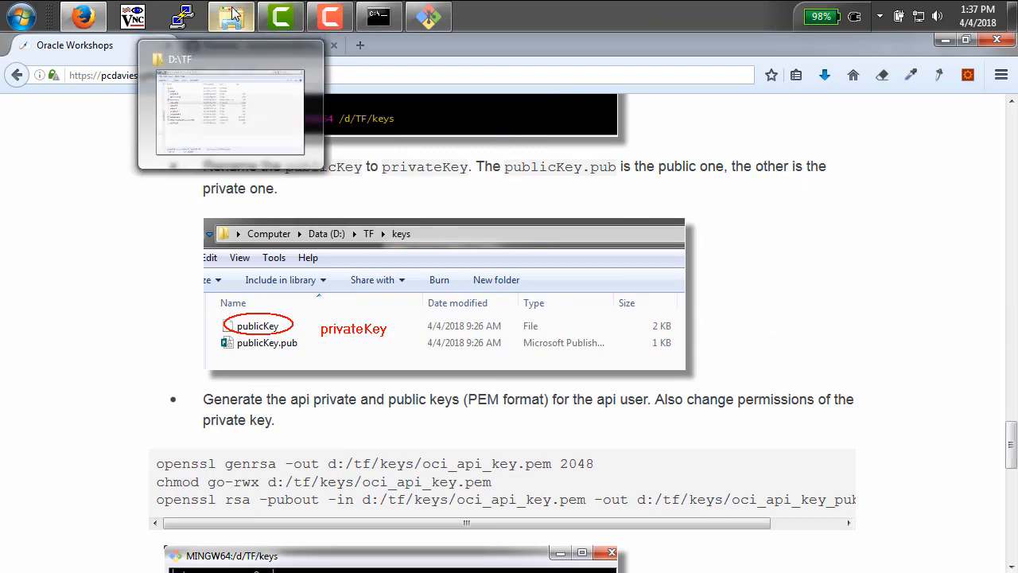
click(262, 125)
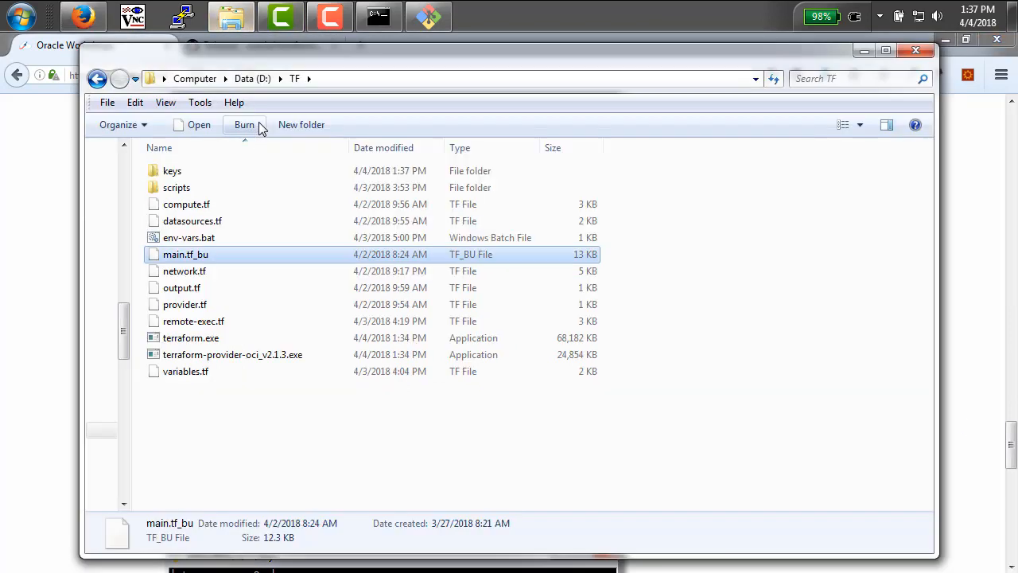
double_click(175, 172)
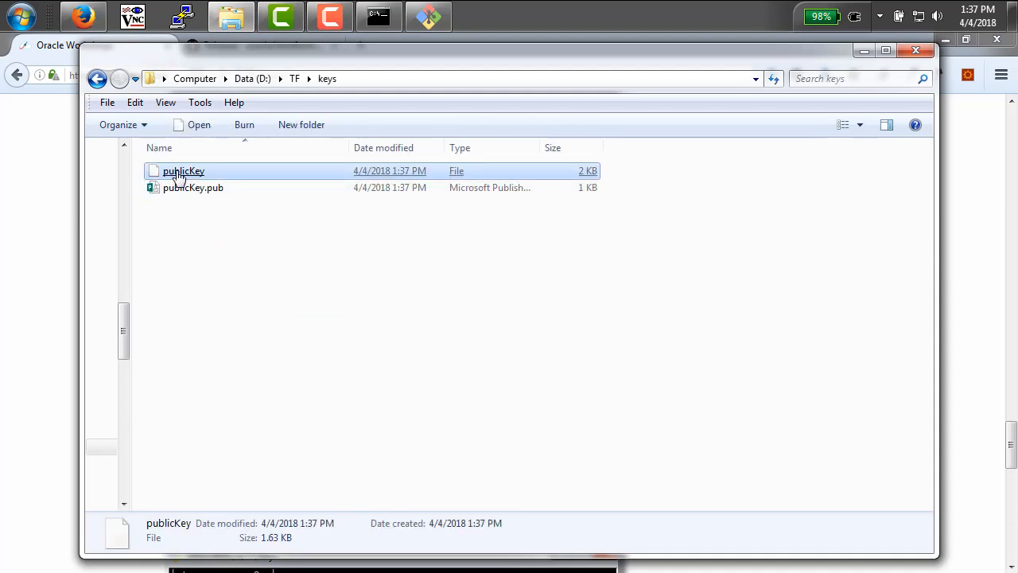
right_click(176, 172)
mouse_move(217, 354)
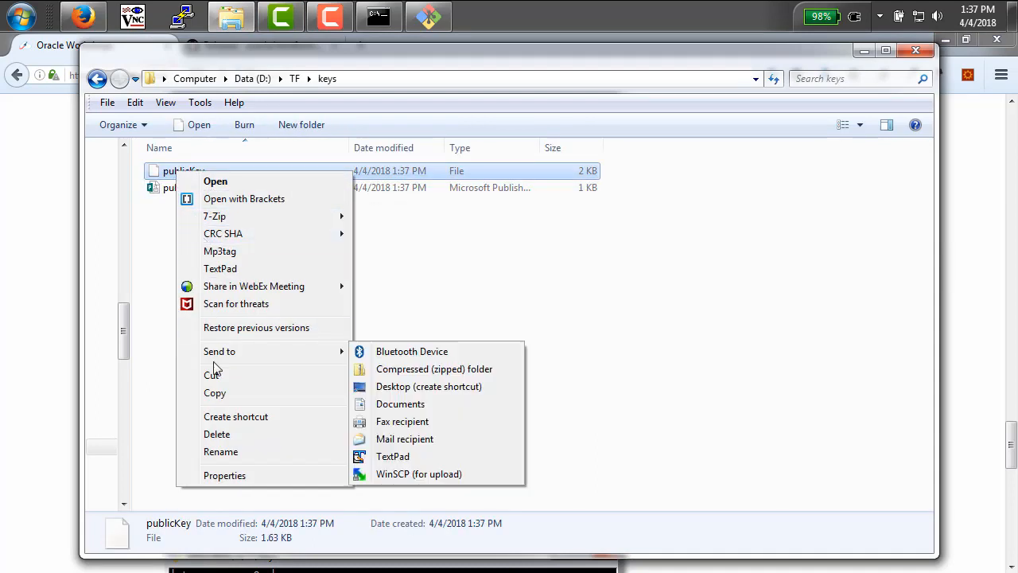
click(220, 452)
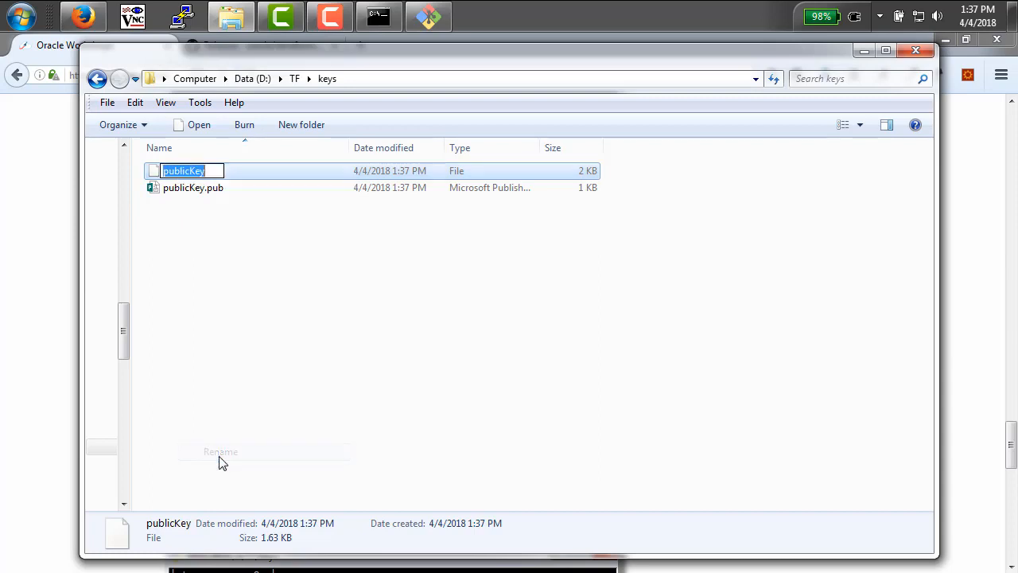
text(privateKey)
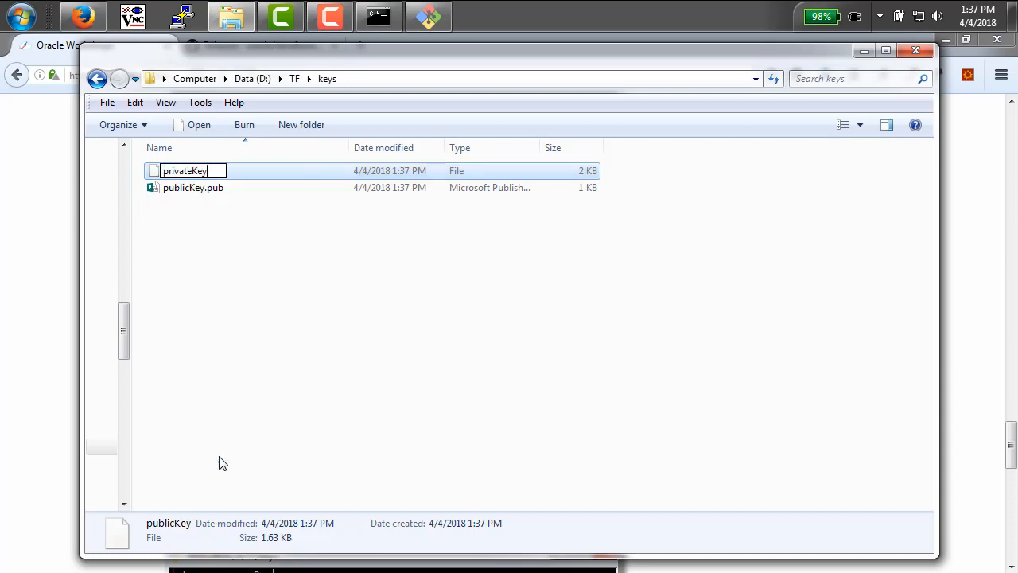
key(Return)
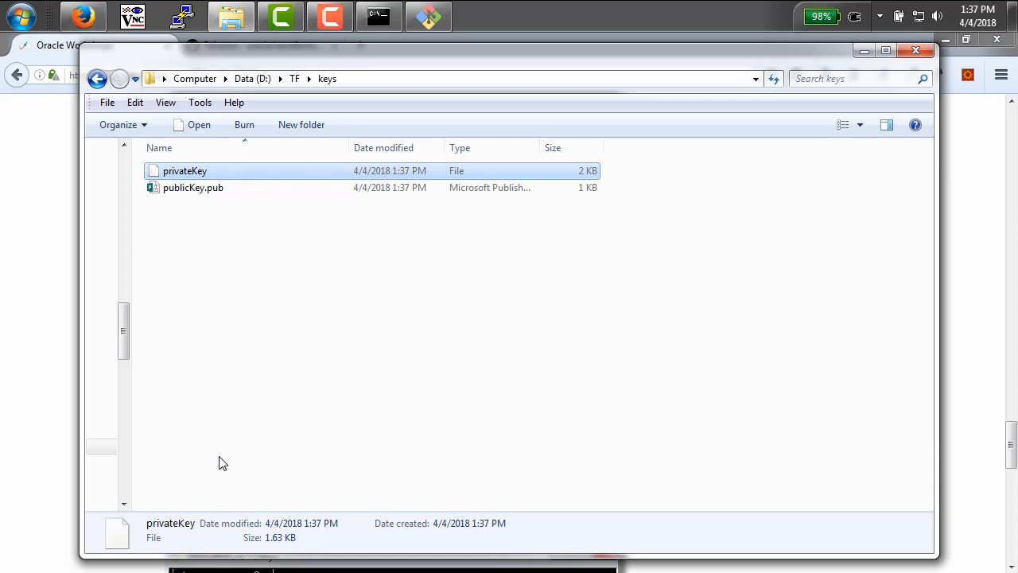
click(250, 403)
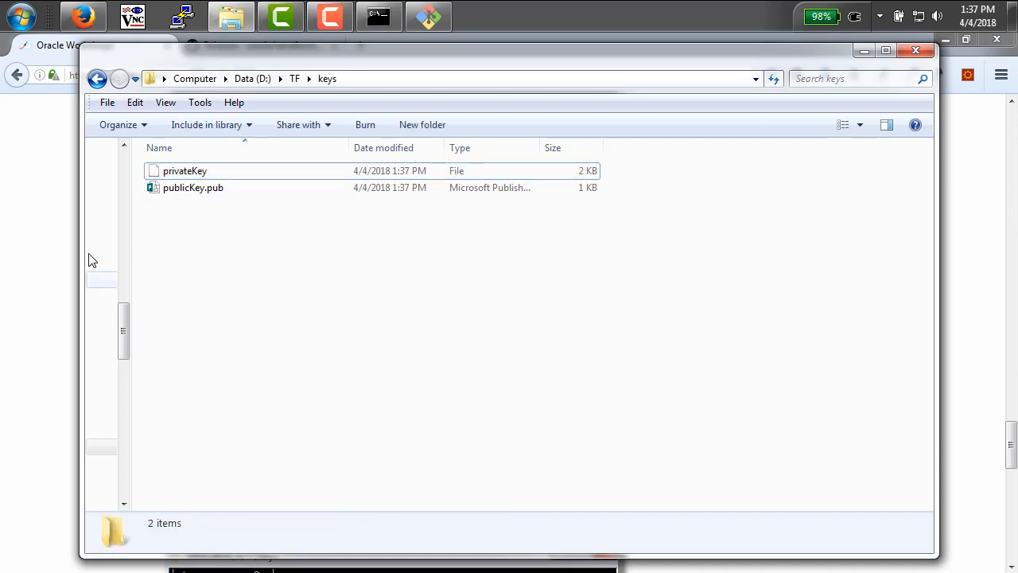
Step: Go to the guide's API key generation commands in Firefox and bring the Git Bash window up beside them
click(54, 255)
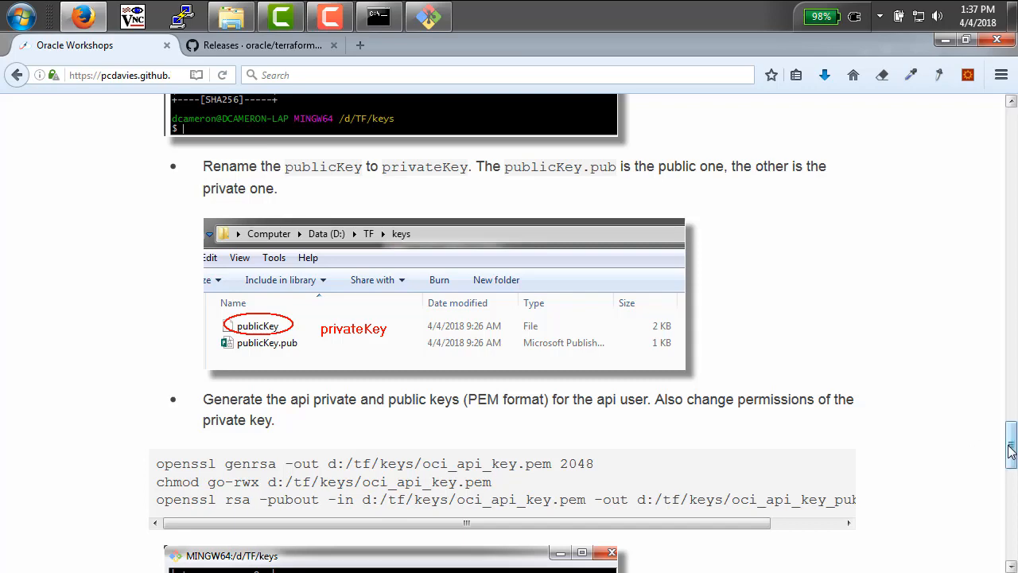
drag(1011, 451, 1011, 477)
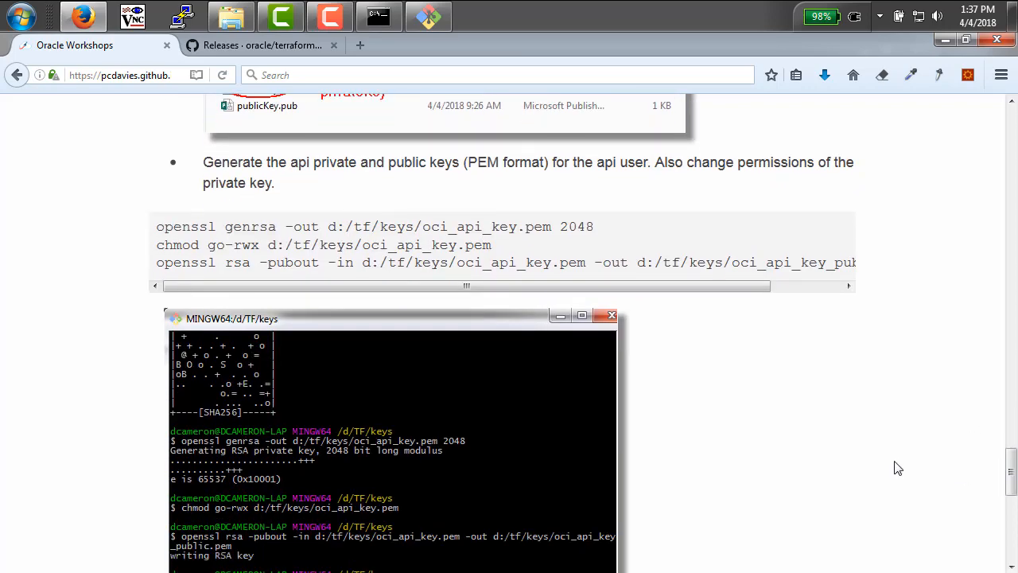
key(alt+Tab)
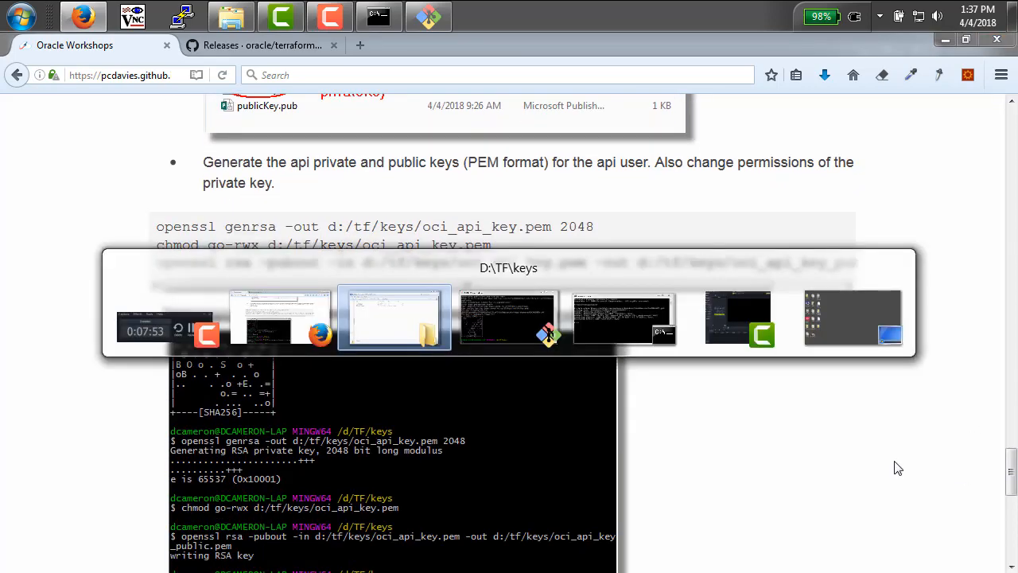
key(alt+Tab)
key(alt+Tab)
key(alt+Tab)
key(alt+Tab)
key(alt+Tab)
key(alt+Tab)
key(alt+Tab)
key(alt+Tab)
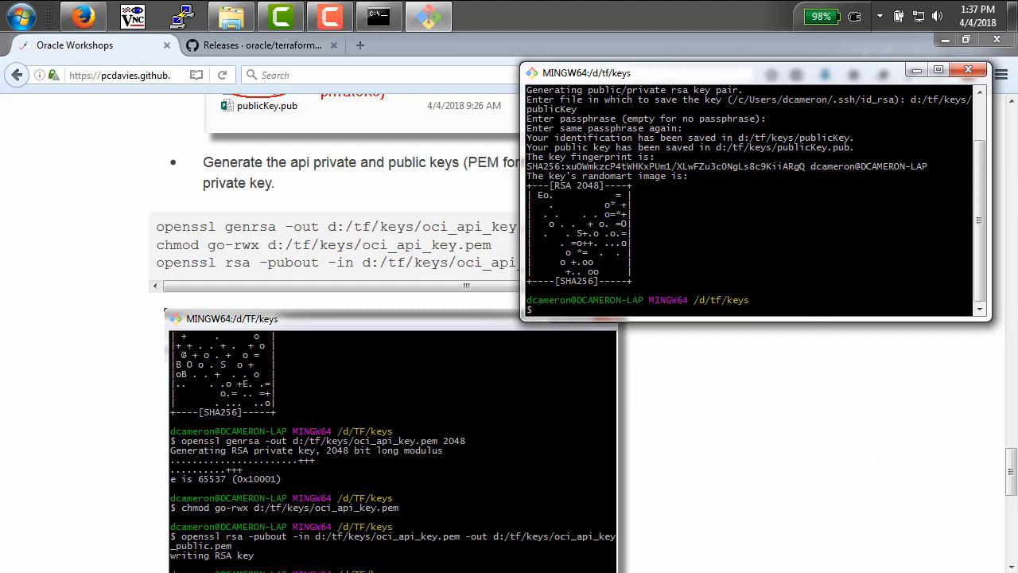
drag(818, 83, 823, 91)
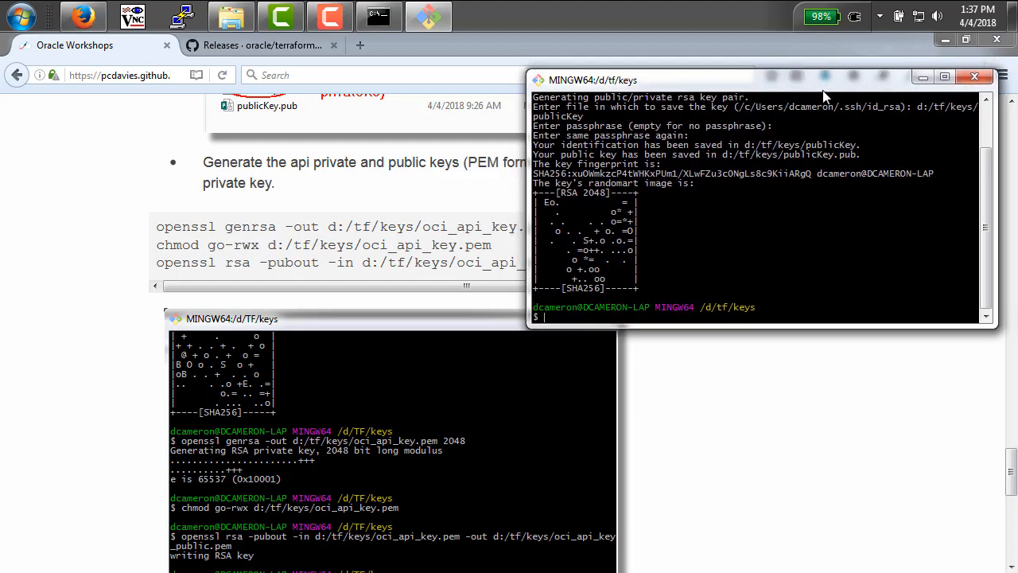
Step: Copy openssl genrsa -out d:/tf/keys/oci_api_key.pem 2048 from the guide and run it in Git Bash
click(413, 191)
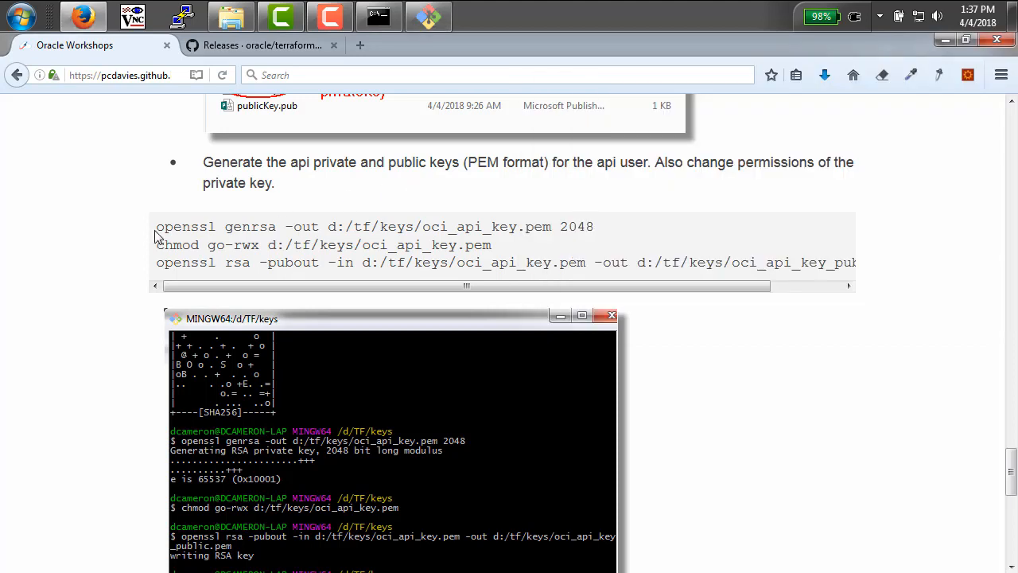
drag(157, 229, 603, 240)
key(ctrl+c)
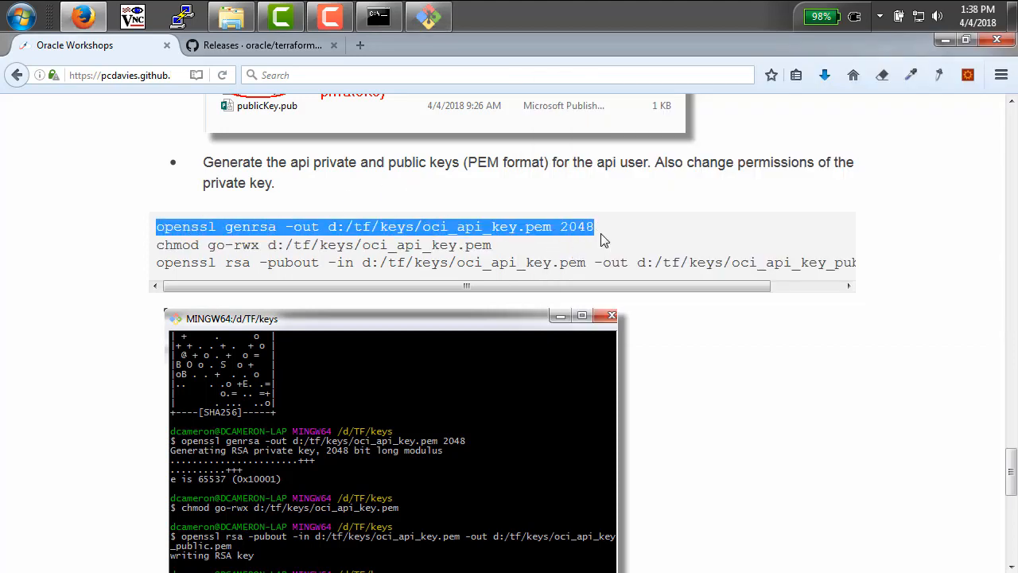
click(429, 17)
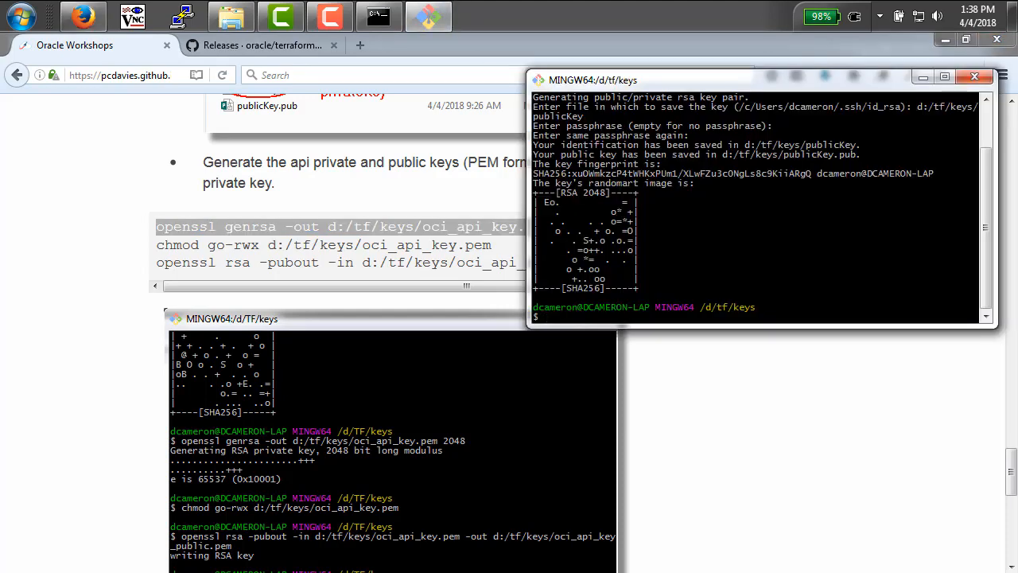
right_click(694, 279)
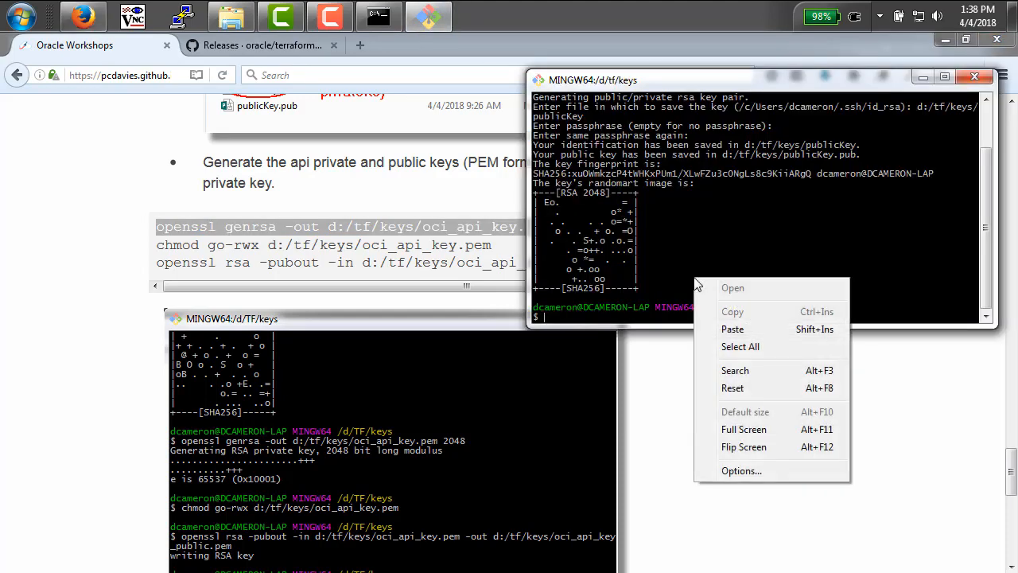
click(732, 329)
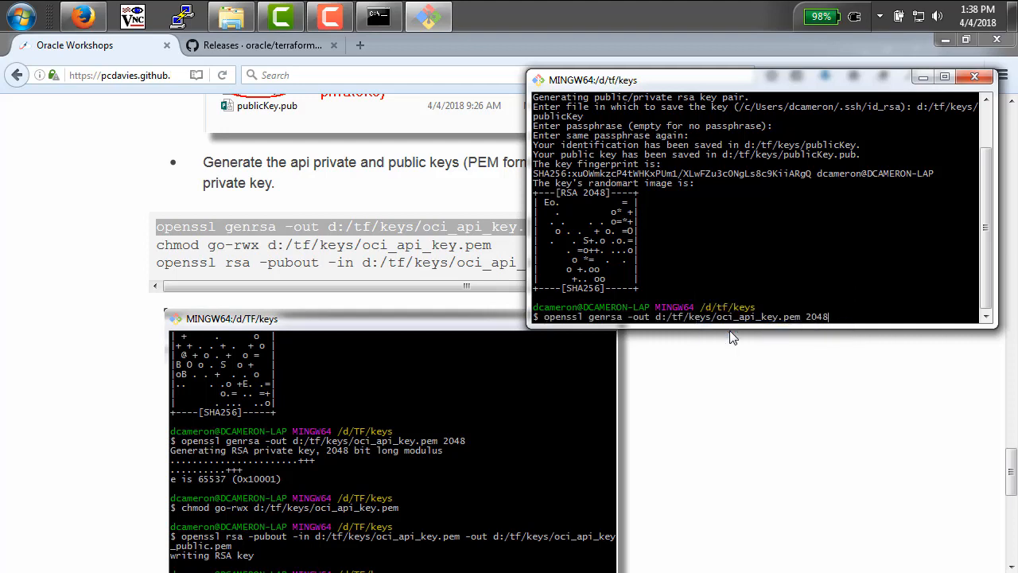
key(Return)
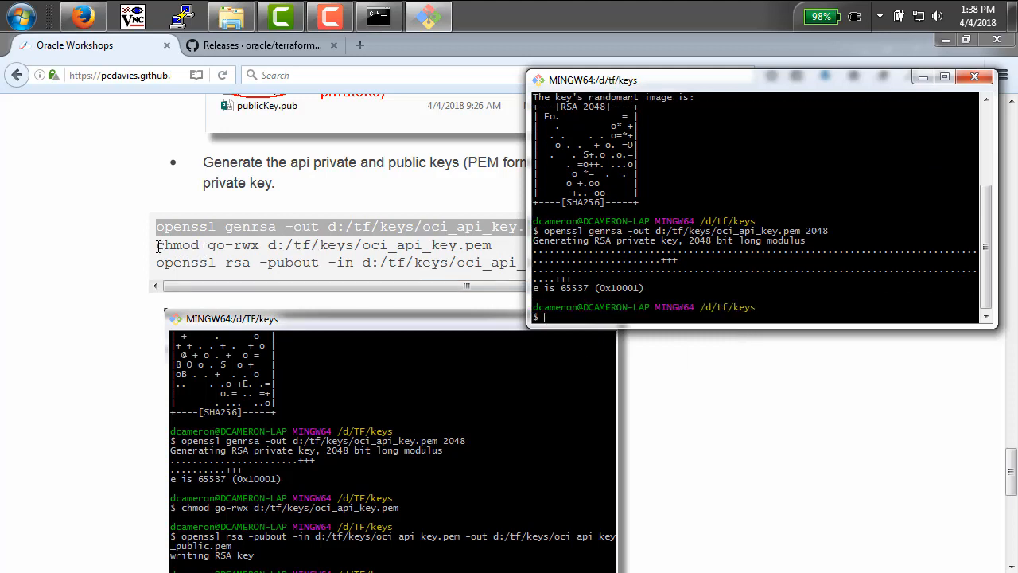
Step: Copy chmod go-rwx d:/tf/keys/oci_api_key.pem from the guide and run it in Git Bash
drag(159, 246, 495, 248)
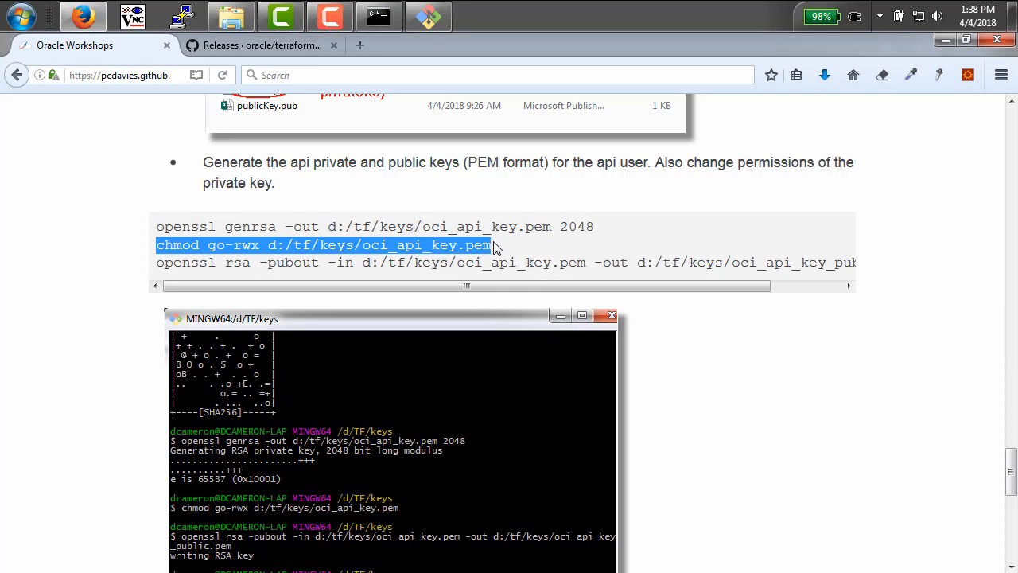
click(416, 24)
right_click(693, 283)
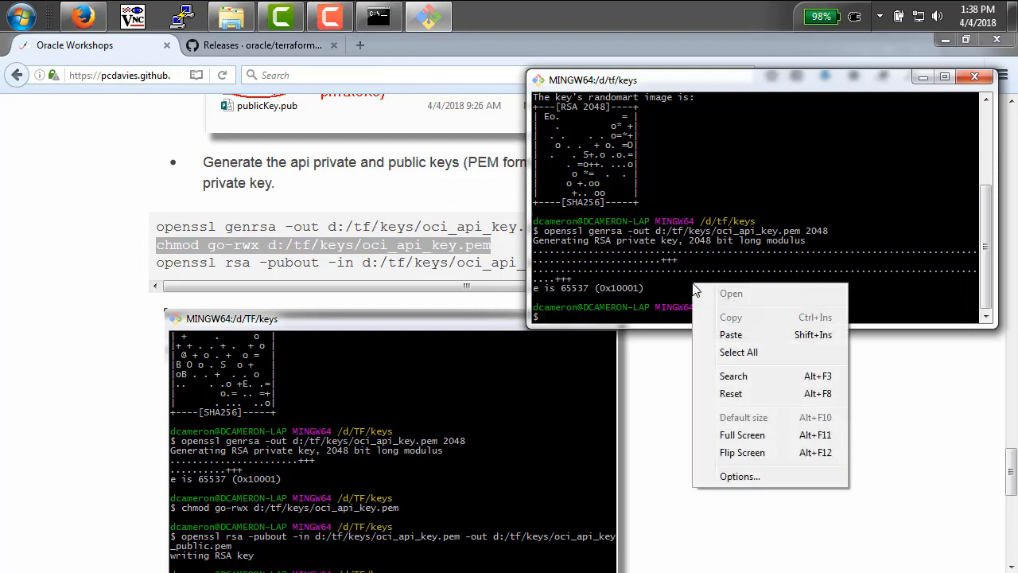
click(730, 335)
key(Return)
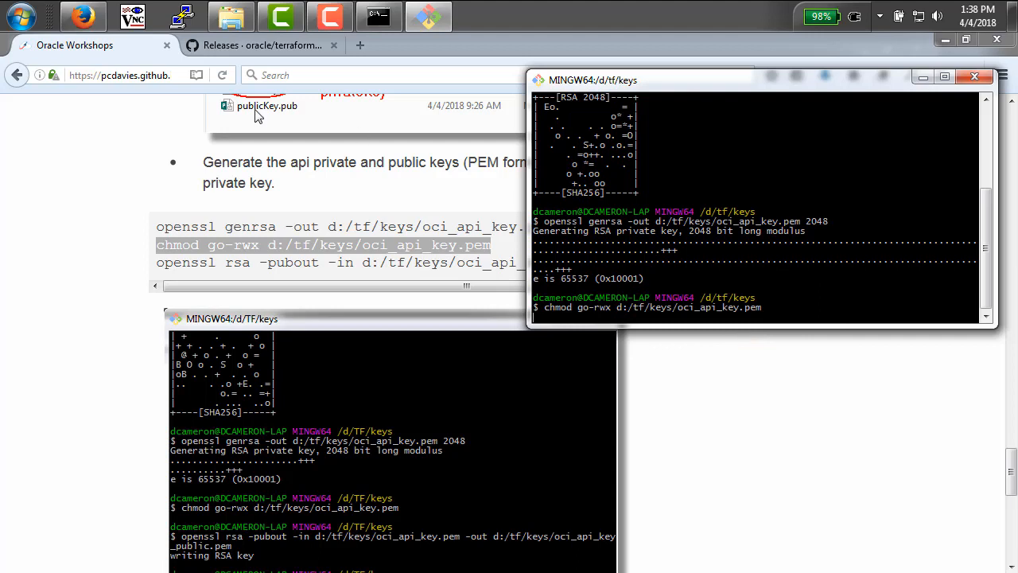
Step: Copy openssl rsa -pubout -in d:/tf/keys/oci_api_key.pem -out d:/tf/keys/oci_api_key_public.pem from the guide and run it in Git Bash
click(115, 182)
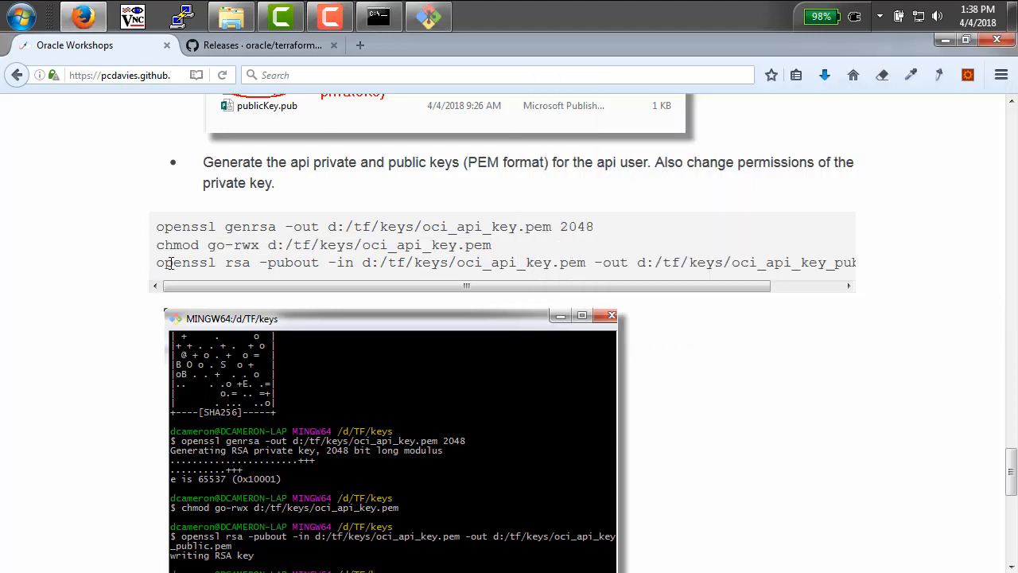
drag(169, 263, 871, 273)
key(ctrl+c)
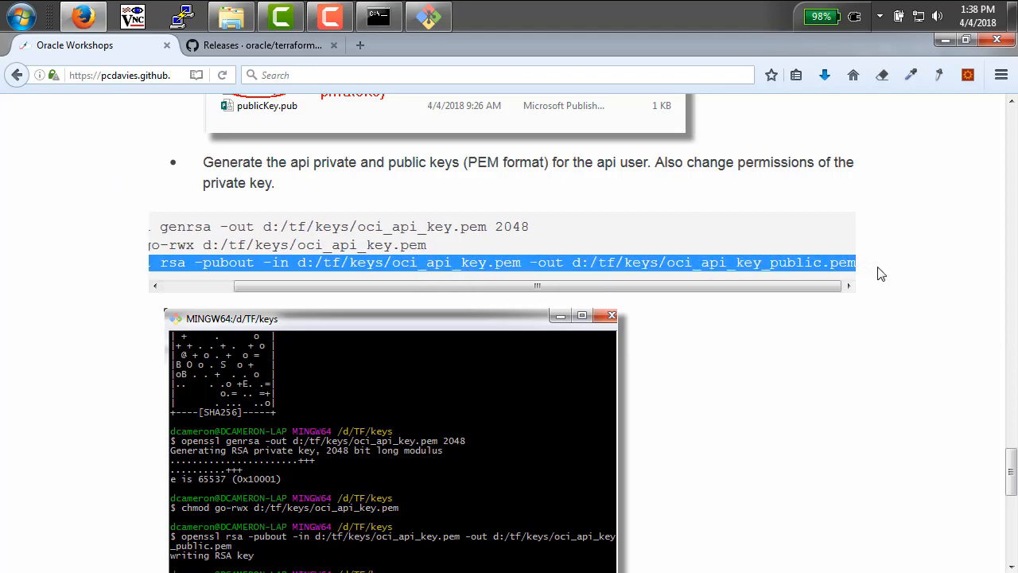
click(428, 16)
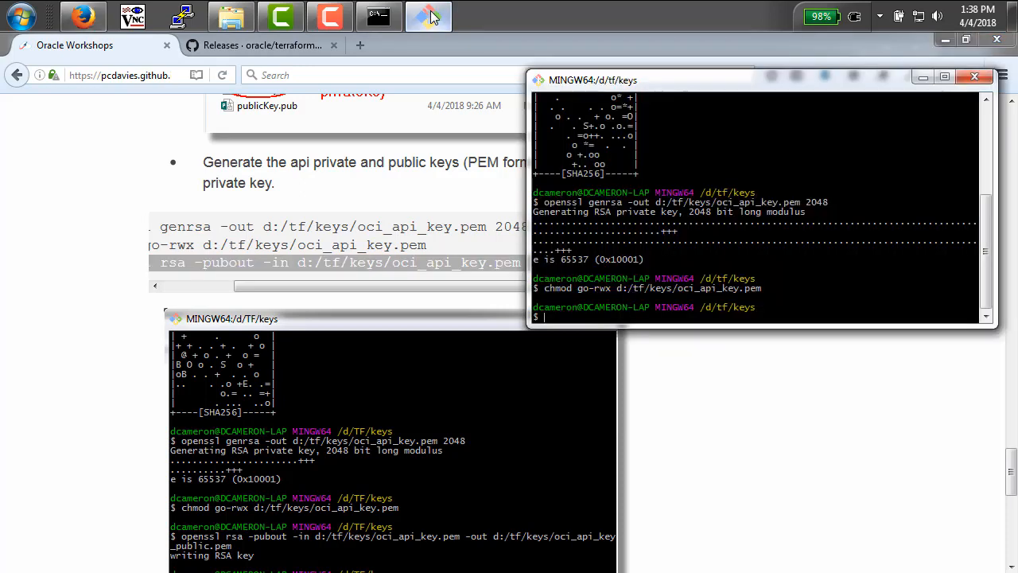
right_click(721, 231)
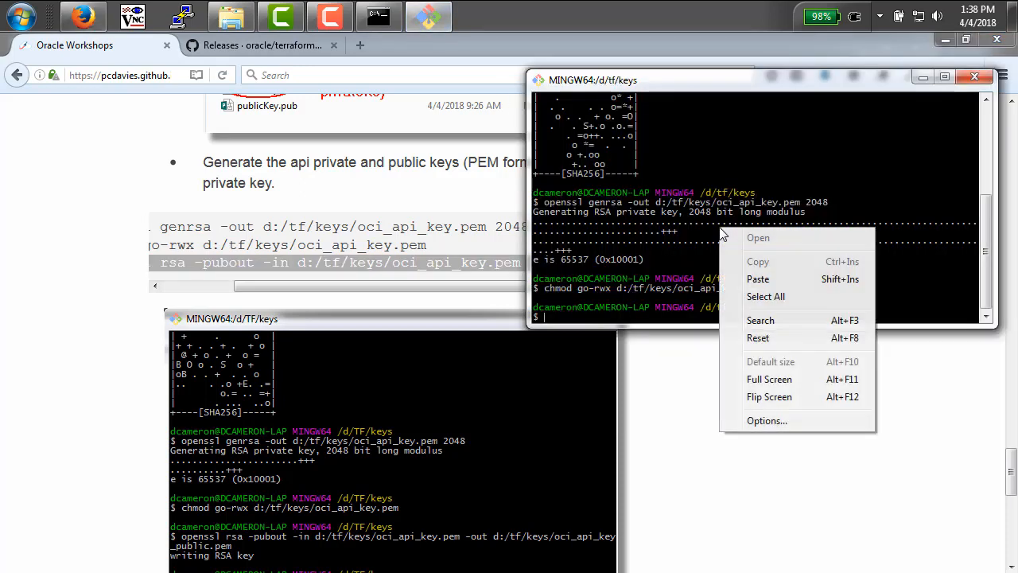
click(760, 279)
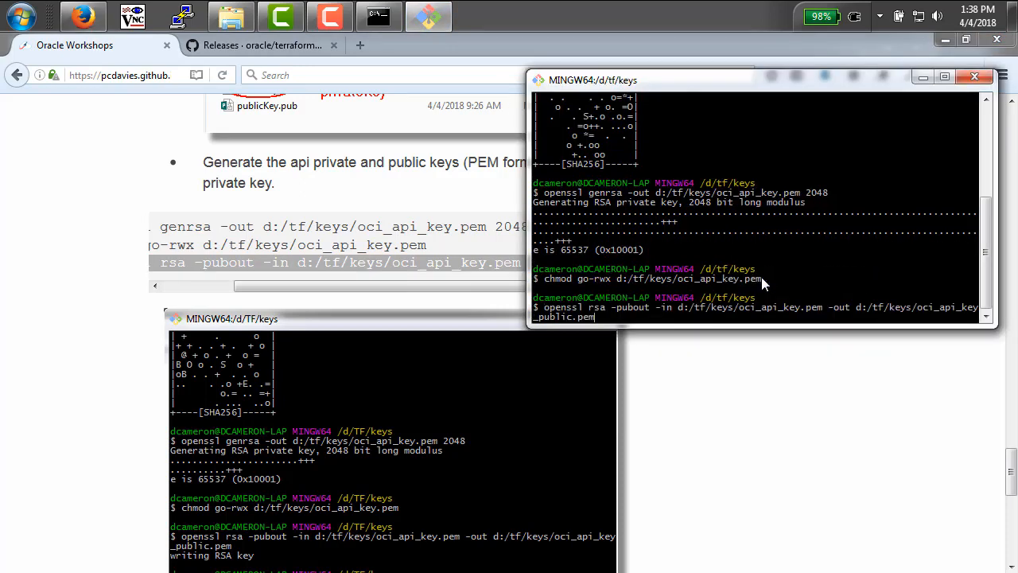
key(Return)
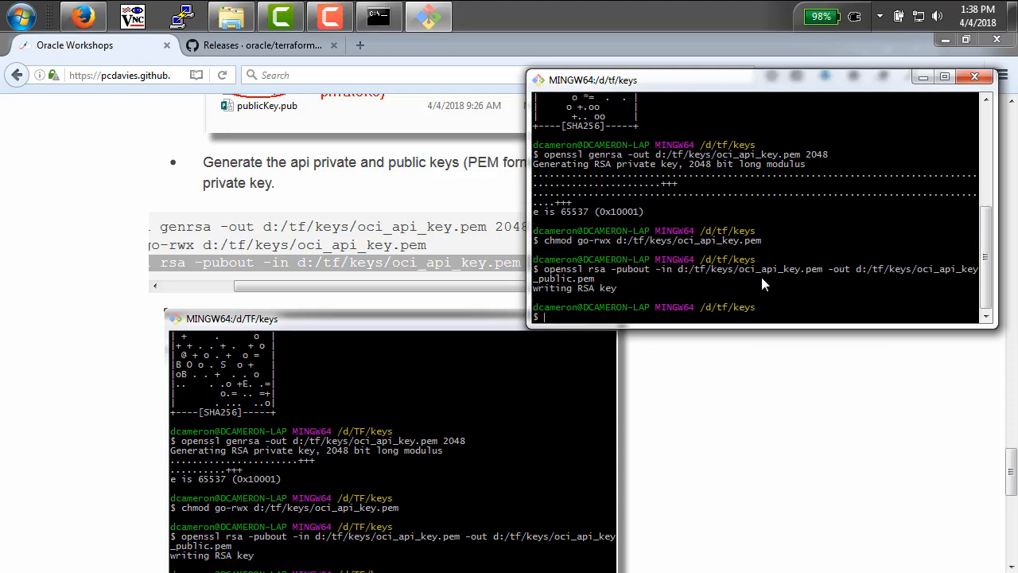
Step: Compare the files in D:\TF\keys with the keys directory listing shown in the guide, then return to the guide
click(43, 378)
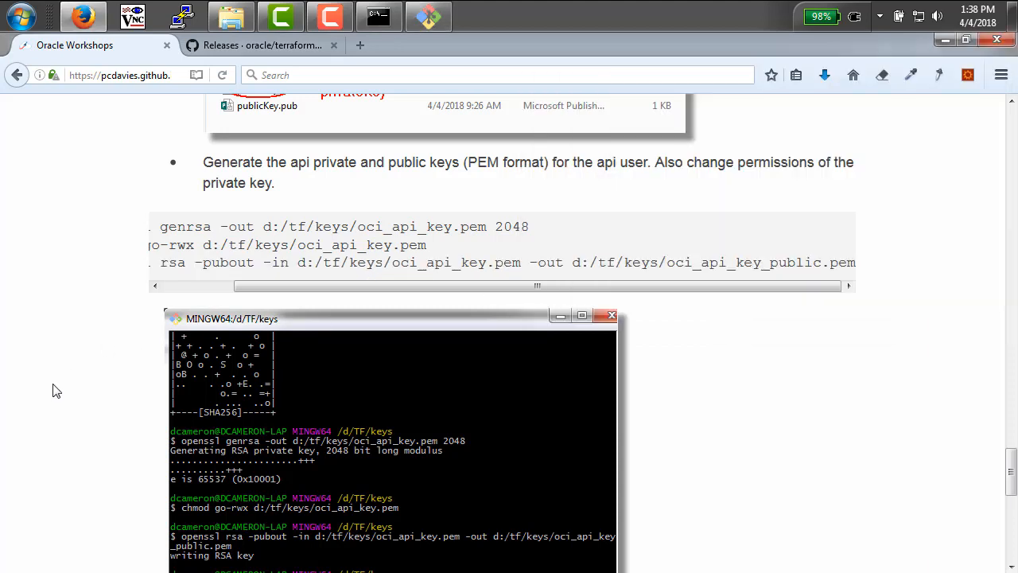
drag(1010, 468, 1010, 514)
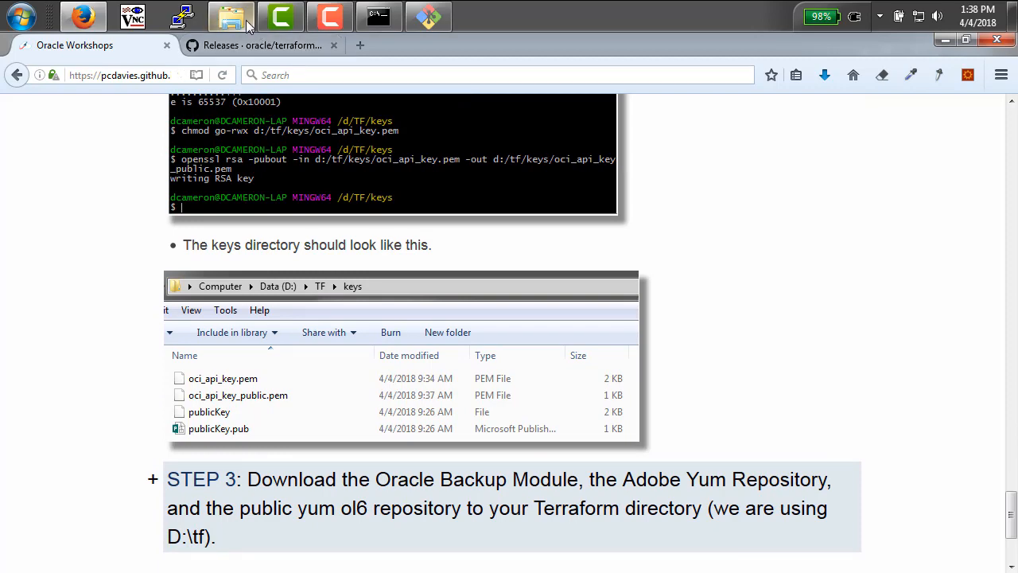
mouse_move(246, 20)
click(263, 114)
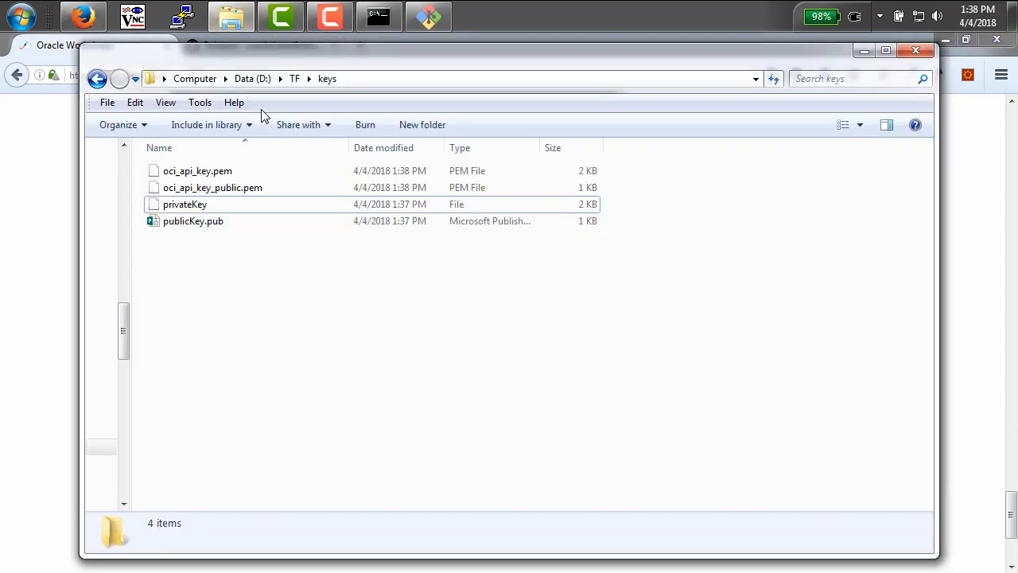
click(205, 227)
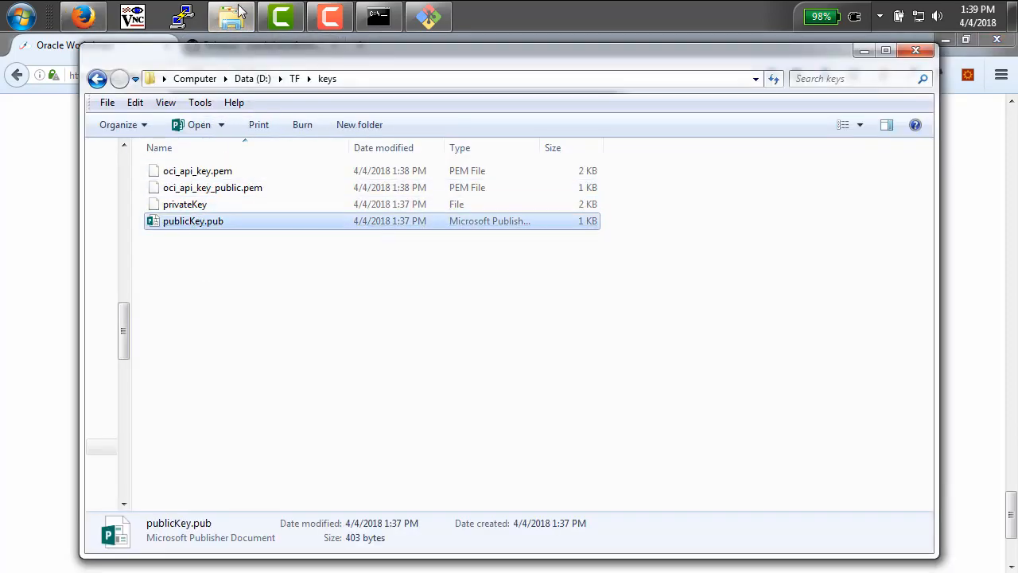
click(43, 164)
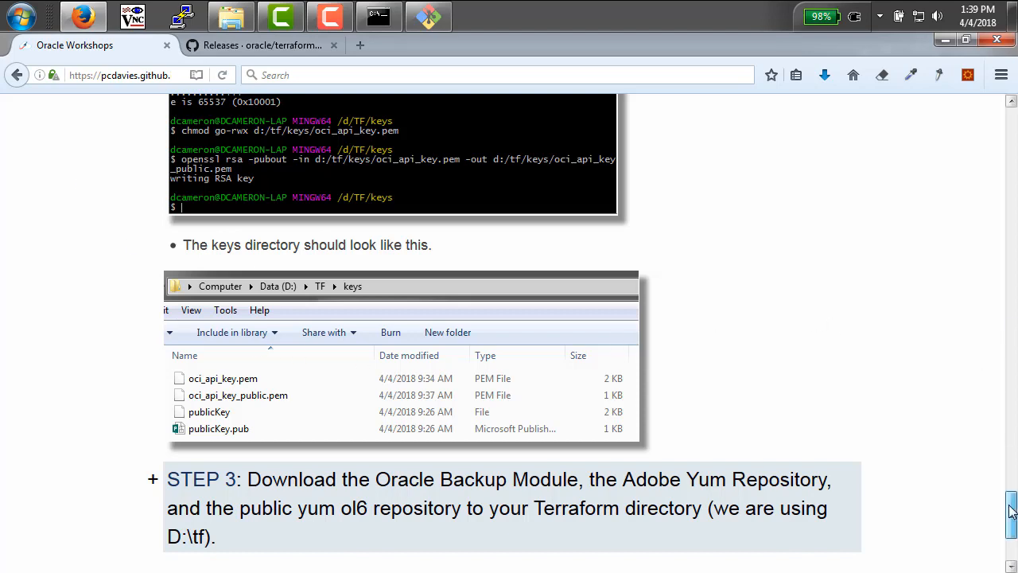
Step: Expand STEP 3 of the guide and open its oracle-cloud-backup-2162729.html address in the browser tab holding the Terraform releases page
drag(1012, 512, 1009, 538)
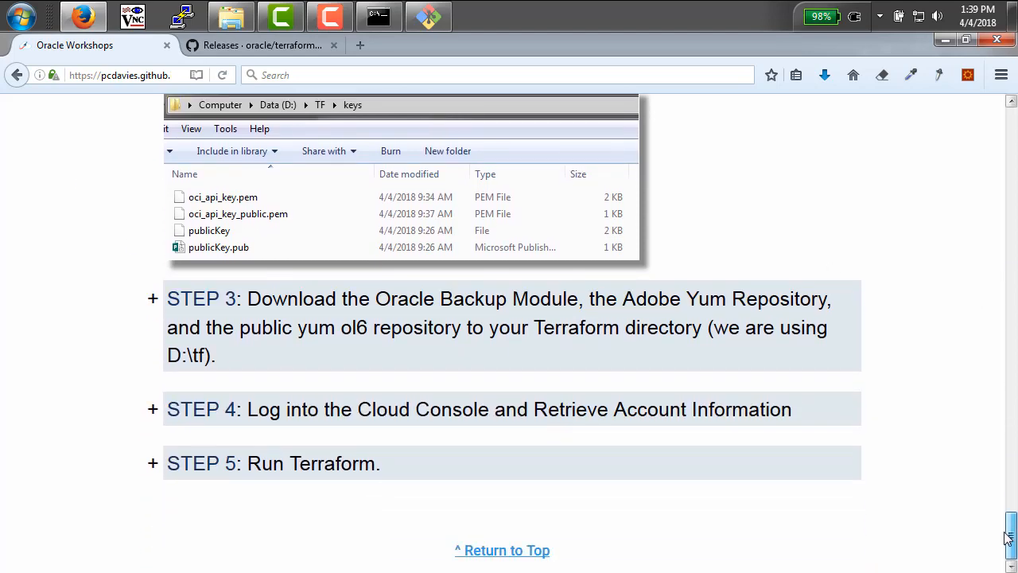
click(602, 332)
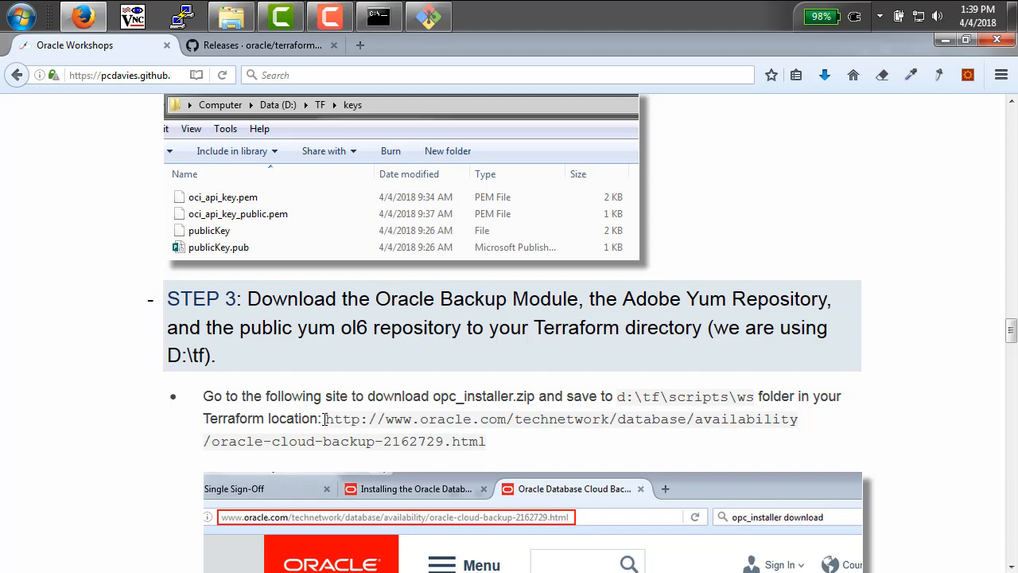
drag(327, 419, 495, 448)
key(ctrl+c)
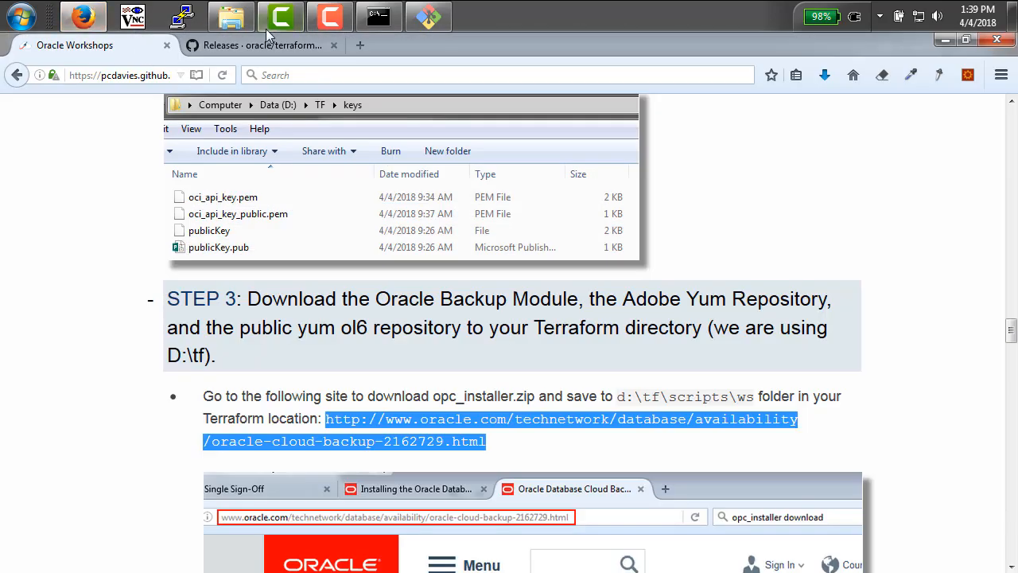
click(266, 41)
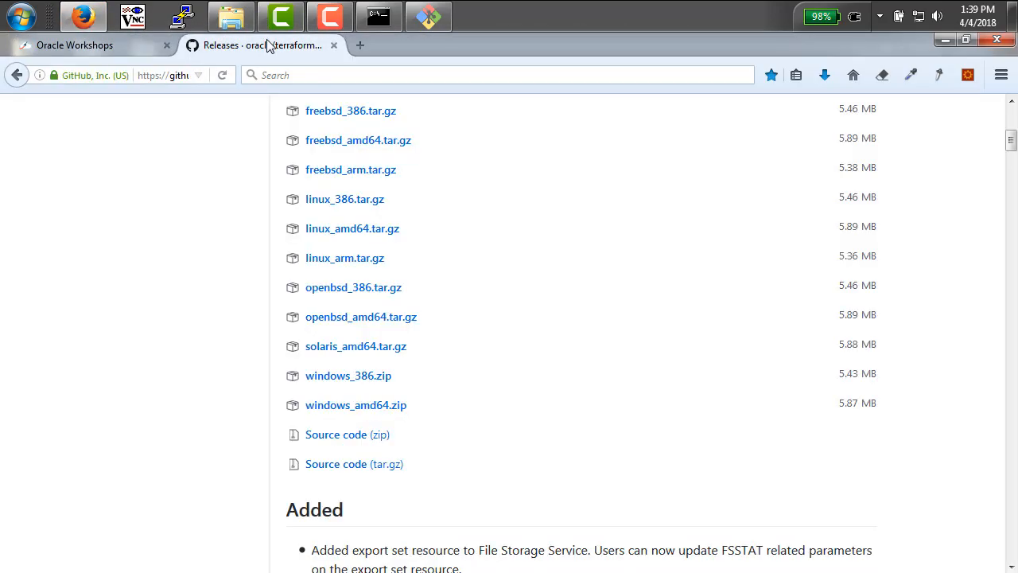
click(175, 74)
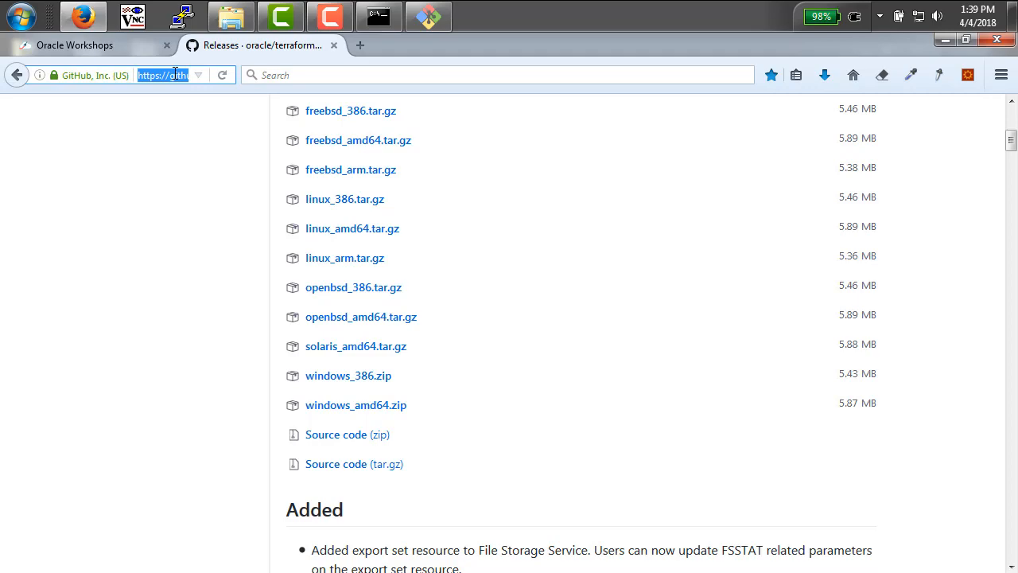
key(ctrl+v)
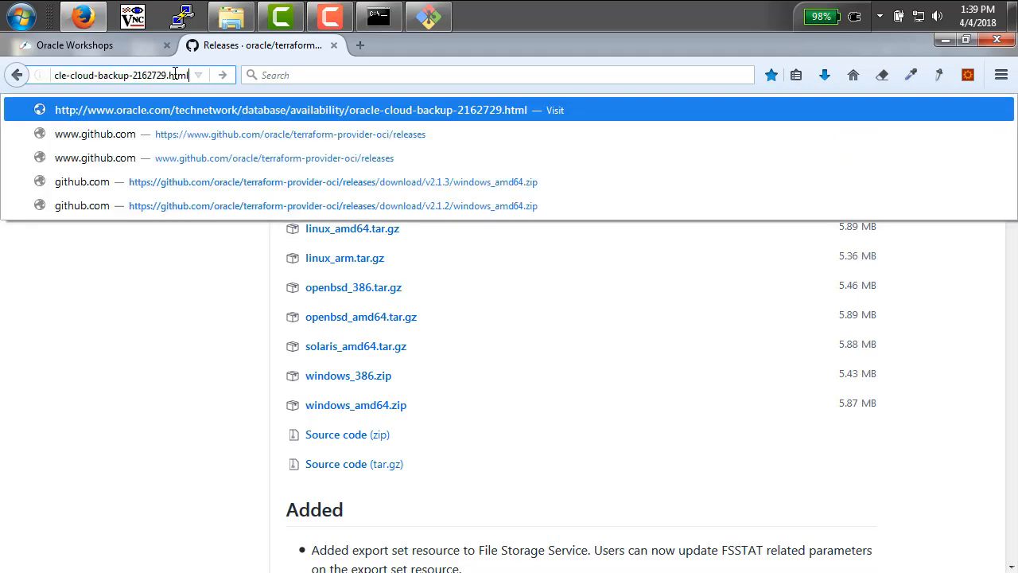
key(Return)
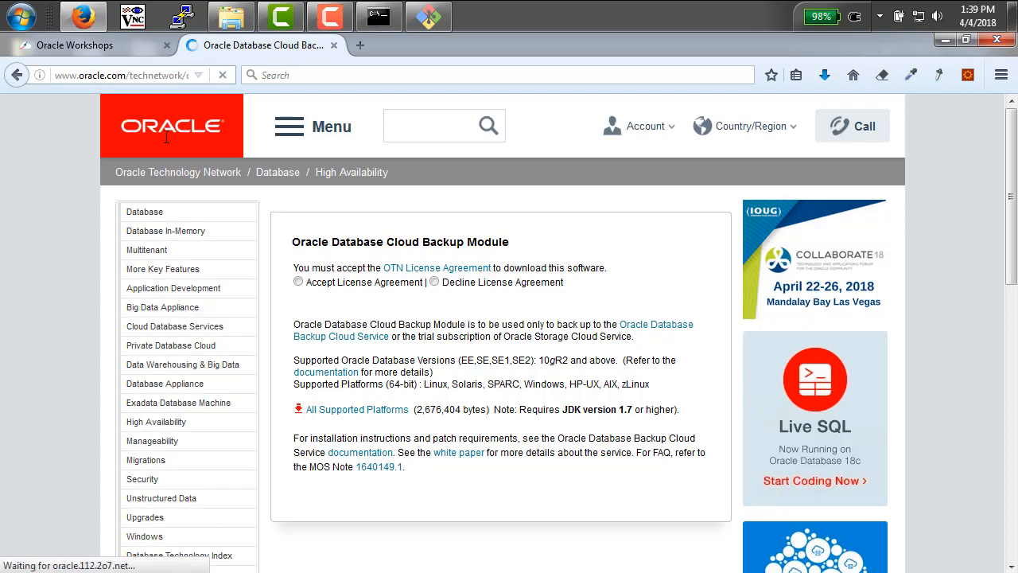
Step: Accept the OTN License Agreement, request the All Supported Platforms download and sign in with the filled-in Oracle account
click(299, 283)
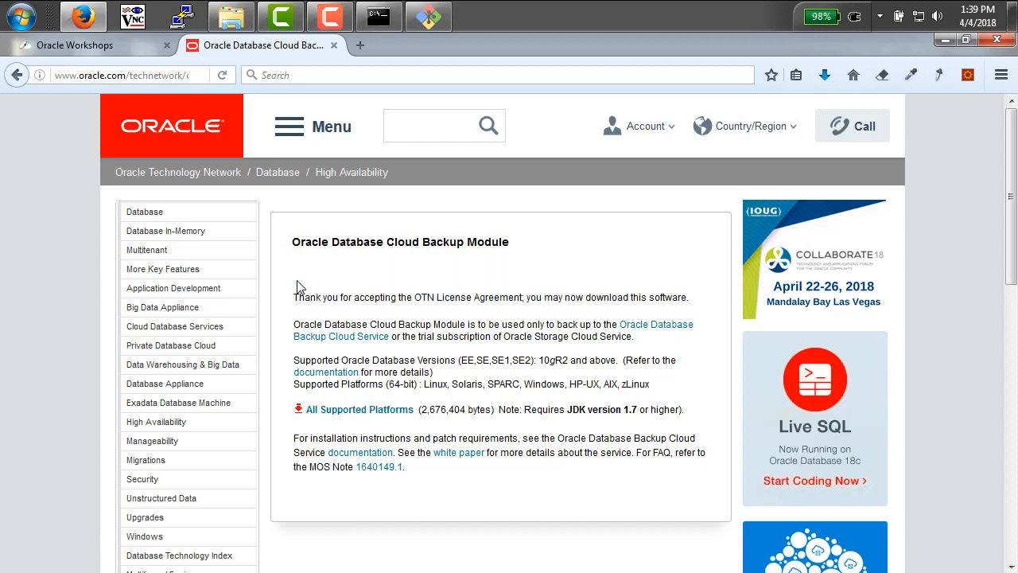
click(396, 418)
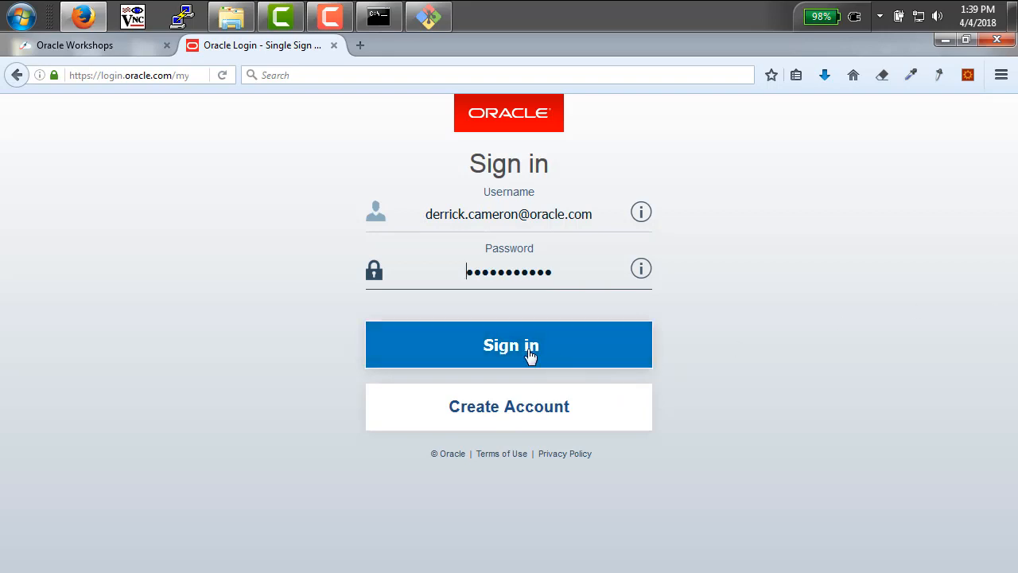
click(531, 355)
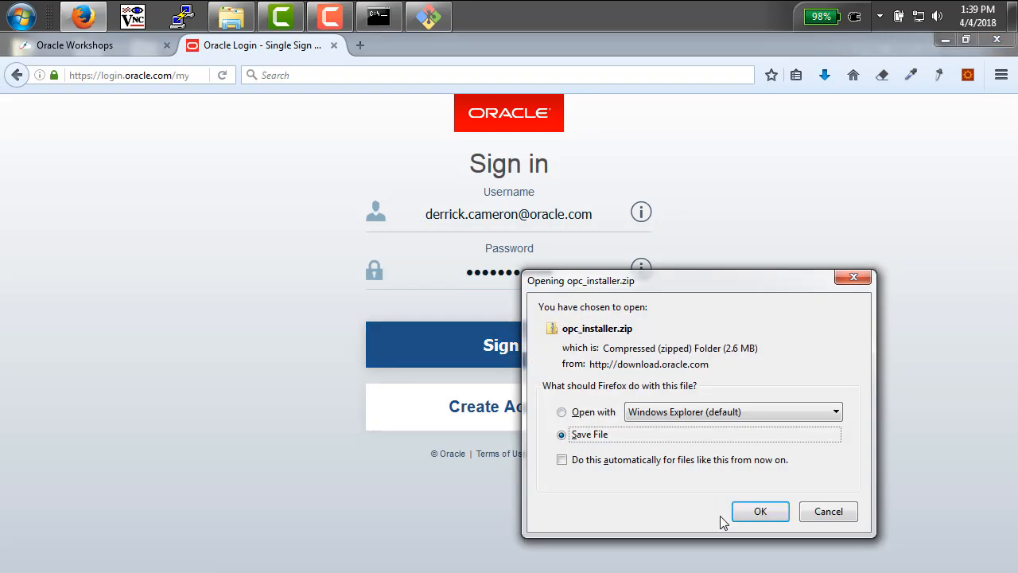
Step: Save opc_installer.zip to the D:\TF\scripts\ws folder
click(770, 512)
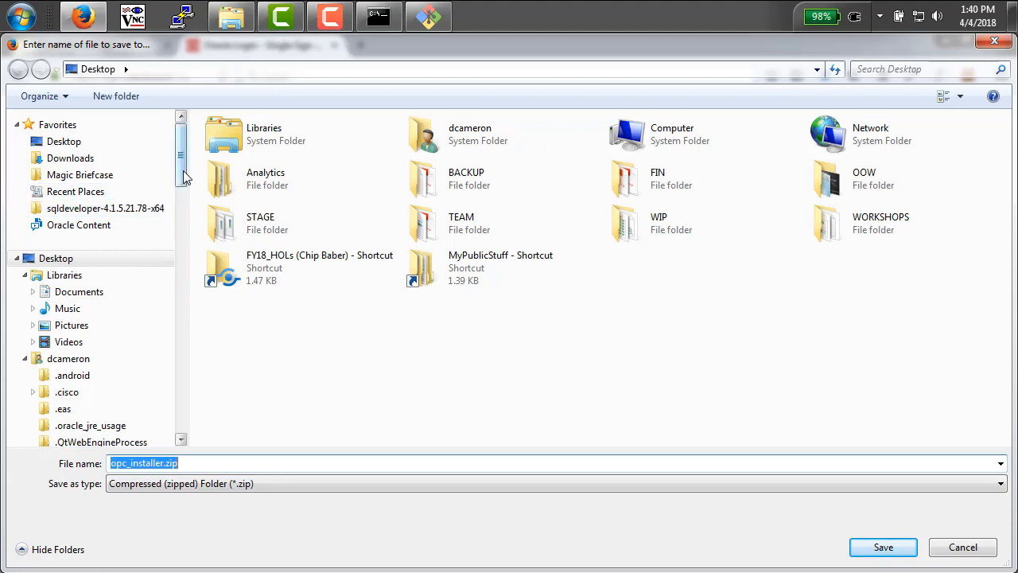
drag(183, 177, 182, 221)
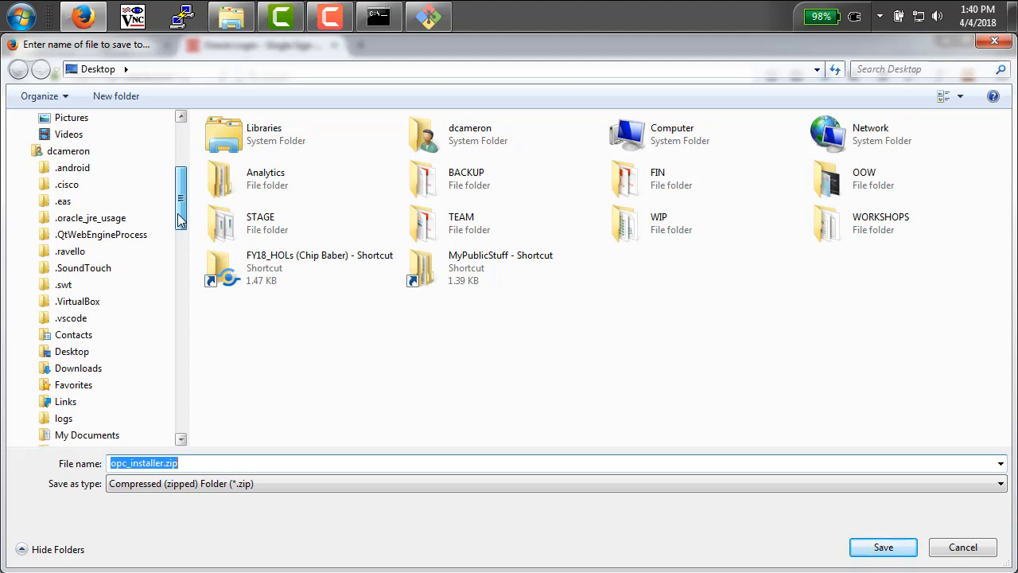
drag(181, 220, 180, 299)
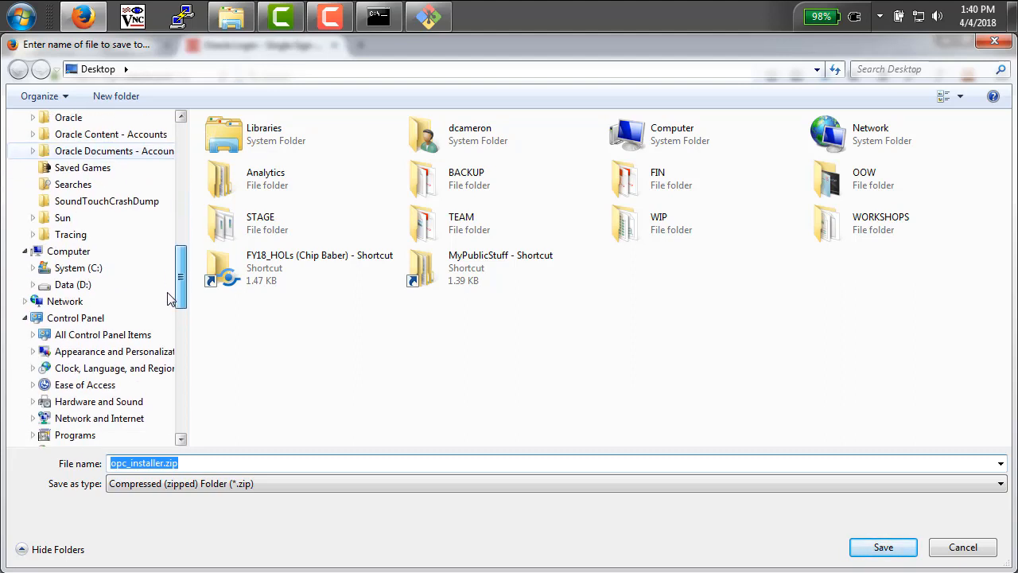
click(90, 285)
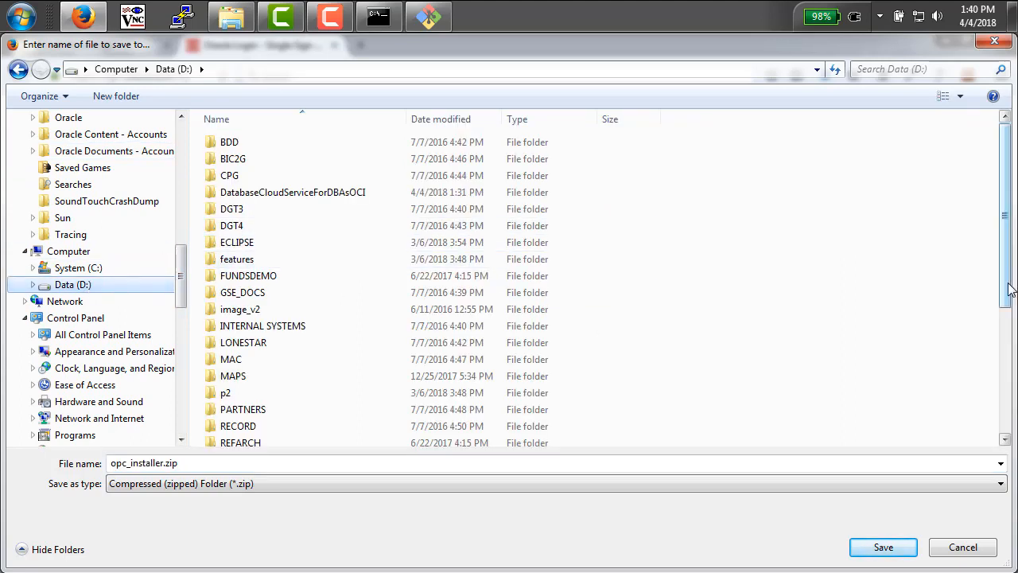
drag(1009, 291, 982, 432)
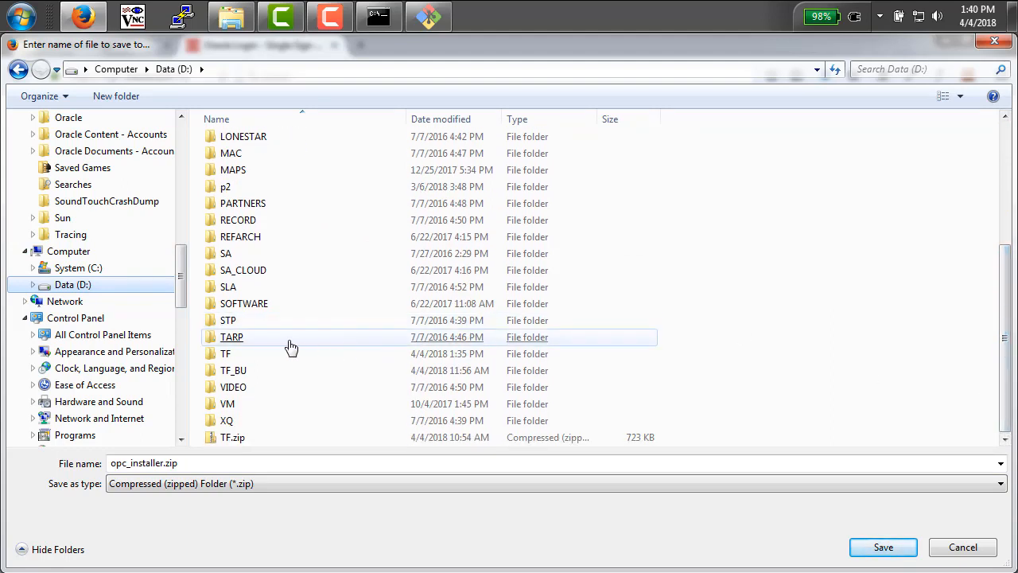
double_click(250, 353)
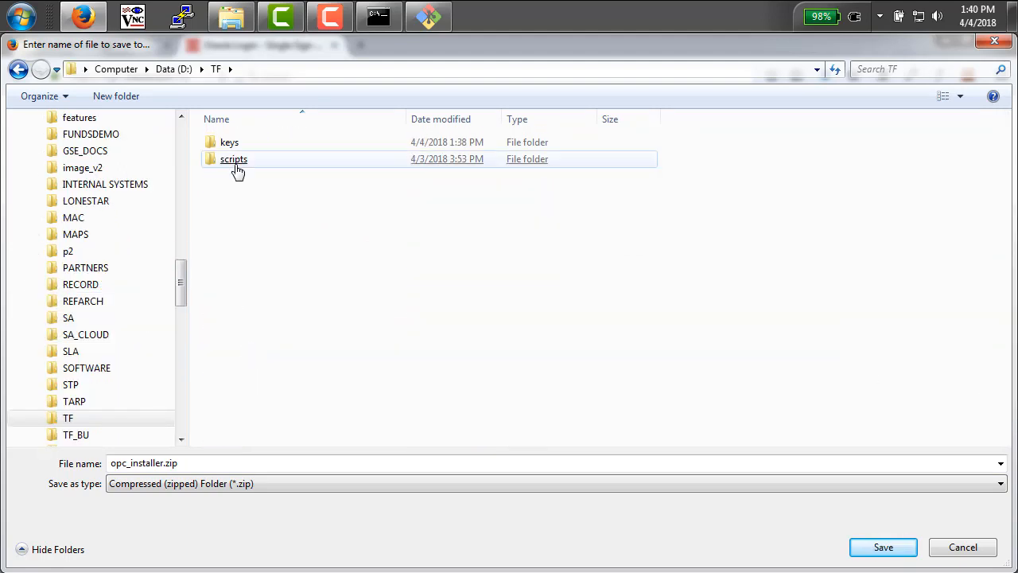
click(237, 165)
double_click(237, 166)
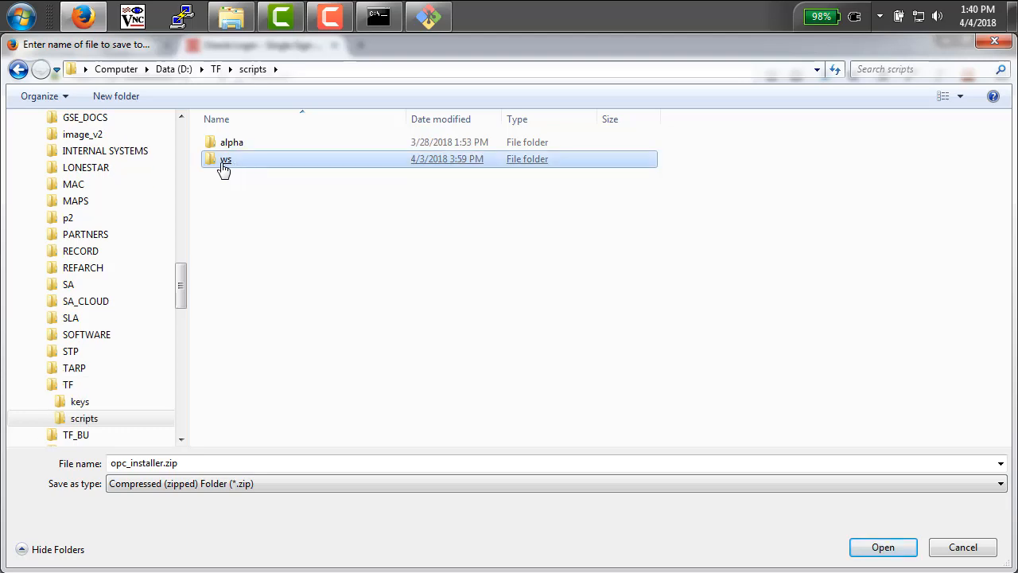
double_click(223, 164)
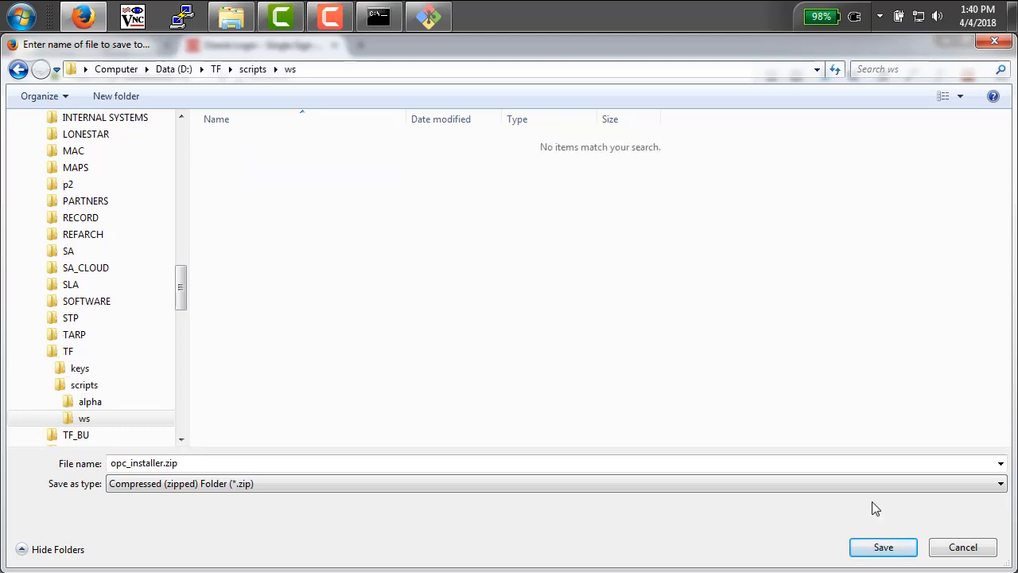
click(884, 549)
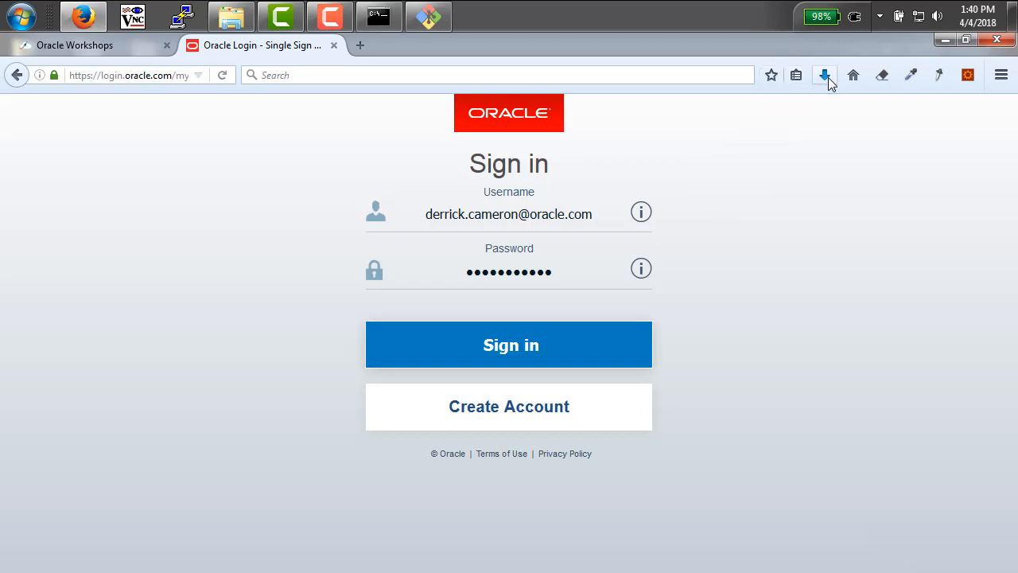
click(133, 45)
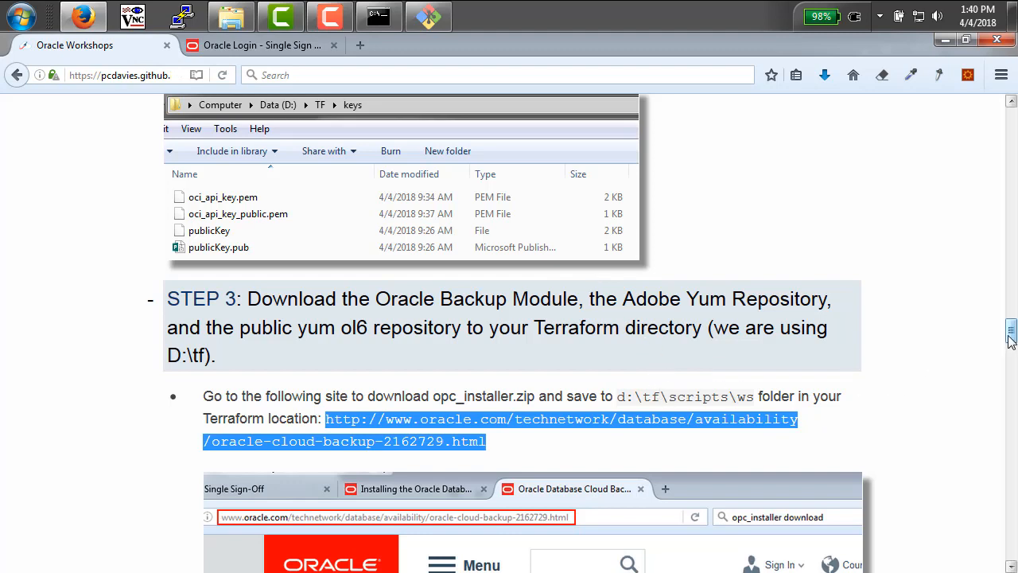
drag(1009, 336, 1001, 408)
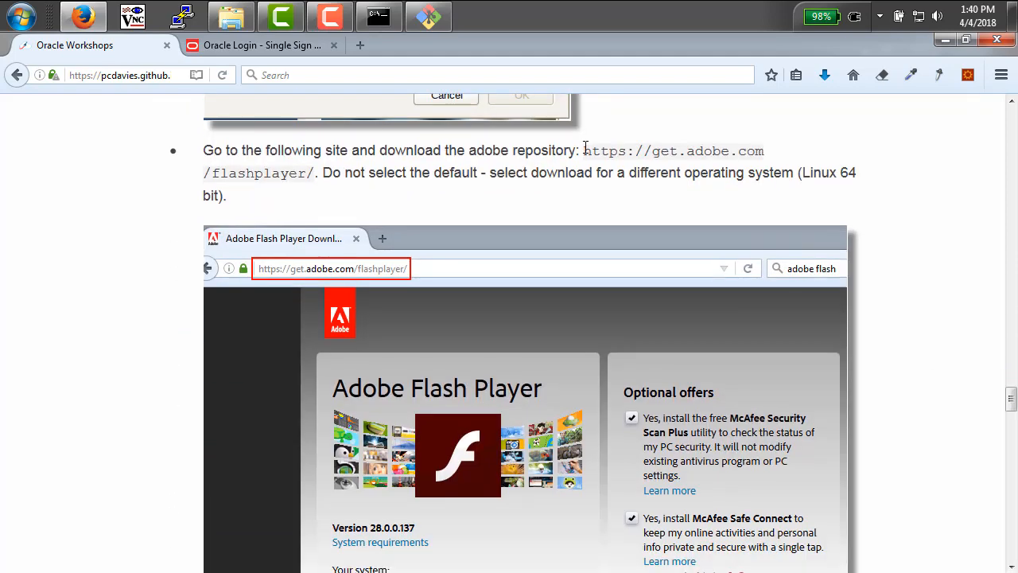
drag(585, 149, 309, 175)
key(ctrl+c)
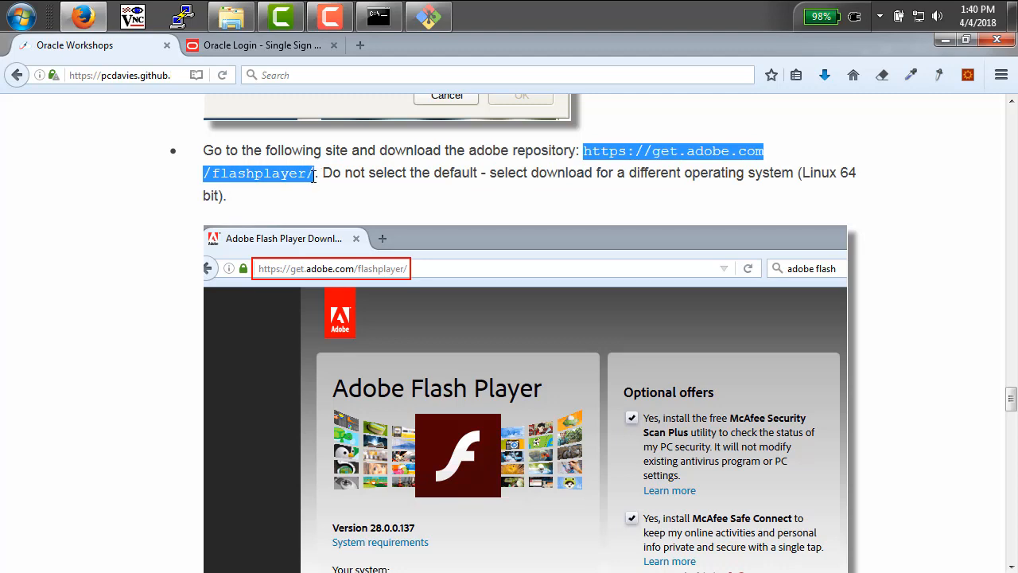
click(422, 24)
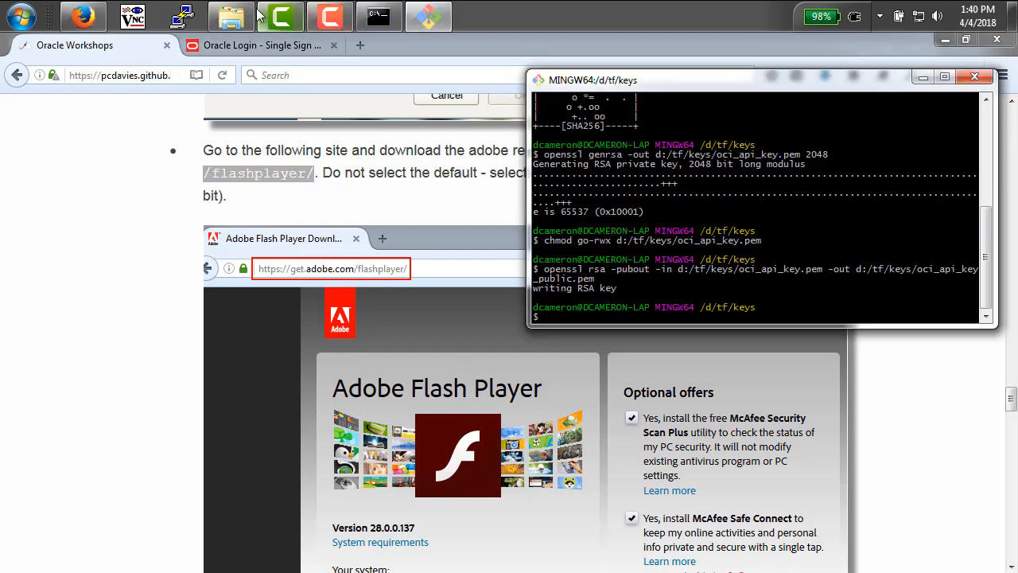
mouse_move(93, 18)
click(86, 95)
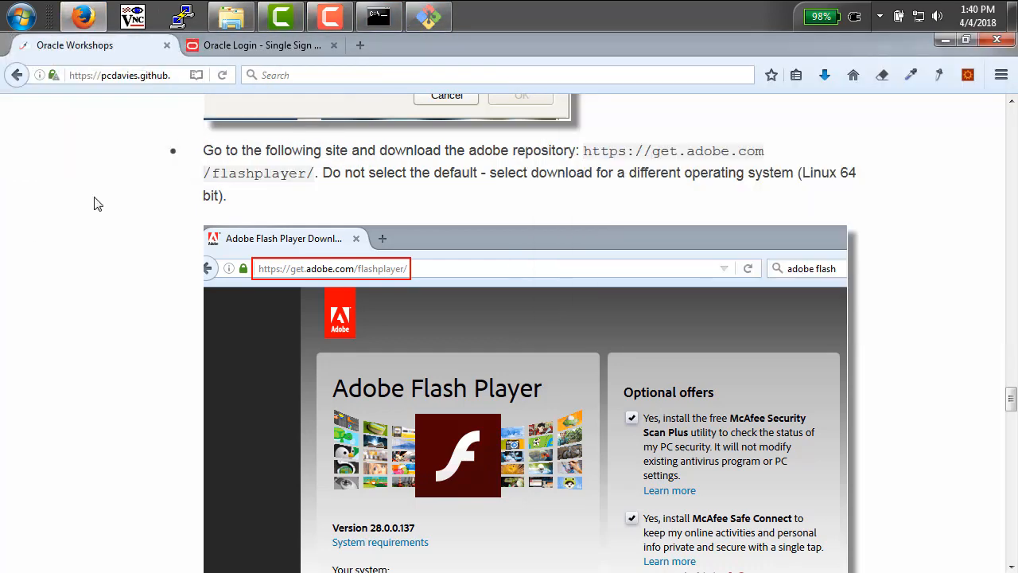
click(257, 41)
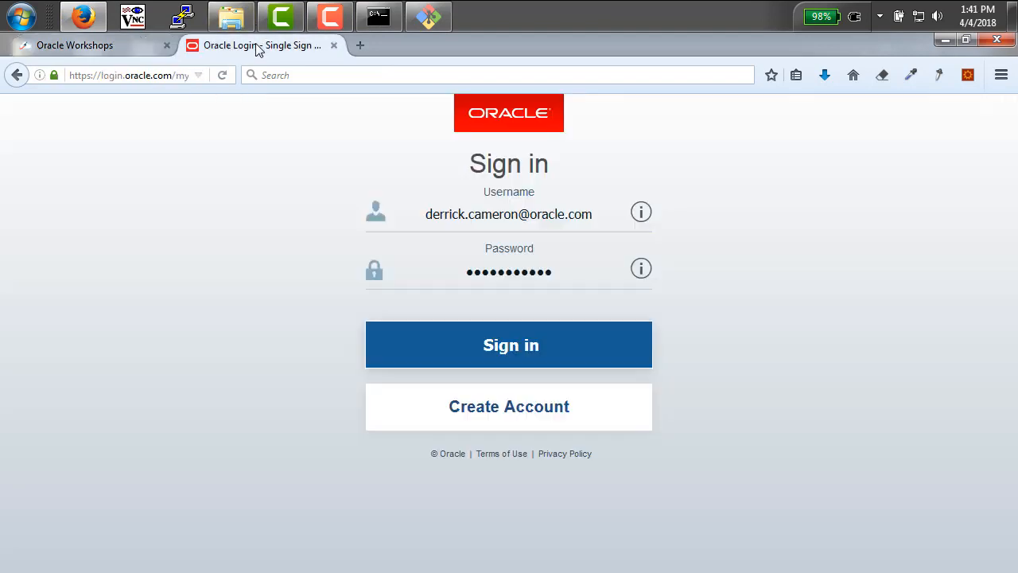
click(153, 77)
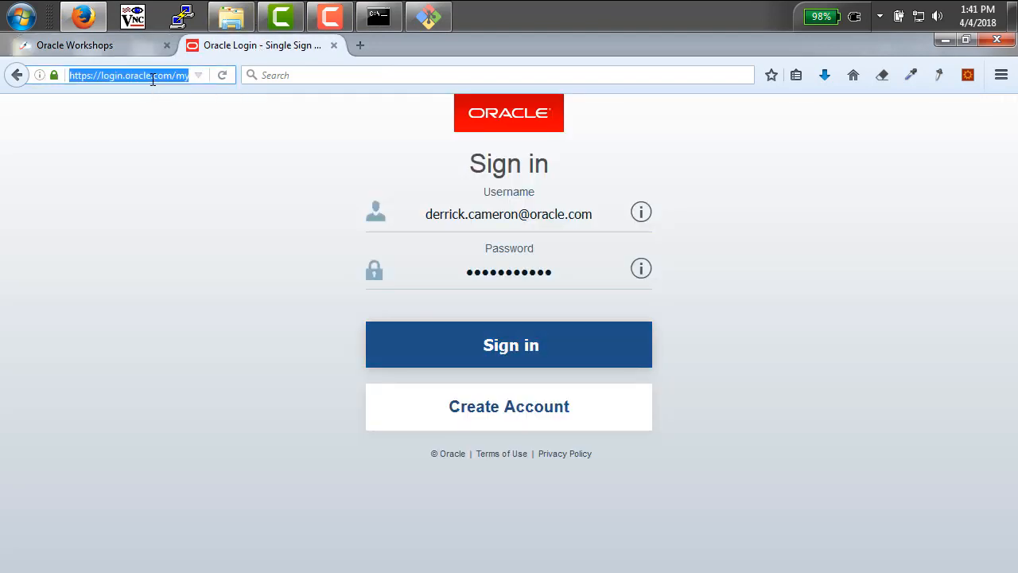
key(ctrl+v)
key(Return)
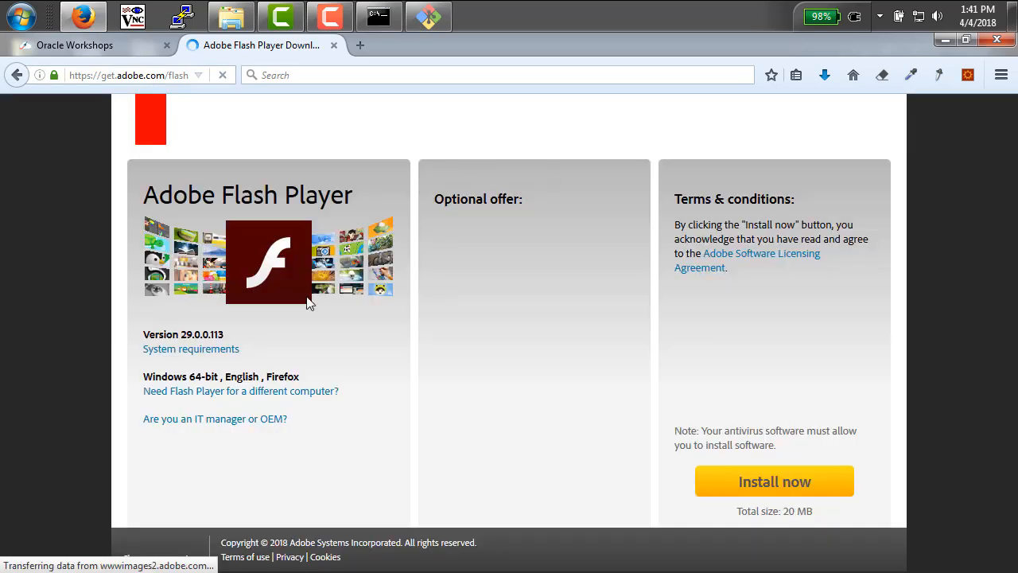
click(260, 393)
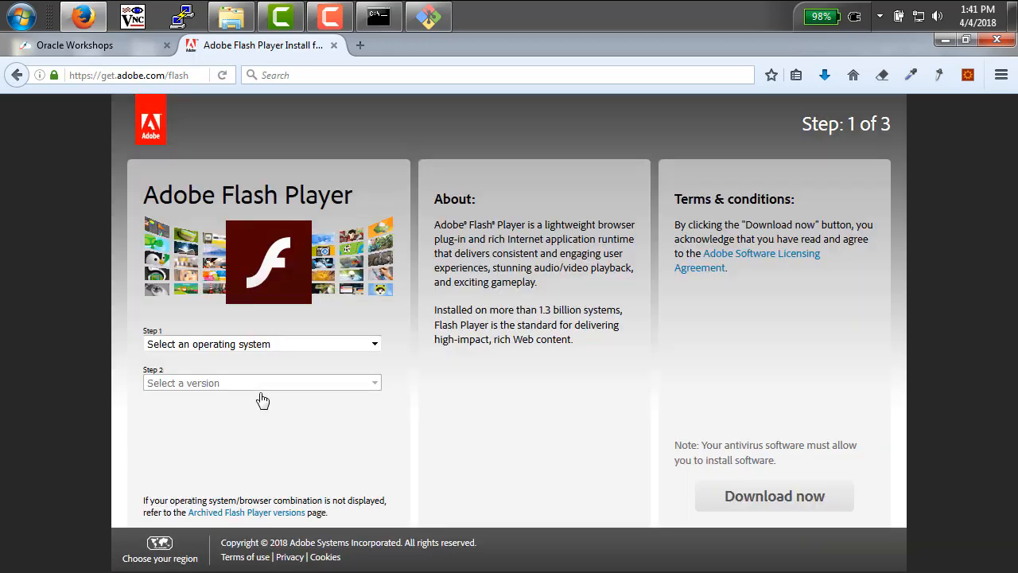
Step: Choose Linux (64-bit) as the operating system and FP 29.0 for Linux 64-bit (YUM) as the version, checking the choice against the guide
click(265, 345)
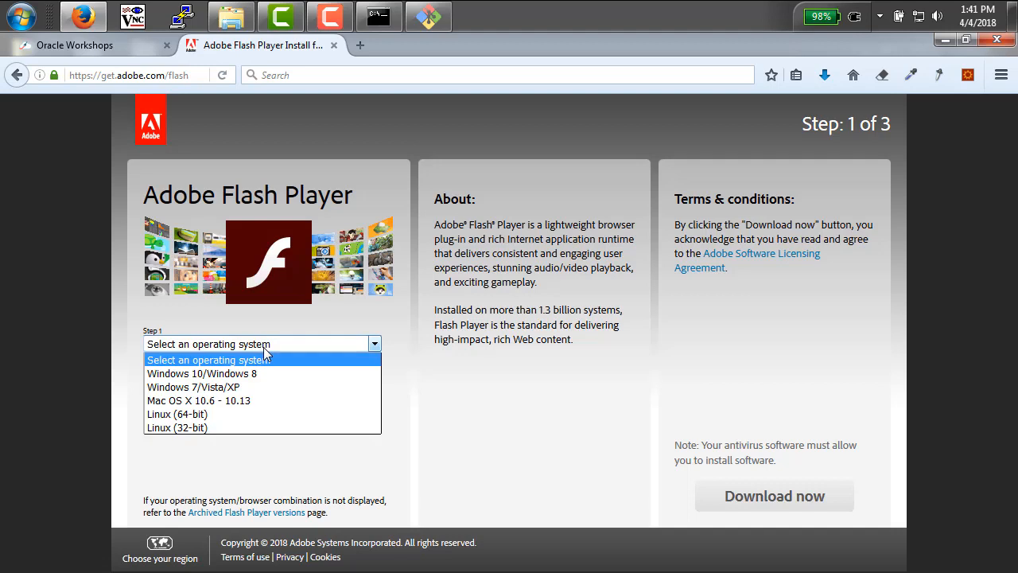
click(216, 413)
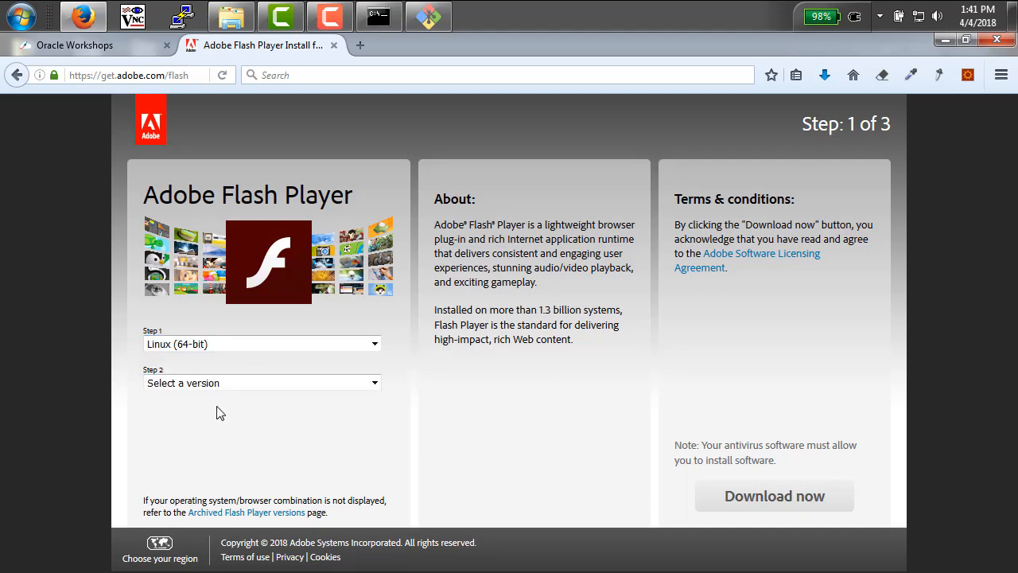
click(223, 381)
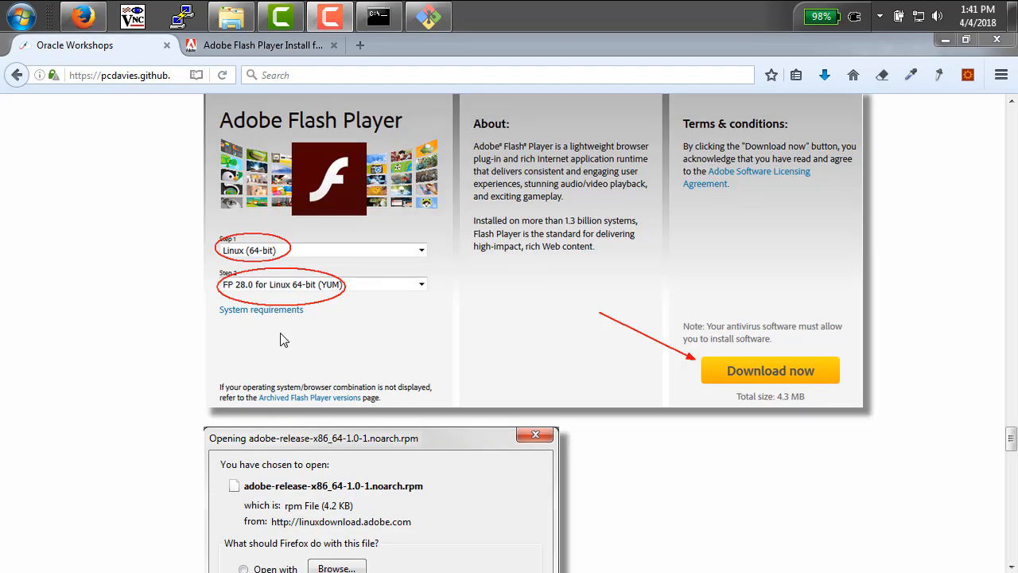
click(269, 45)
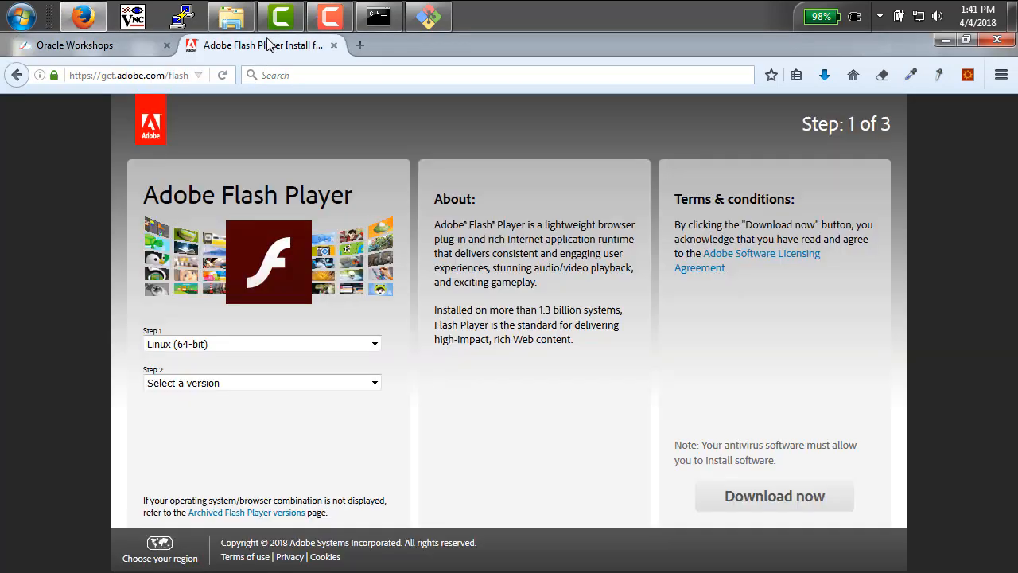
click(202, 385)
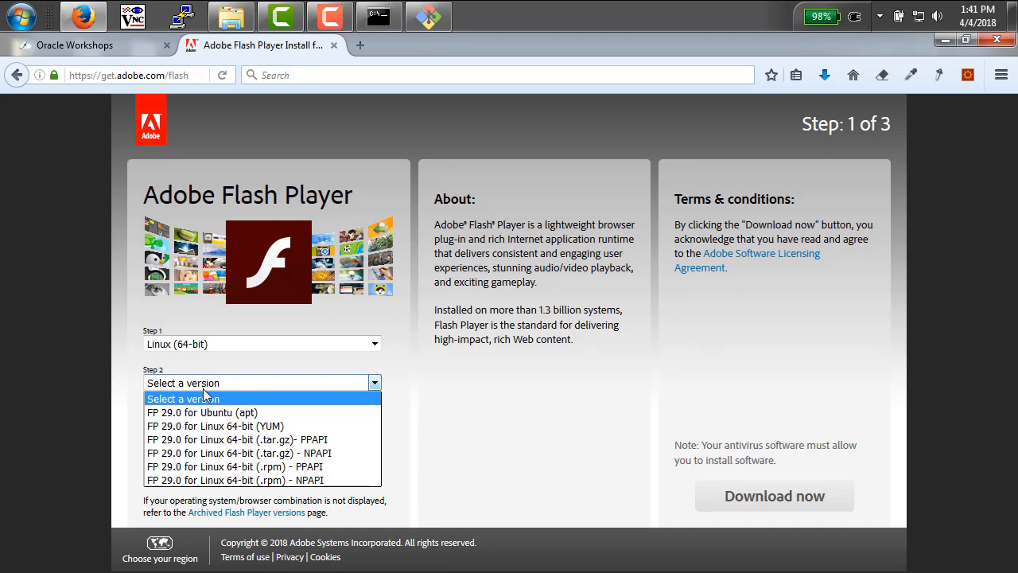
click(214, 427)
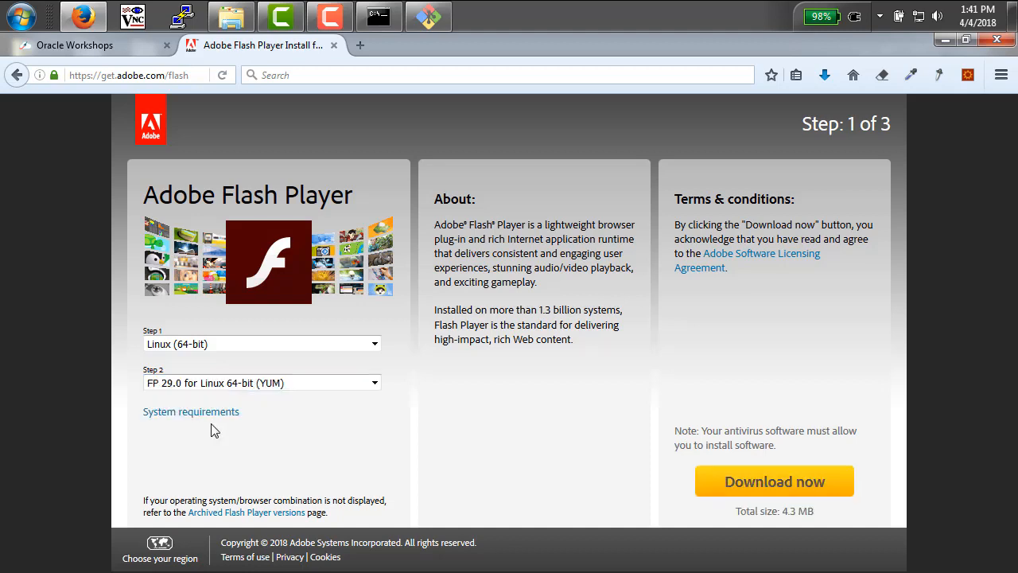
Step: Download adobe-release-x86_64-1.0-1.noarch.rpm and save it to the D:\TF\scripts\ws folder
click(748, 489)
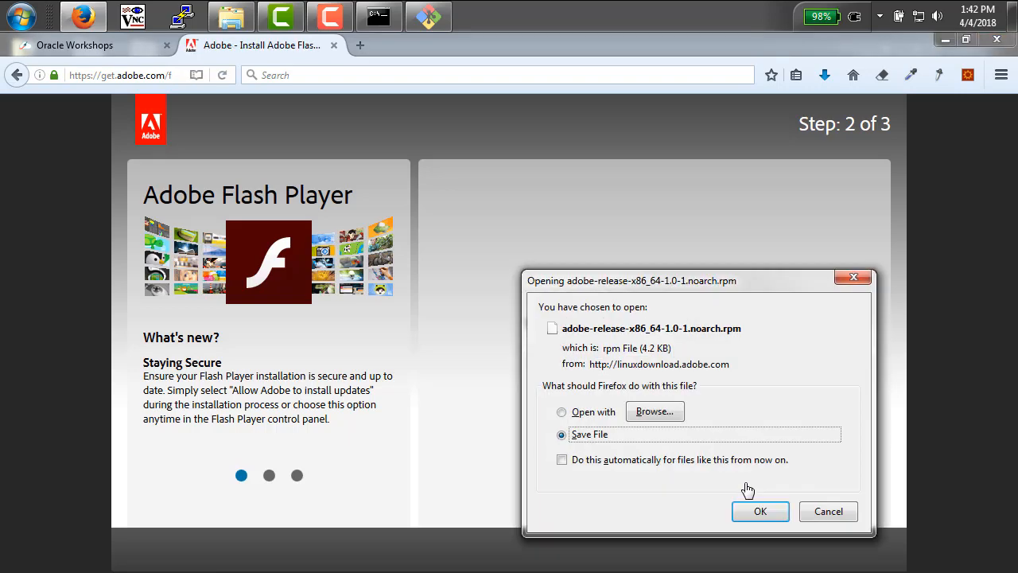
click(753, 511)
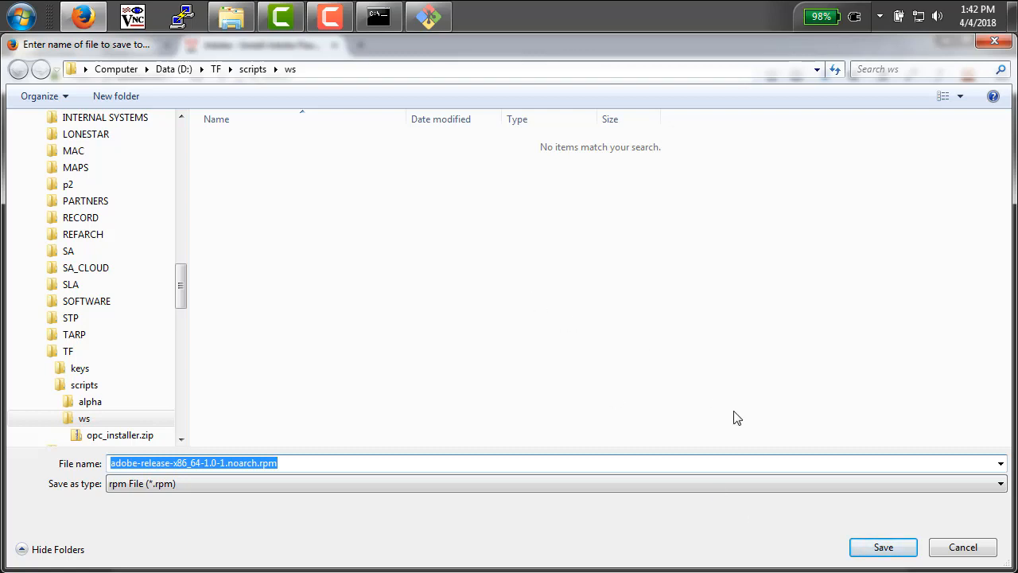
click(882, 548)
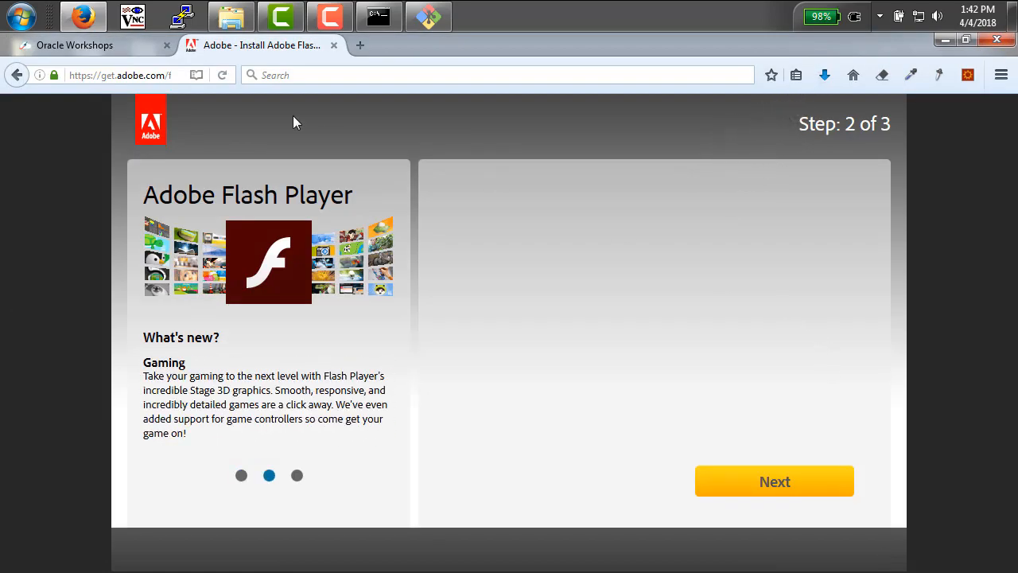
click(151, 51)
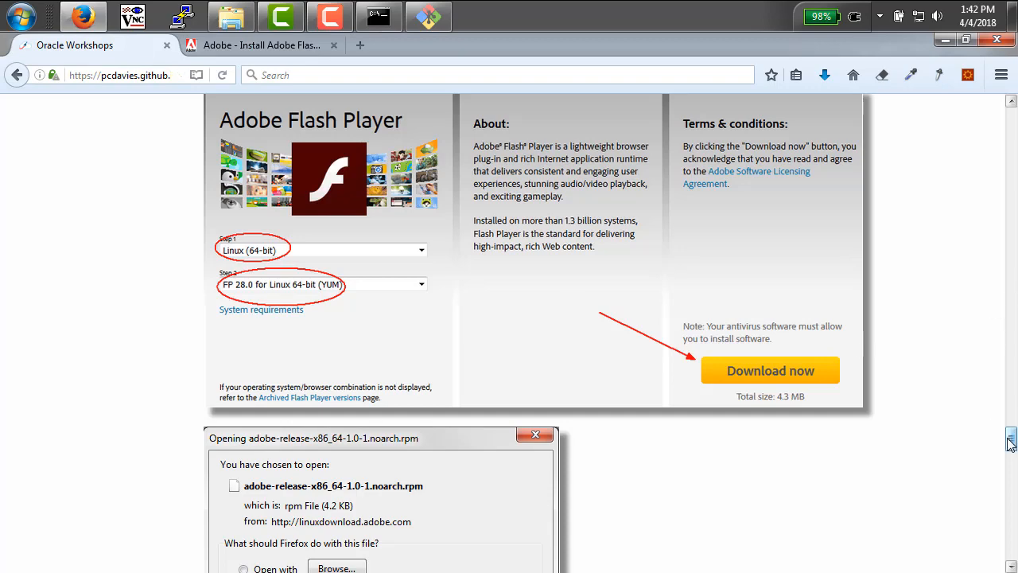
drag(1011, 444, 1011, 474)
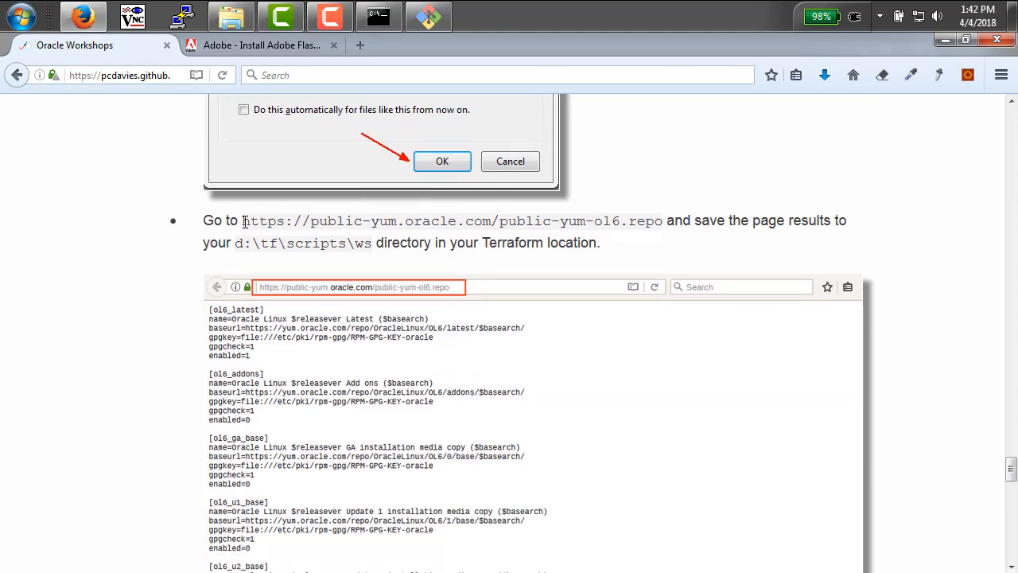
drag(245, 221, 661, 228)
key(ctrl+c)
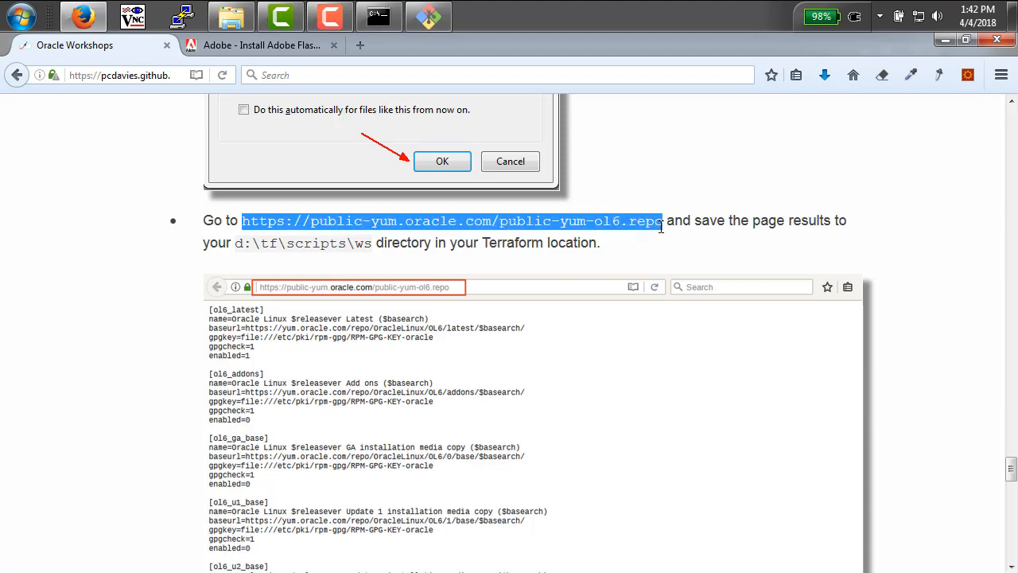
click(300, 41)
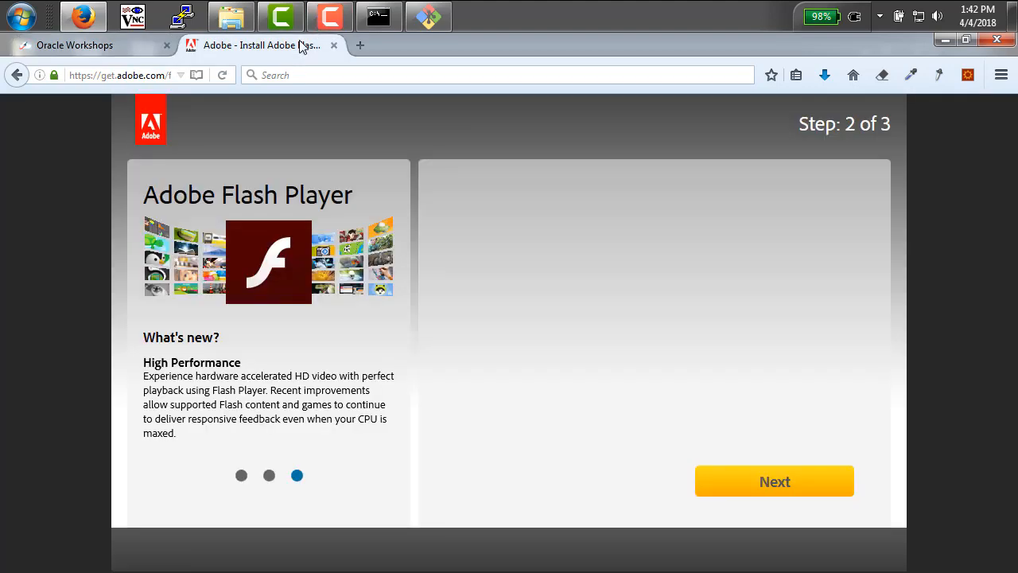
click(124, 75)
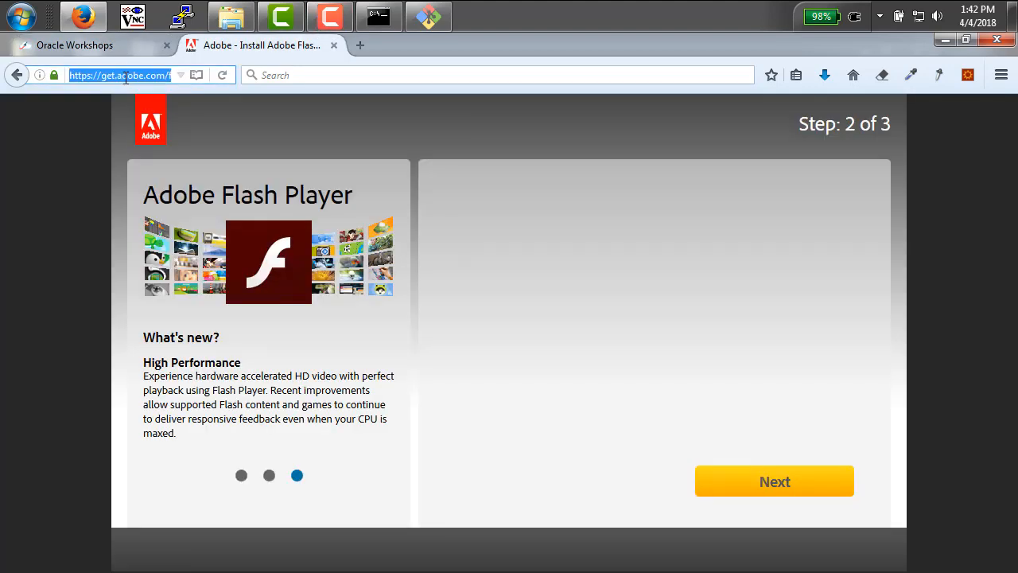
key(ctrl+v)
key(Return)
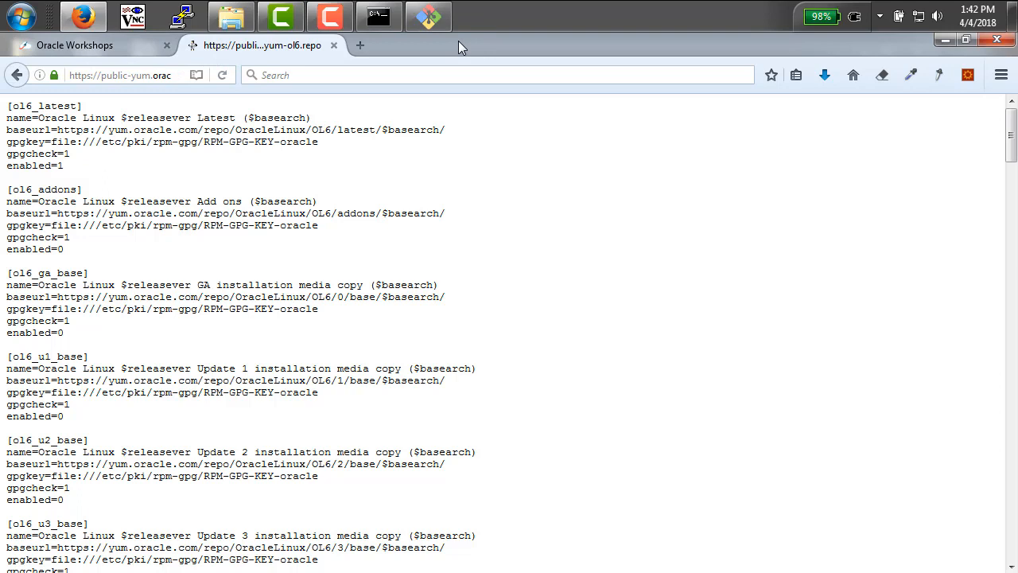
Step: Show the browser's menu bar and start saving the public-yum-ol6.repo page as a file
right_click(458, 41)
click(508, 111)
click(11, 41)
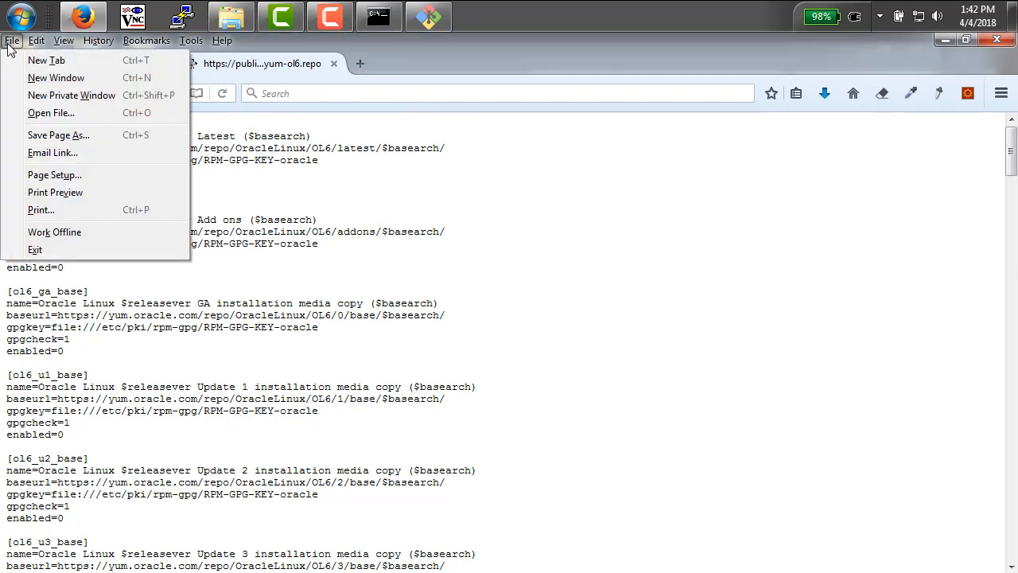
click(40, 137)
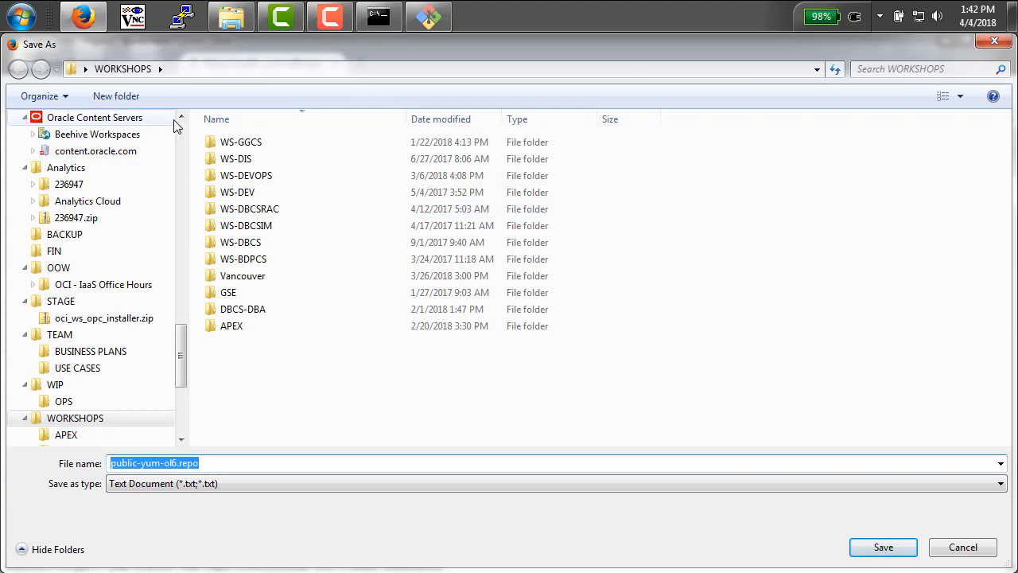
Step: Save the page as public-yum-ol6.repo in the D:\TF\scripts\ws folder
click(85, 68)
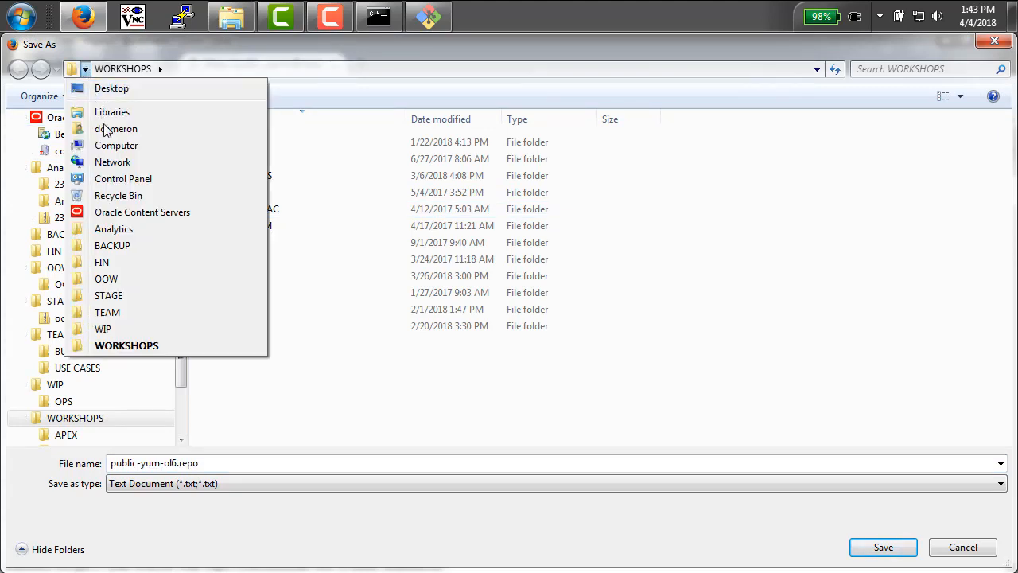
click(110, 147)
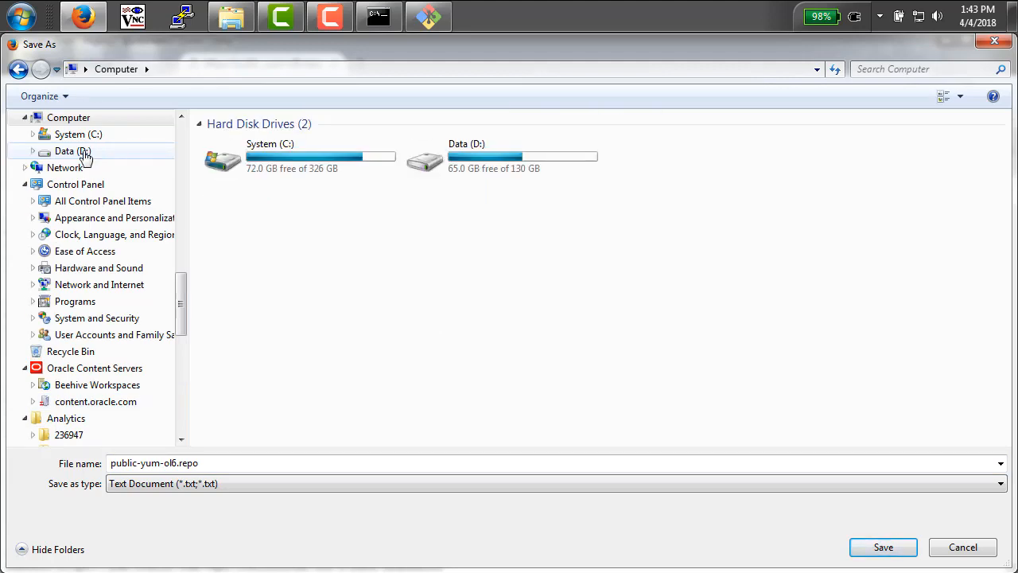
click(105, 153)
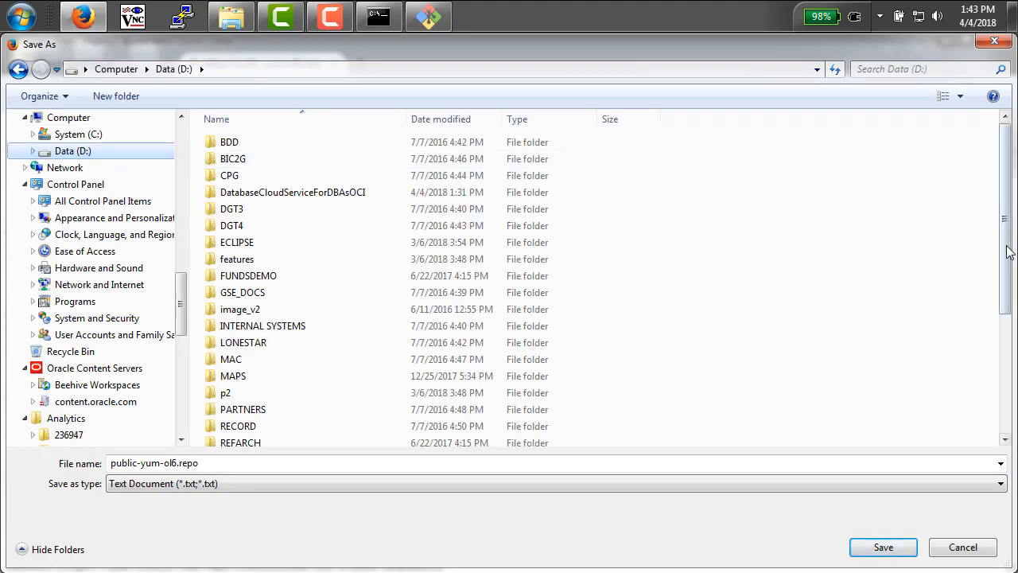
drag(1007, 248, 1001, 352)
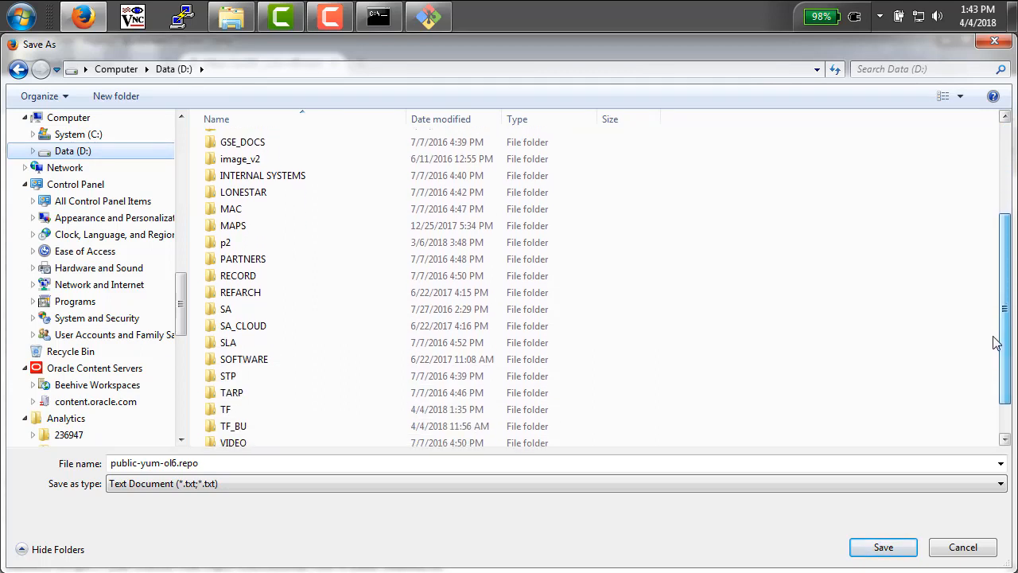
double_click(219, 410)
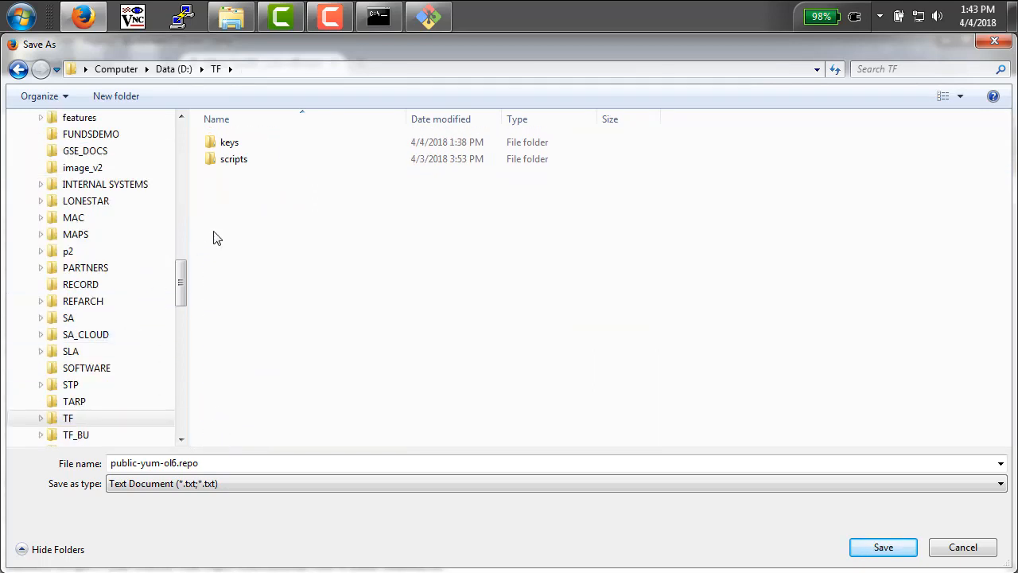
double_click(234, 162)
click(235, 164)
double_click(235, 164)
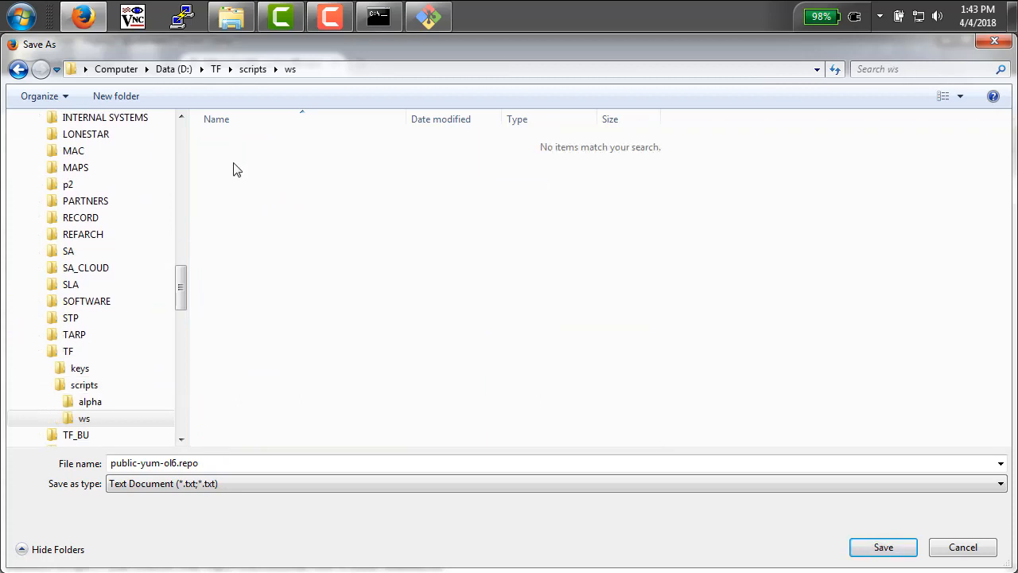
click(883, 547)
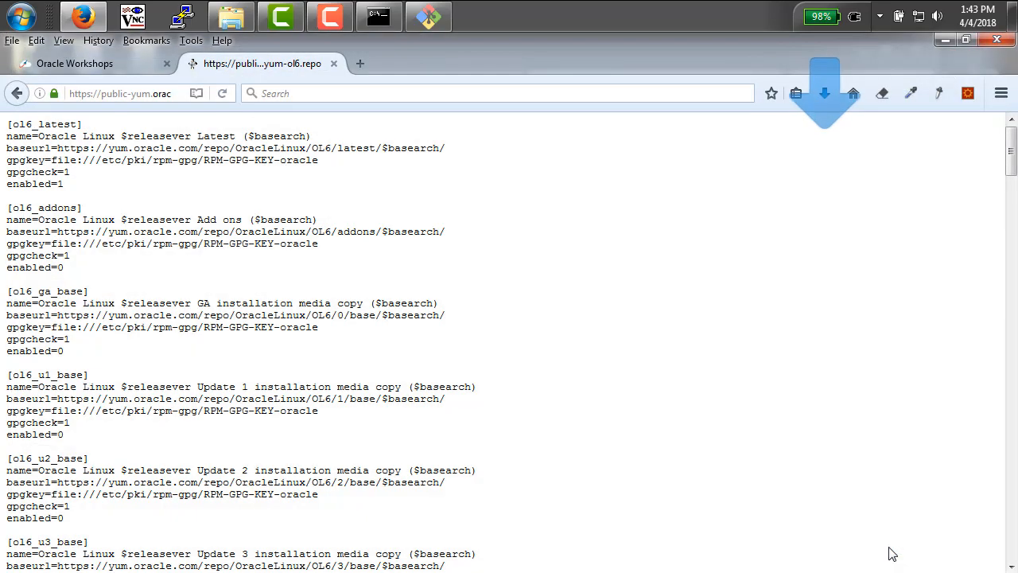
Step: Return to the guide and expand STEP 4: Log into the Cloud Console and Retrieve Account Information to read its env-vars.bat instruction
click(136, 64)
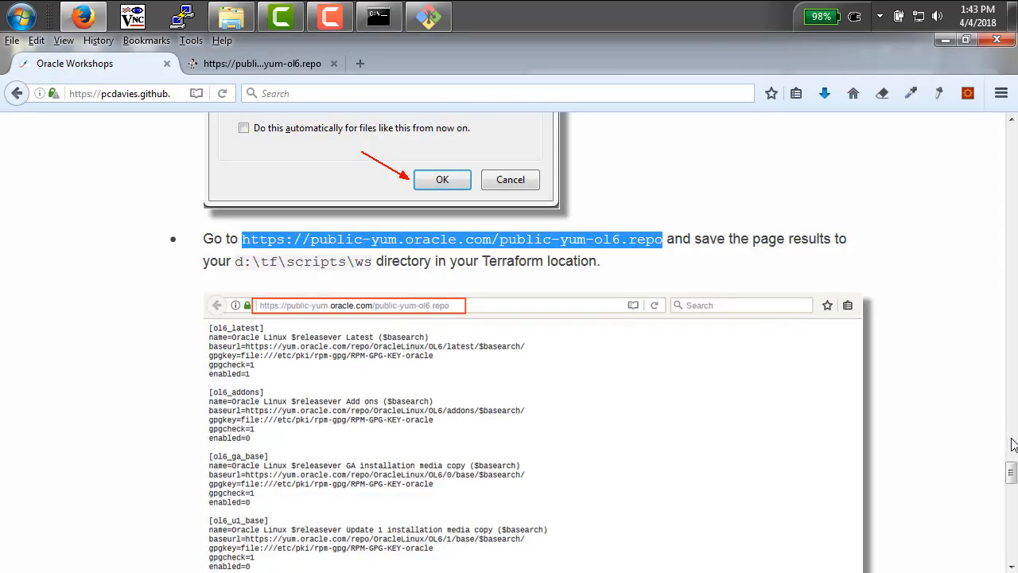
drag(1013, 481, 1011, 561)
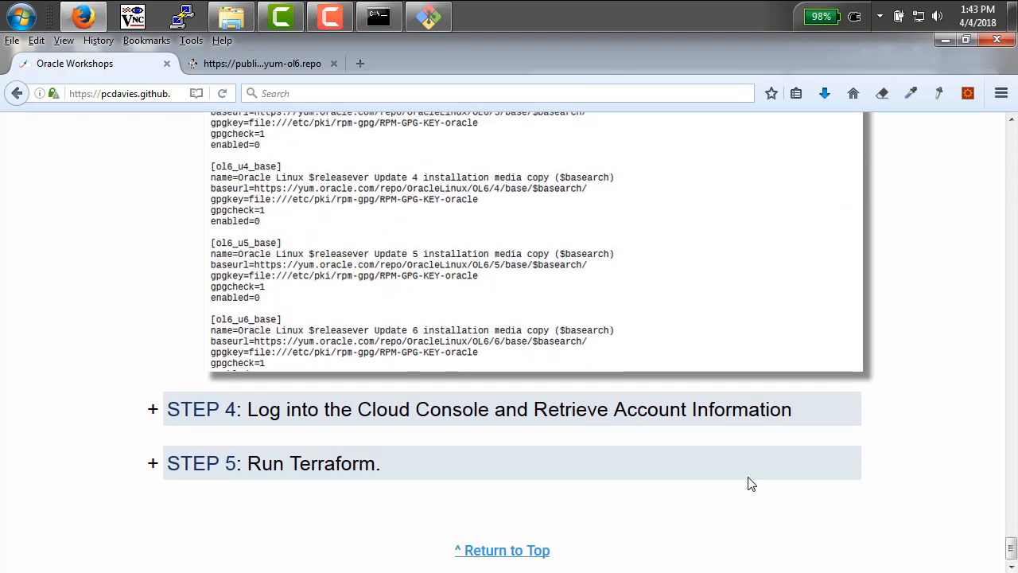
click(706, 412)
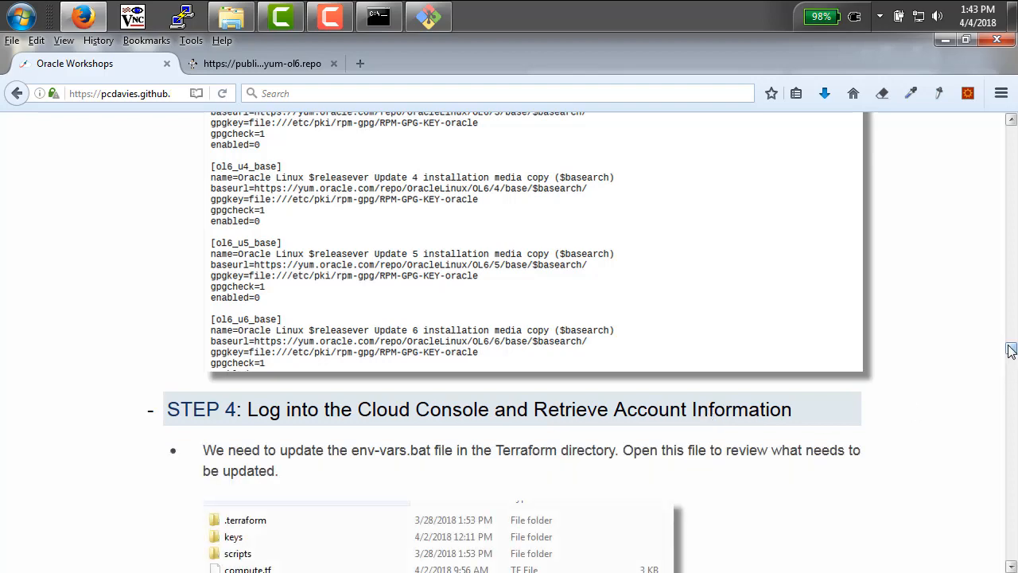
scroll(1011, 351, down, 5)
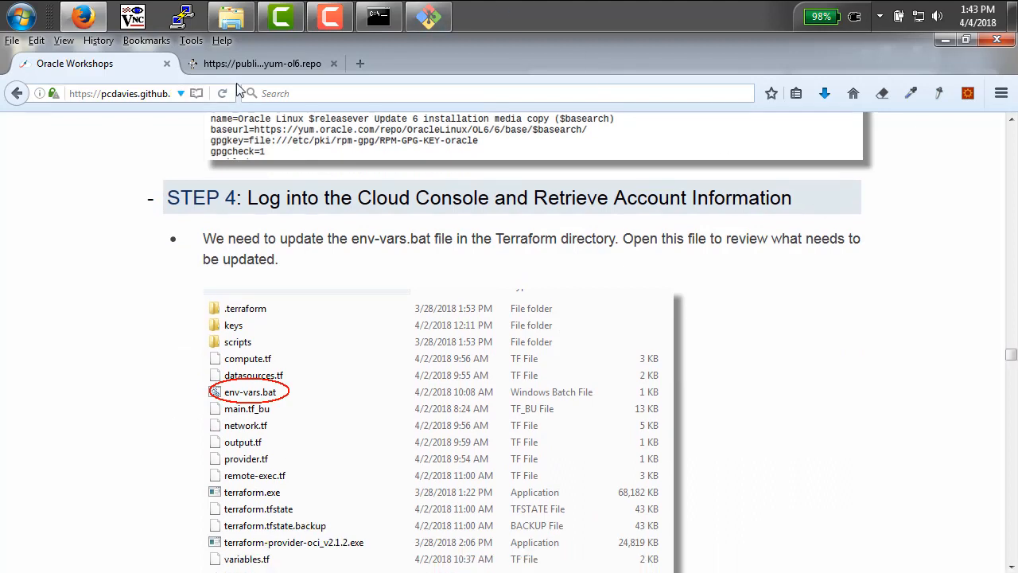
Step: Open cloud.oracle.com in the browser tab holding the public-yum-ol6.repo page
click(315, 65)
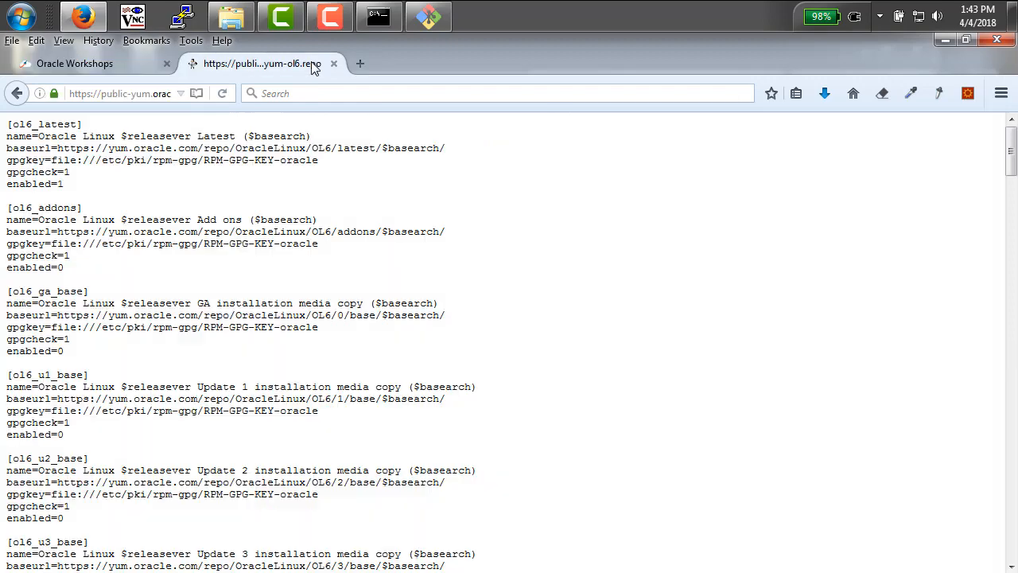
click(160, 91)
text(cloud.oracle.com/)
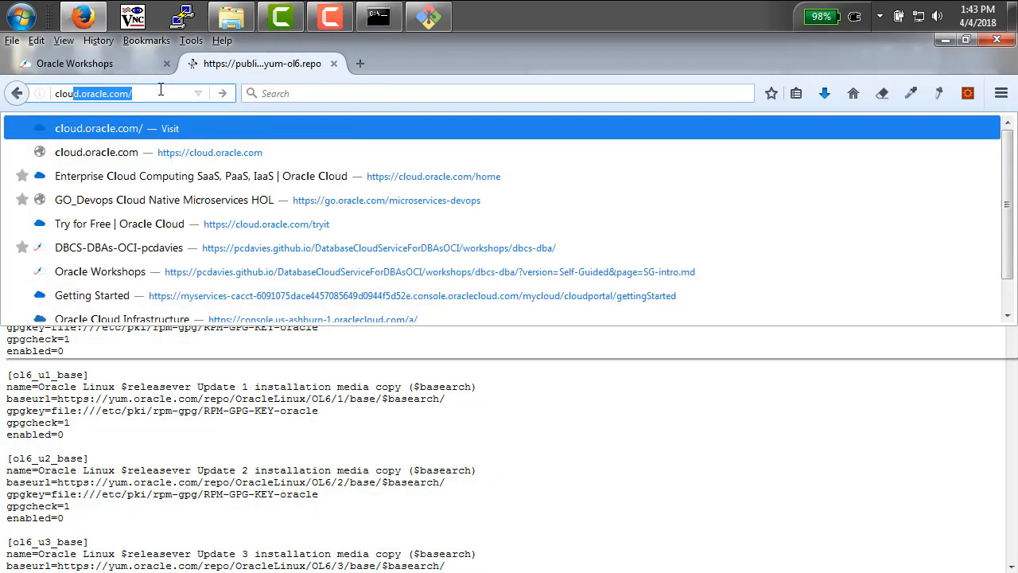
key(Return)
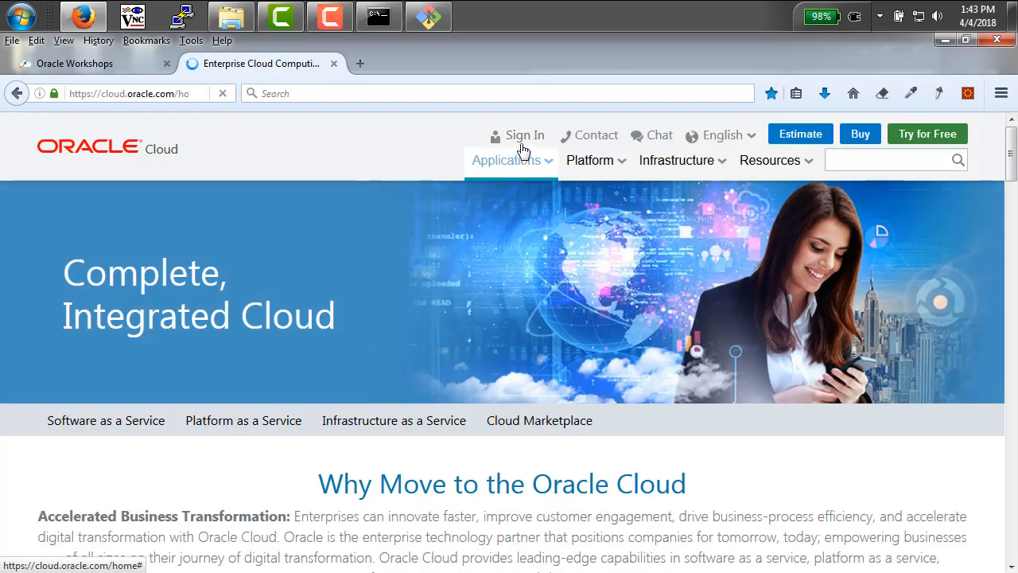
Step: Open the Oracle Cloud sign-in page, enter the cloud account name for the Identity Cloud Service account and proceed to My Services
click(522, 141)
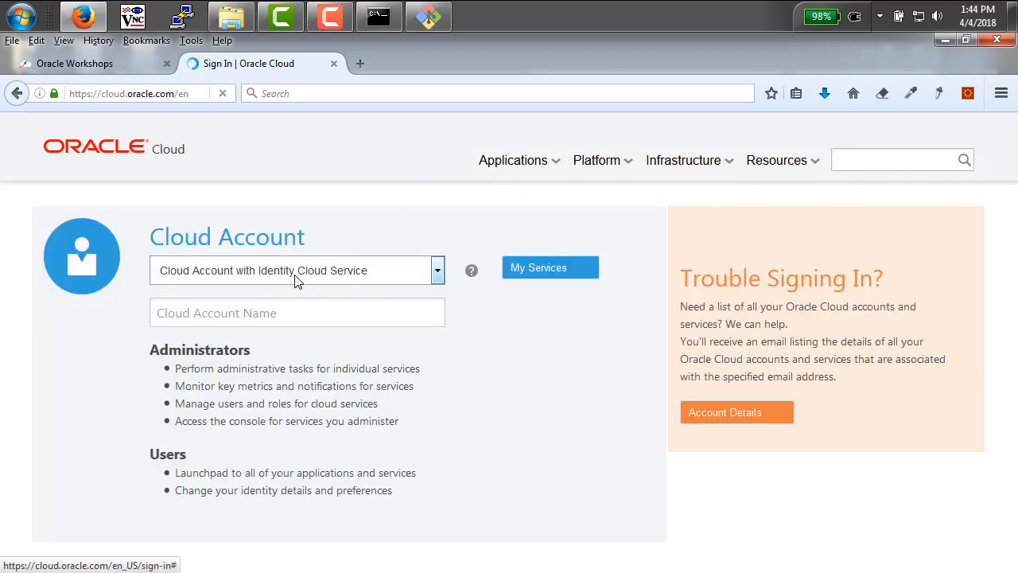
click(293, 312)
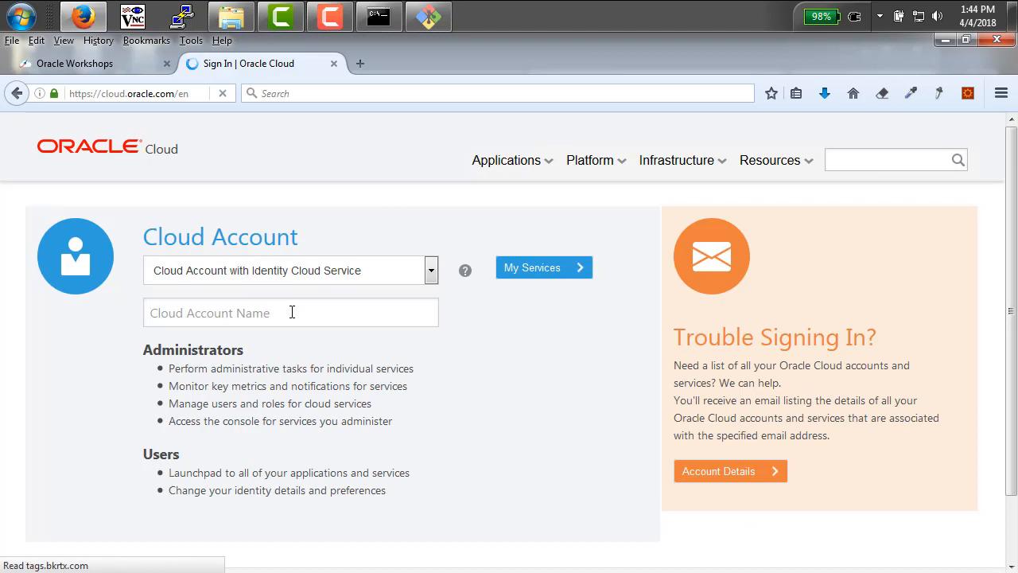
text(g)
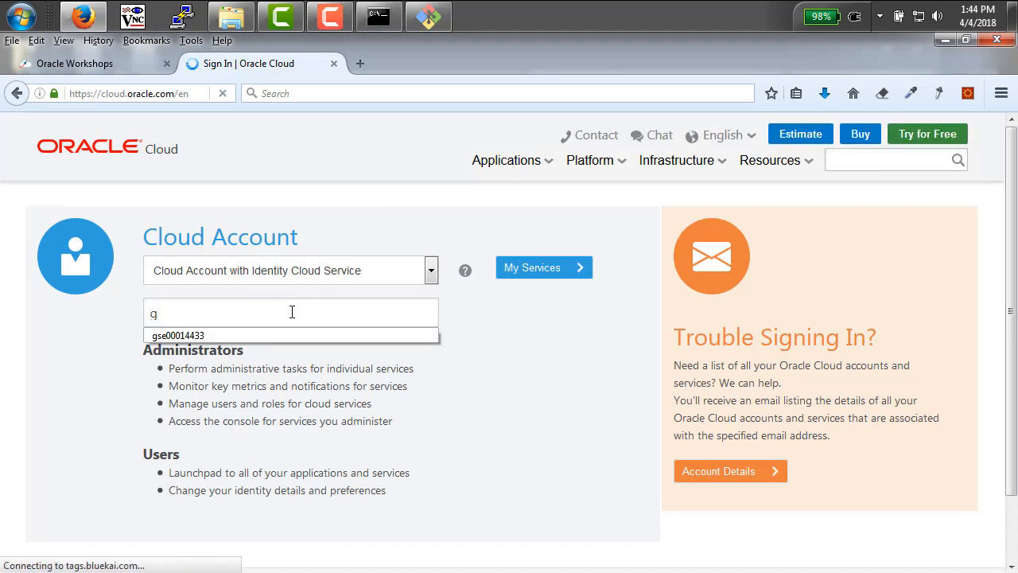
click(506, 346)
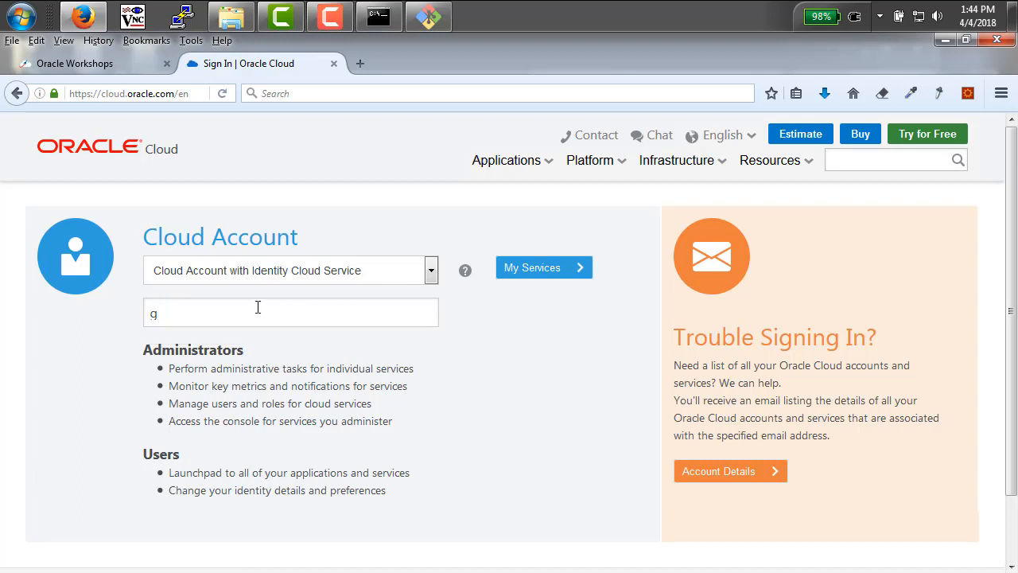
key(BackSpace)
key(BackSpace)
text(g)
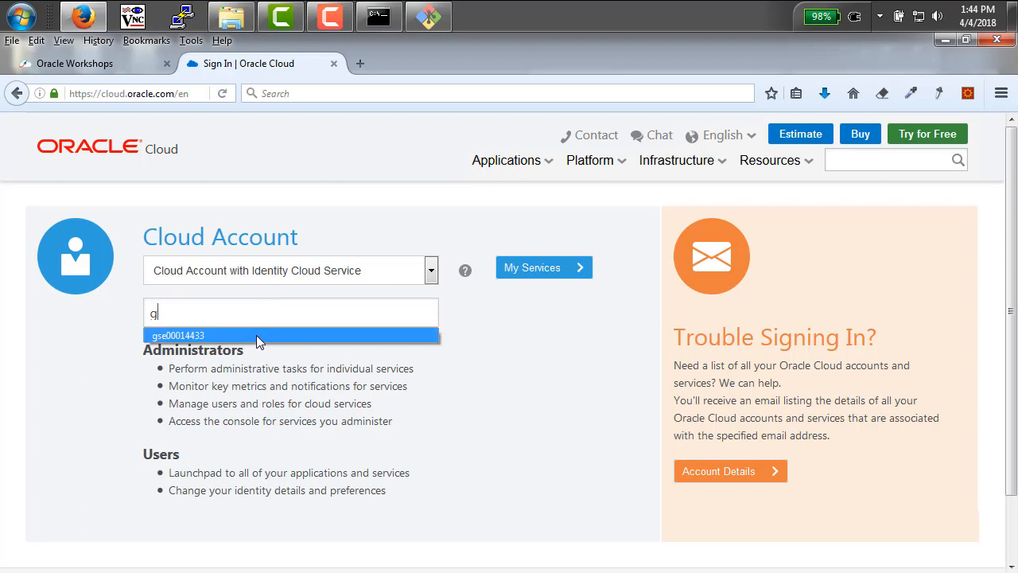
click(256, 335)
click(547, 272)
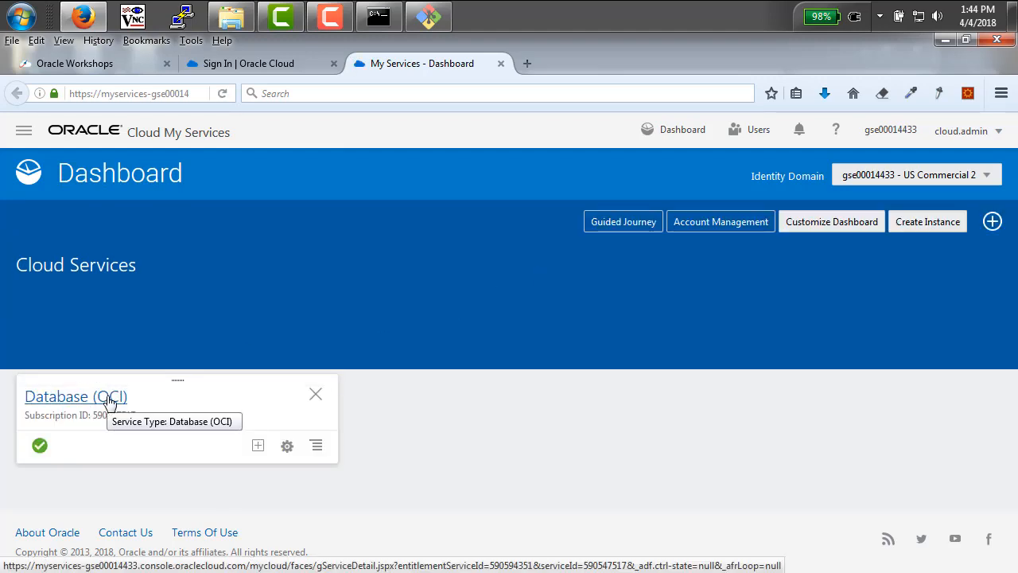
Step: Open the Database (OCI) service details from the dashboard and launch its service console
click(110, 400)
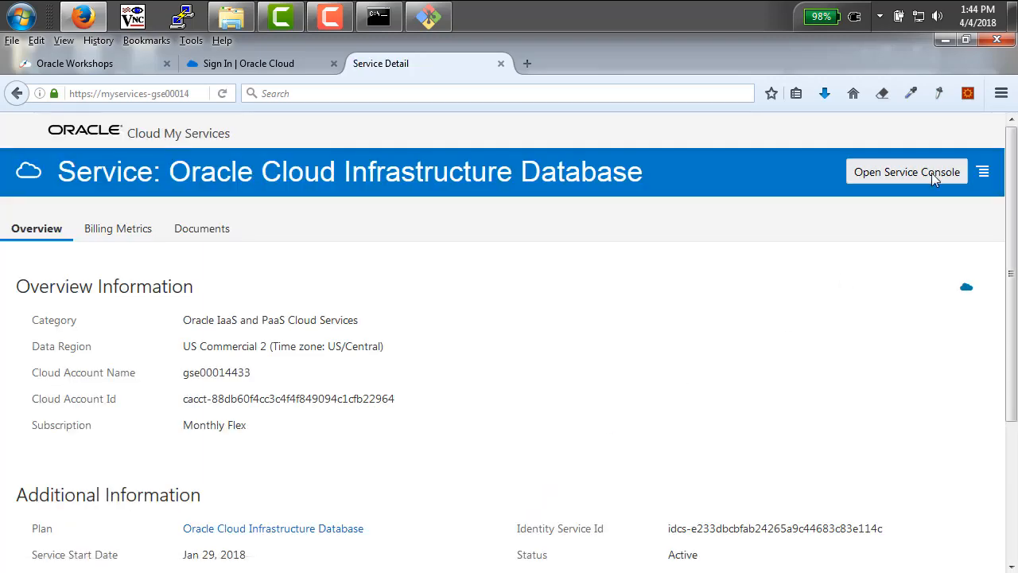
click(915, 180)
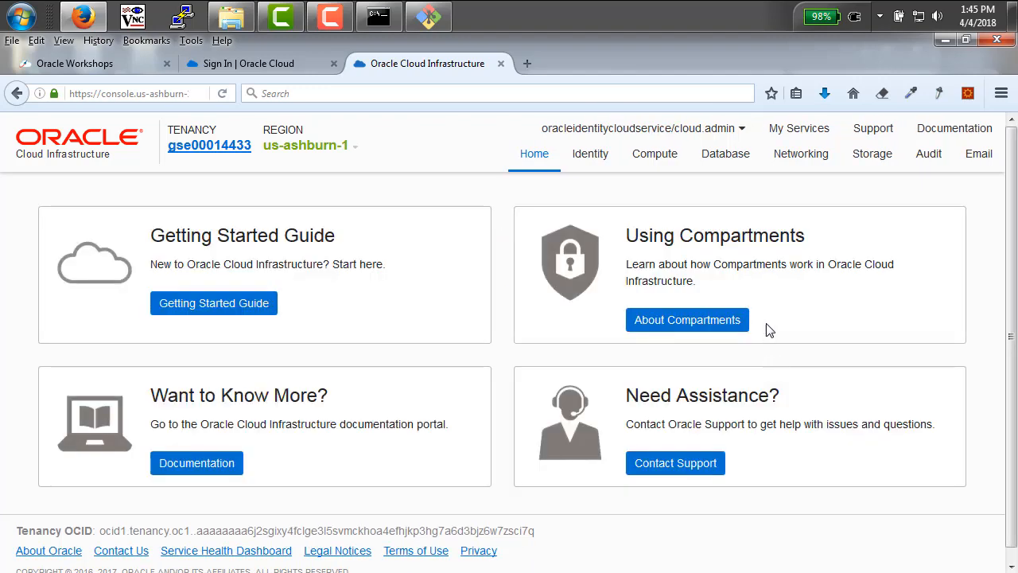
mouse_move(729, 163)
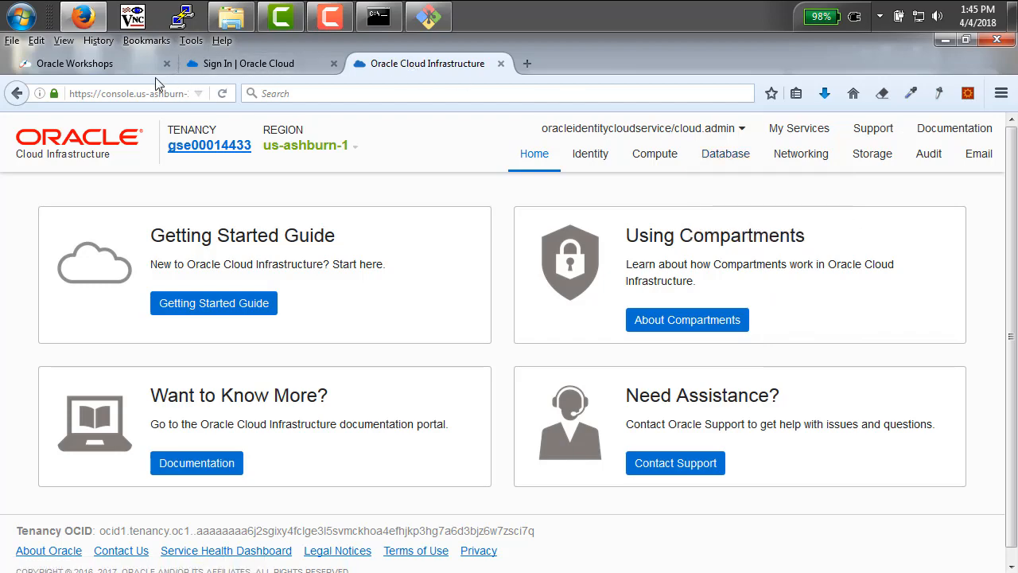
Step: Check the guide's env-vars.bat instruction, and open D:\TF\env-vars.bat in a maximized TextPad window
click(116, 62)
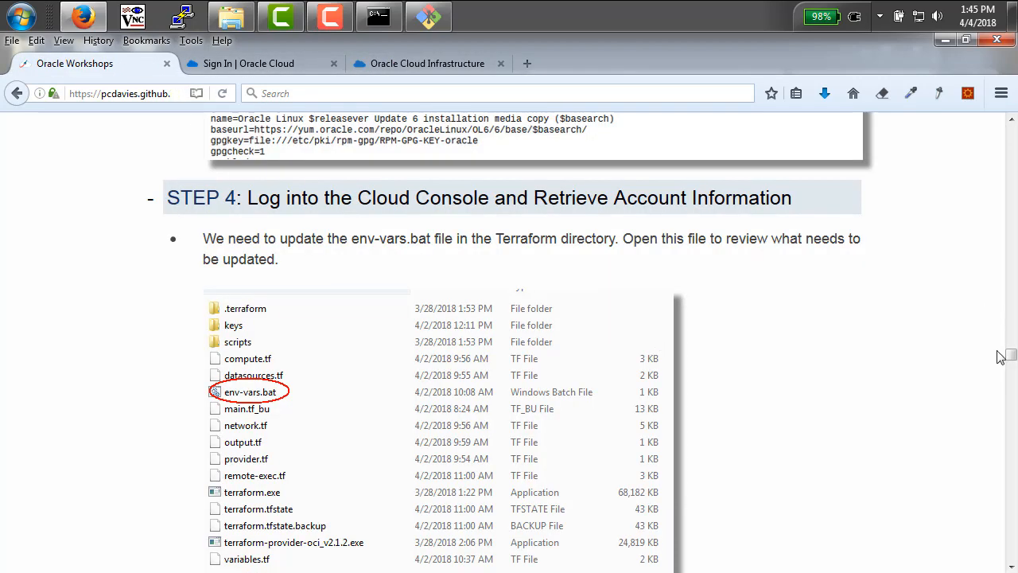
mouse_move(1012, 358)
mouse_down()
mouse_move(1012, 377)
mouse_move(1012, 359)
mouse_up()
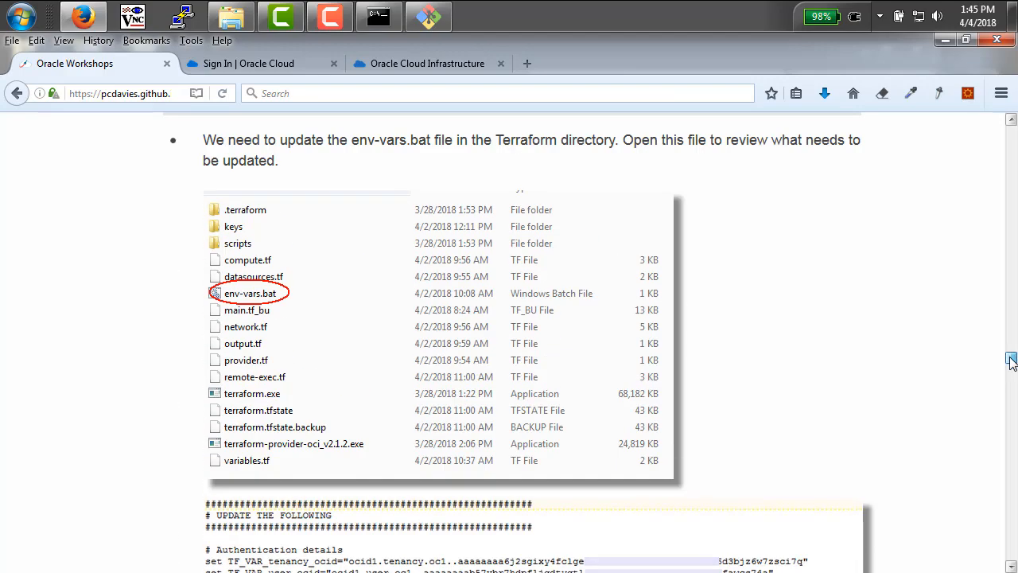
drag(1011, 358, 1010, 359)
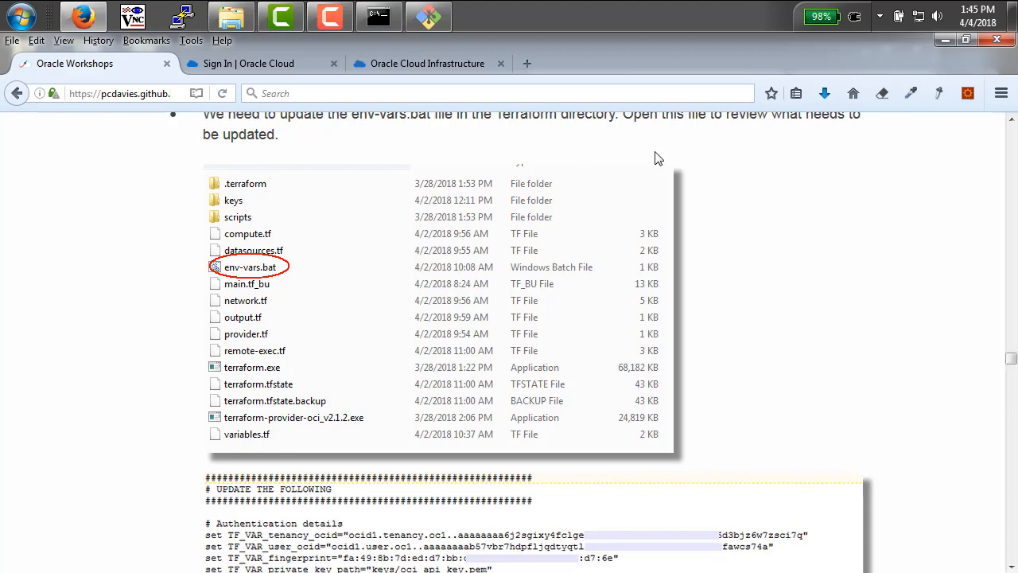
mouse_move(242, 25)
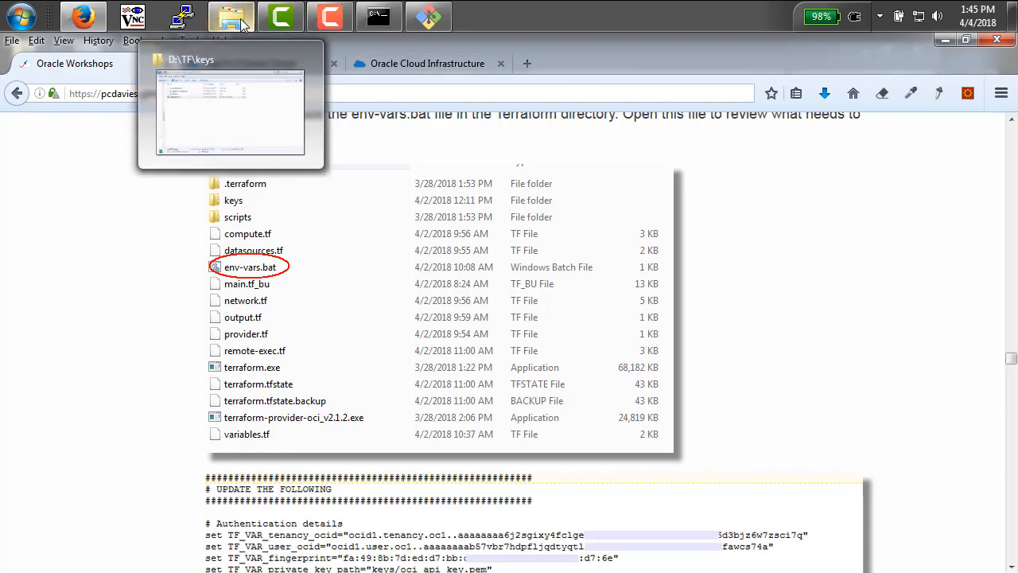
click(229, 94)
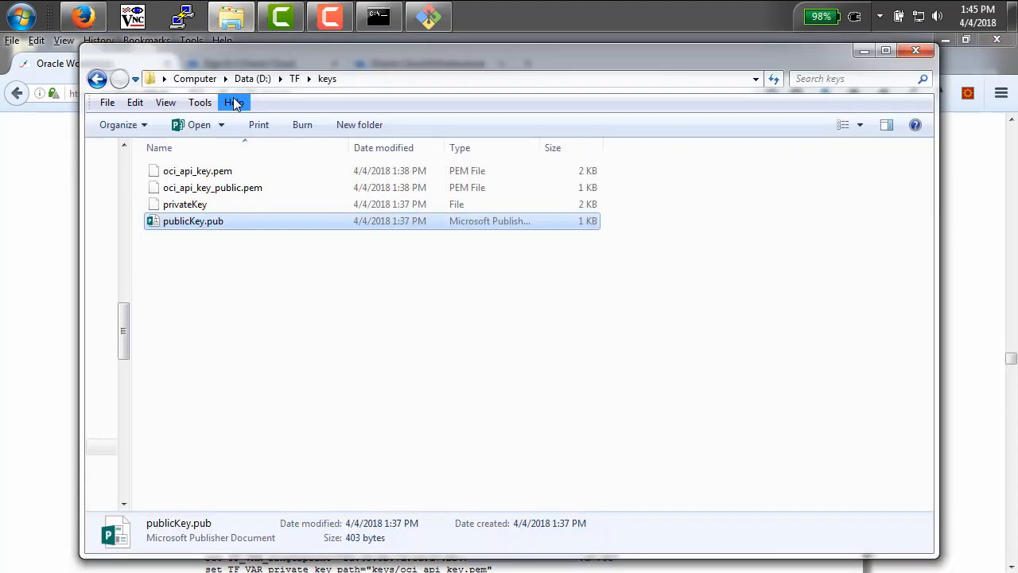
click(294, 78)
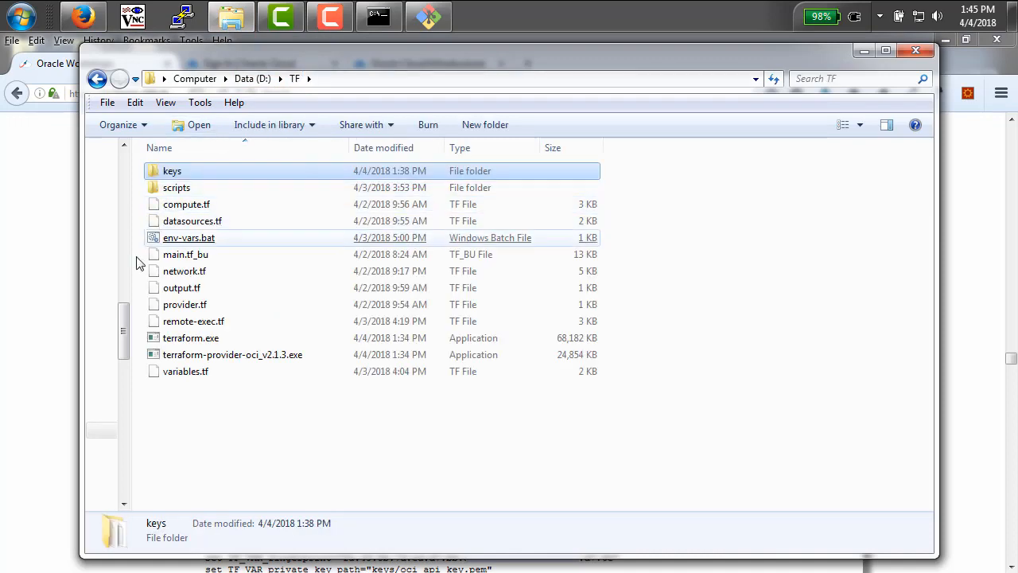
right_click(191, 240)
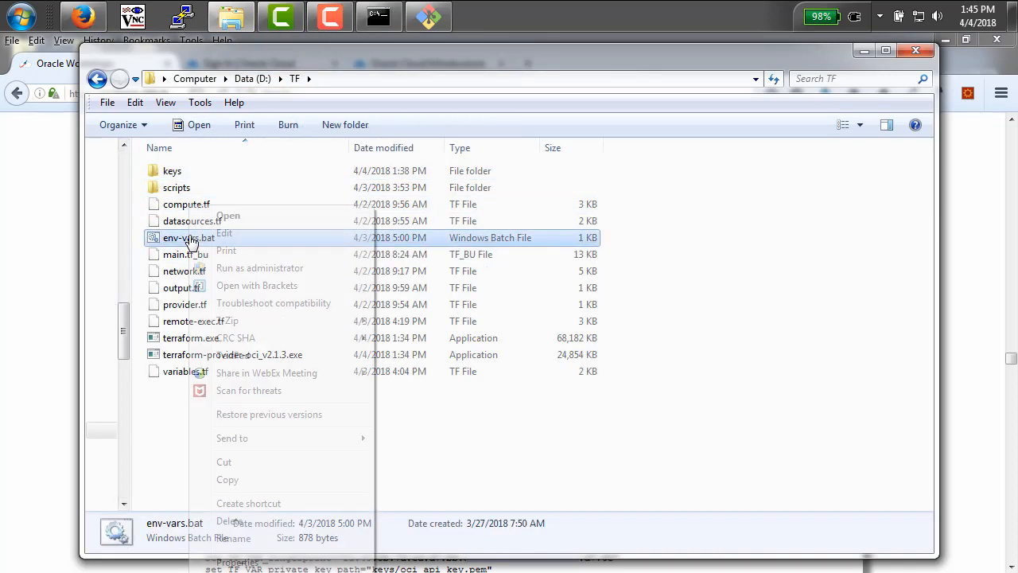
click(223, 358)
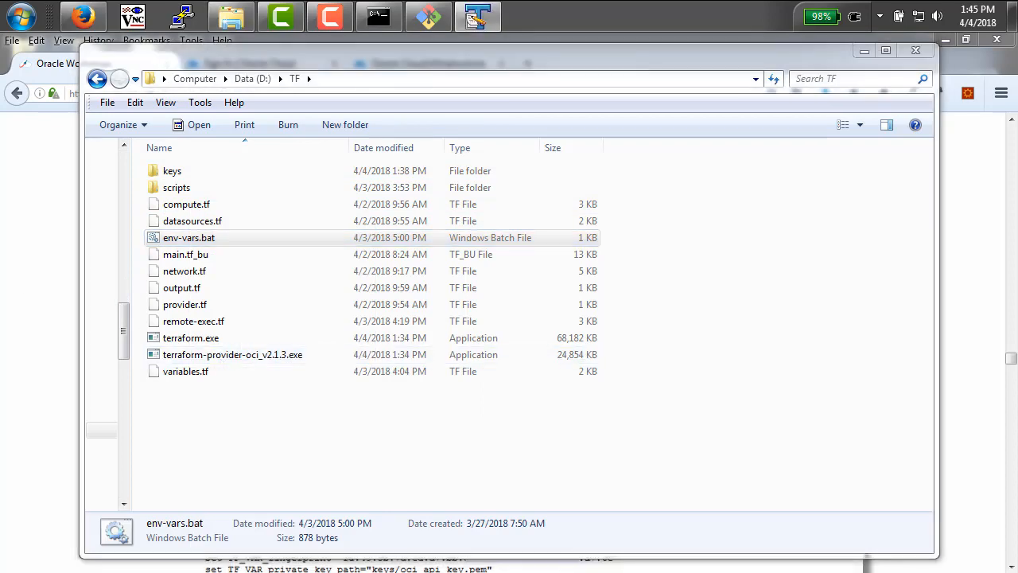
drag(0, 104, 477, 146)
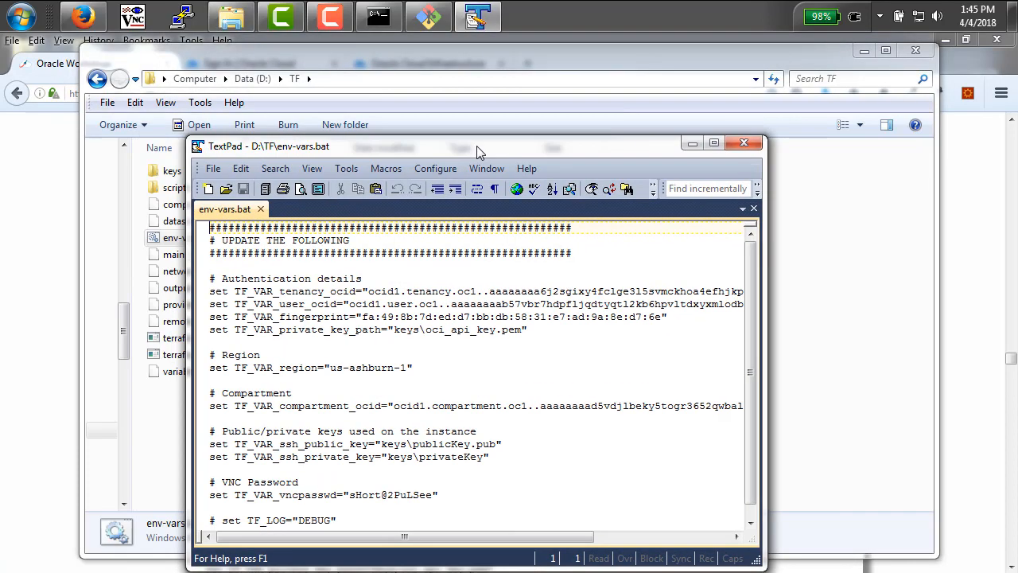
click(713, 142)
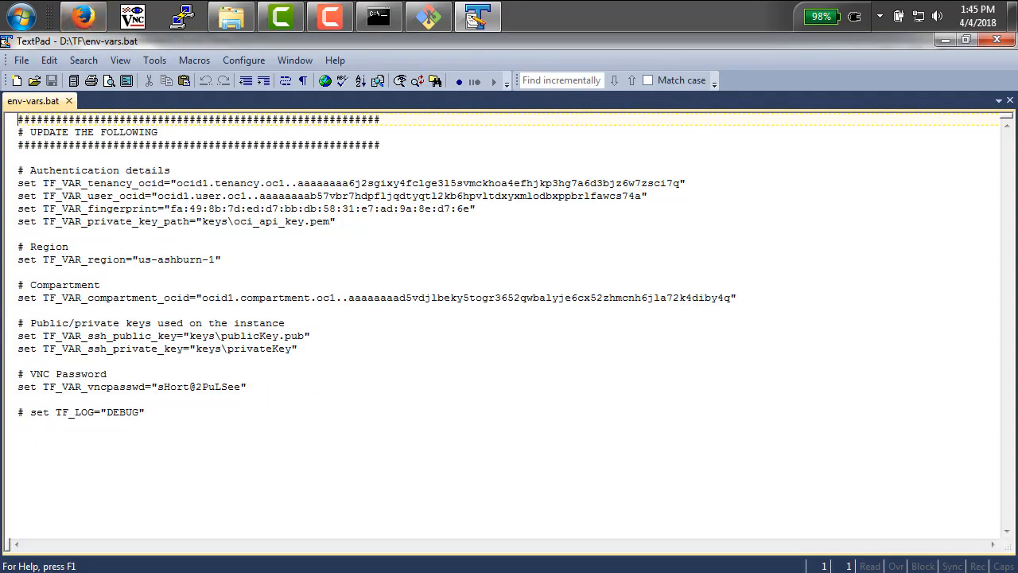
Step: Read the guide up to its tenancy_ocid instruction, and reveal and copy the OCID from the console's tenancy details
click(84, 16)
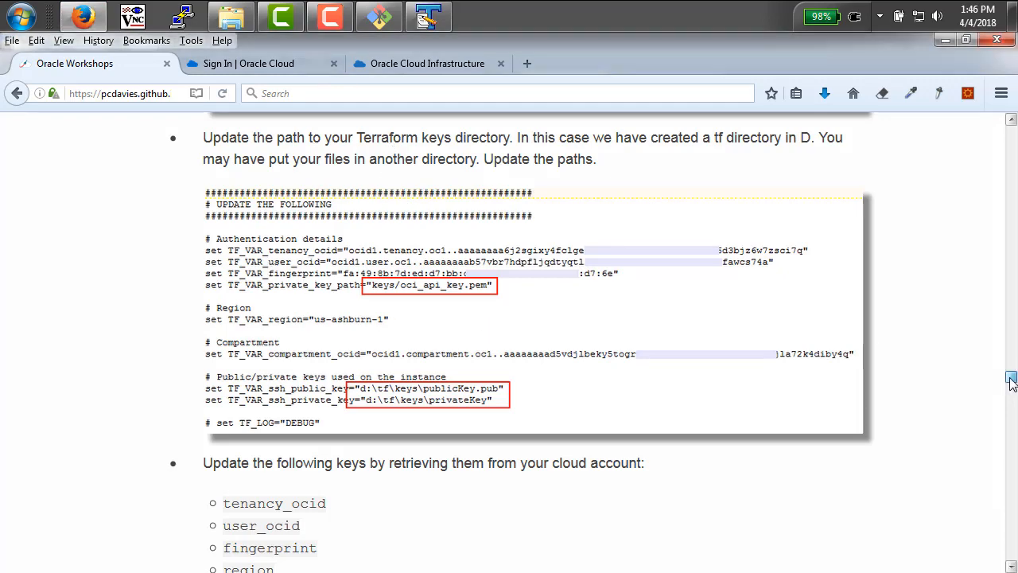
drag(1012, 382, 1012, 408)
scroll(1012, 392, down, 1)
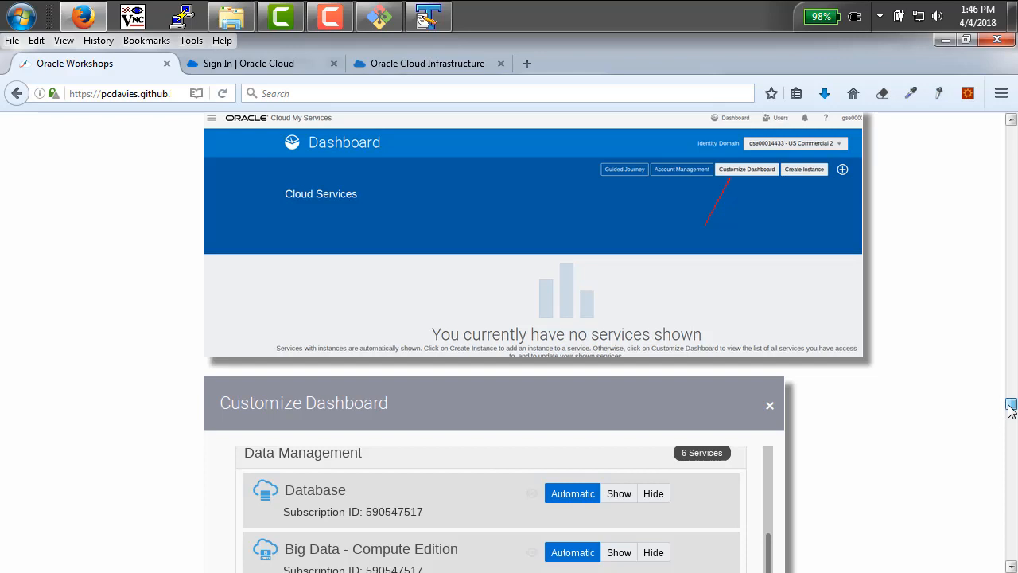
drag(1012, 408, 1012, 414)
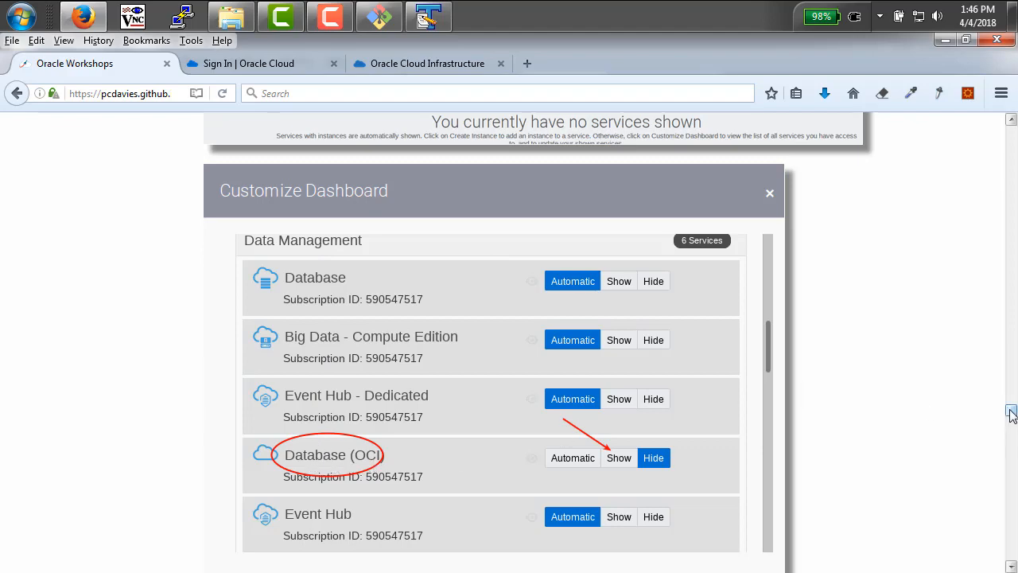
drag(1012, 414, 1012, 446)
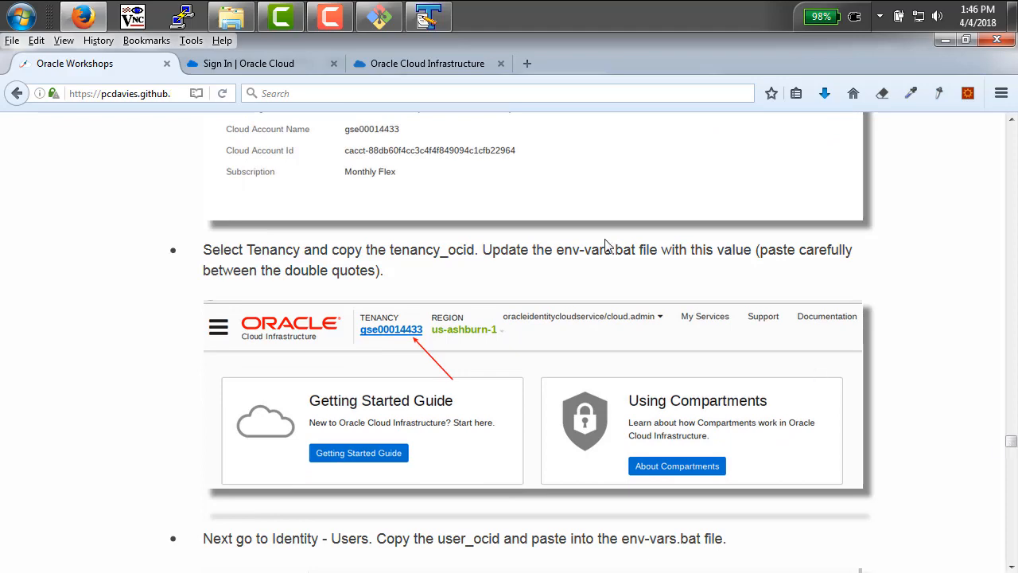
click(439, 70)
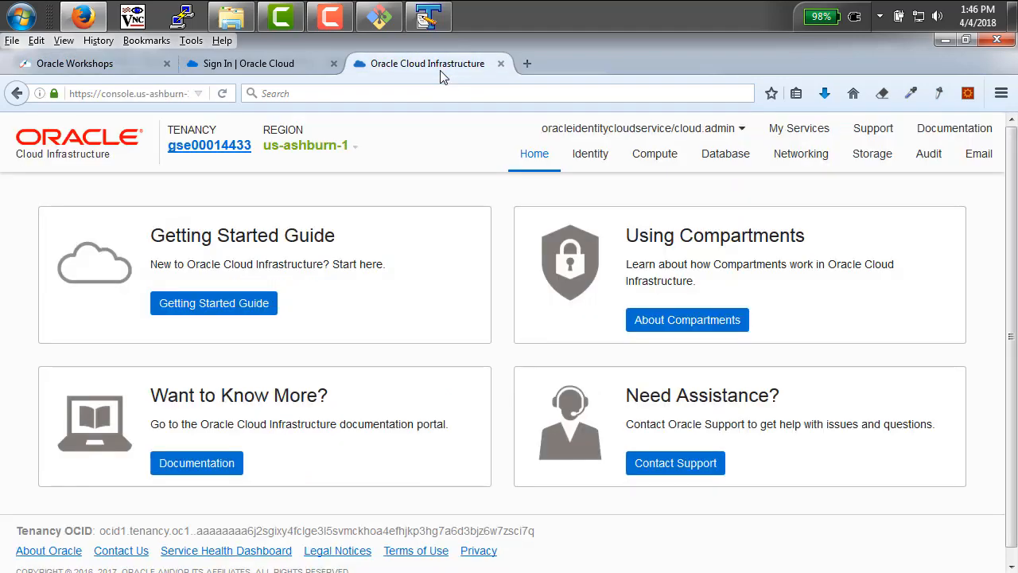
click(214, 147)
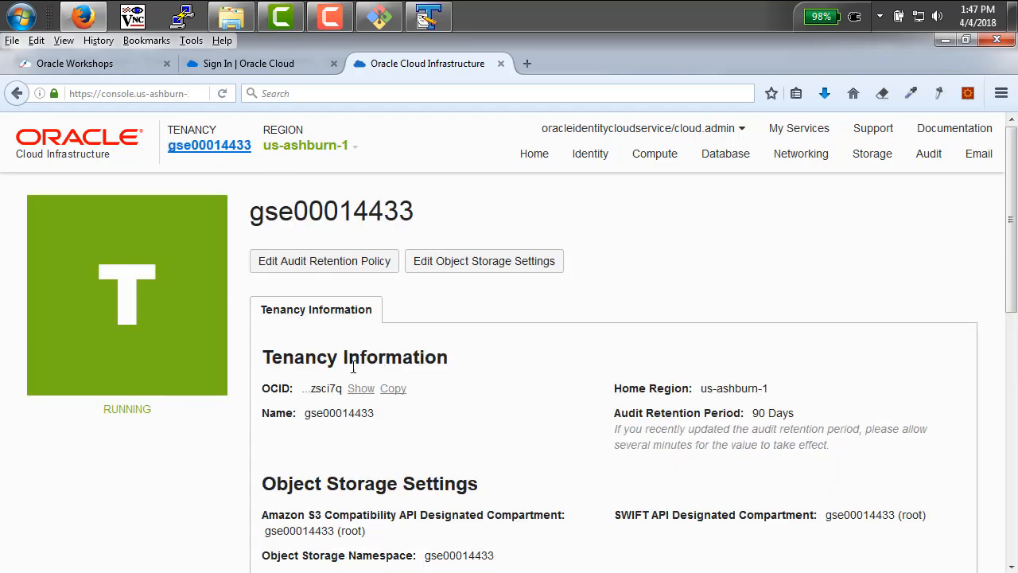
click(359, 389)
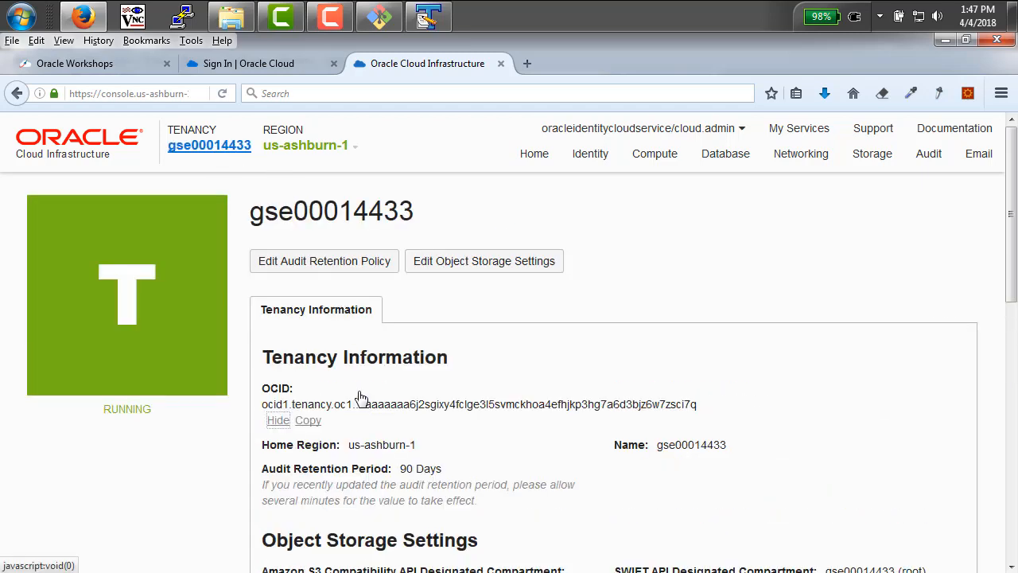
click(308, 421)
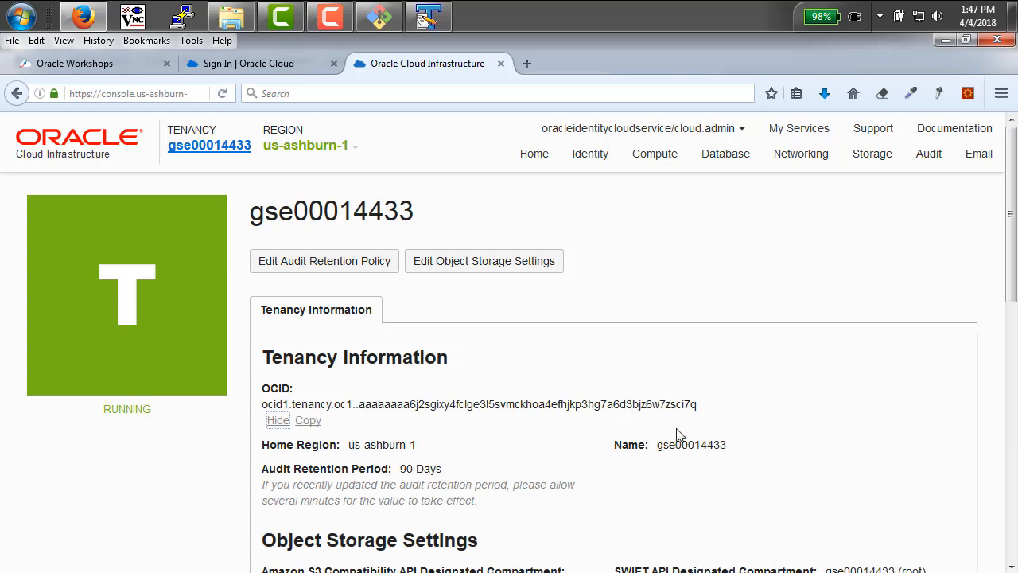
click(310, 421)
Step: Check the TF_VAR_tenancy_ocid value between the double quotes in env-vars.bat against the copied tenancy OCID
click(426, 16)
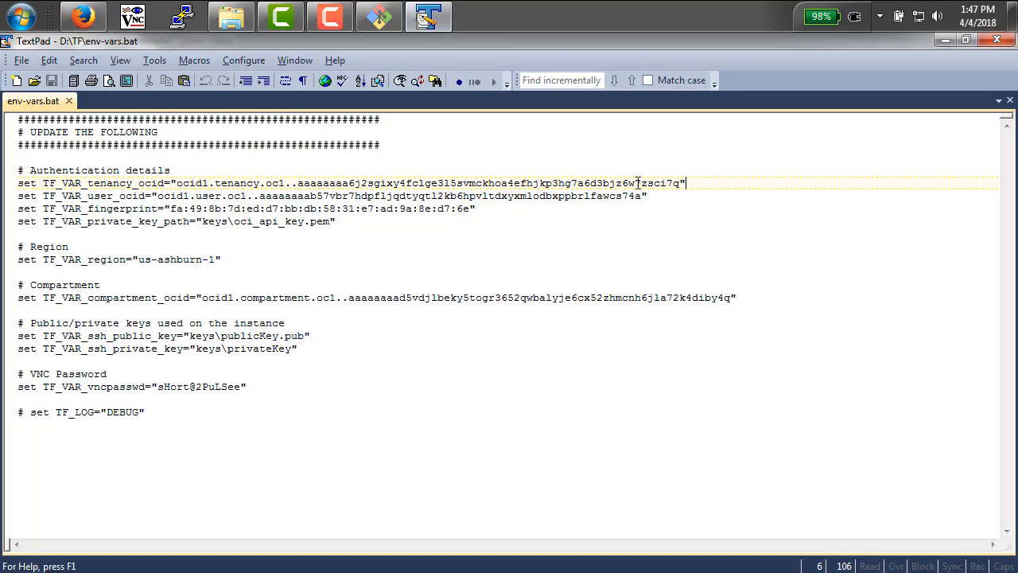
drag(648, 183, 680, 183)
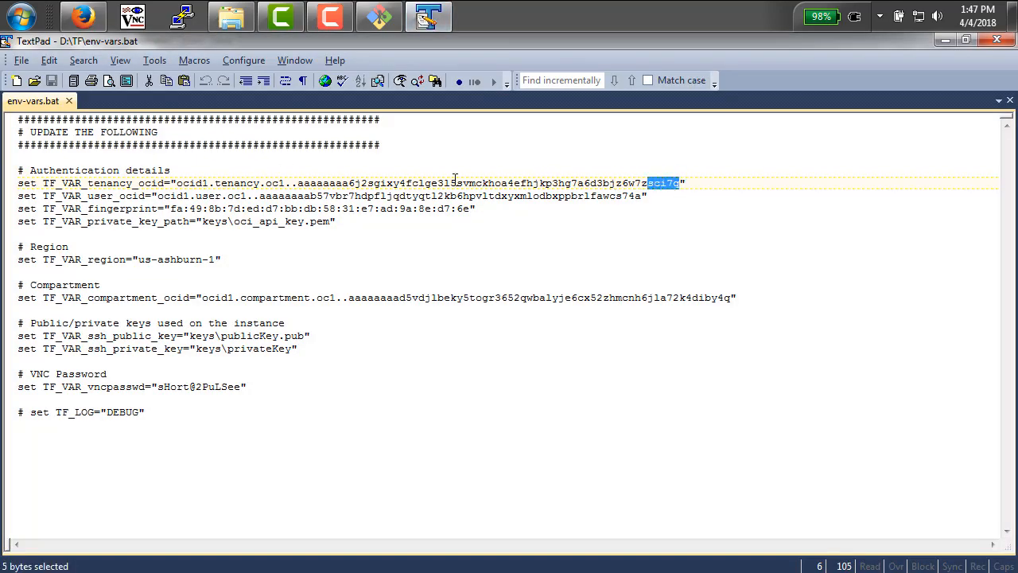
click(188, 183)
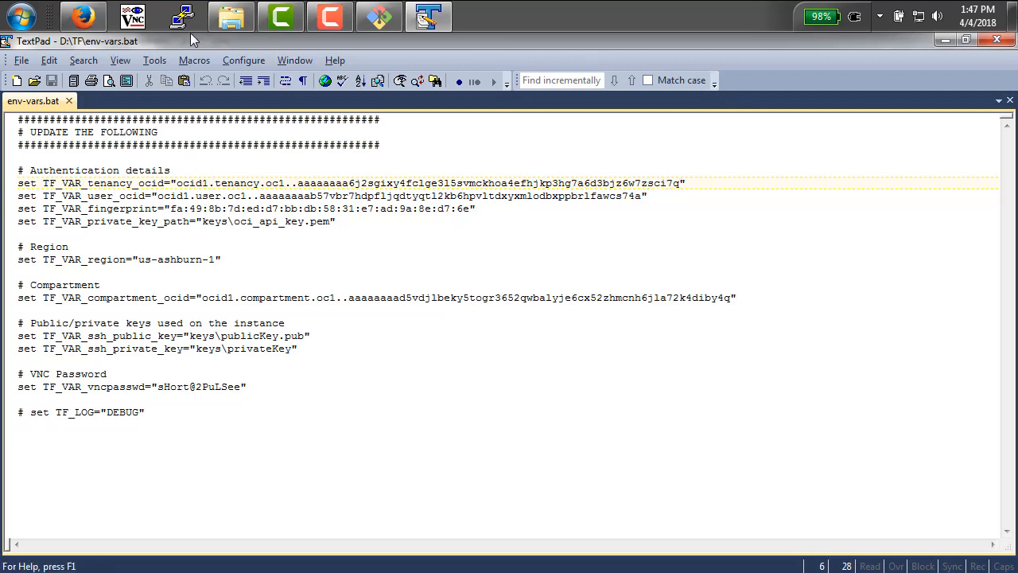
Step: Read the guide's user_ocid instruction, and open the Users page under Identity in the cloud console
click(84, 16)
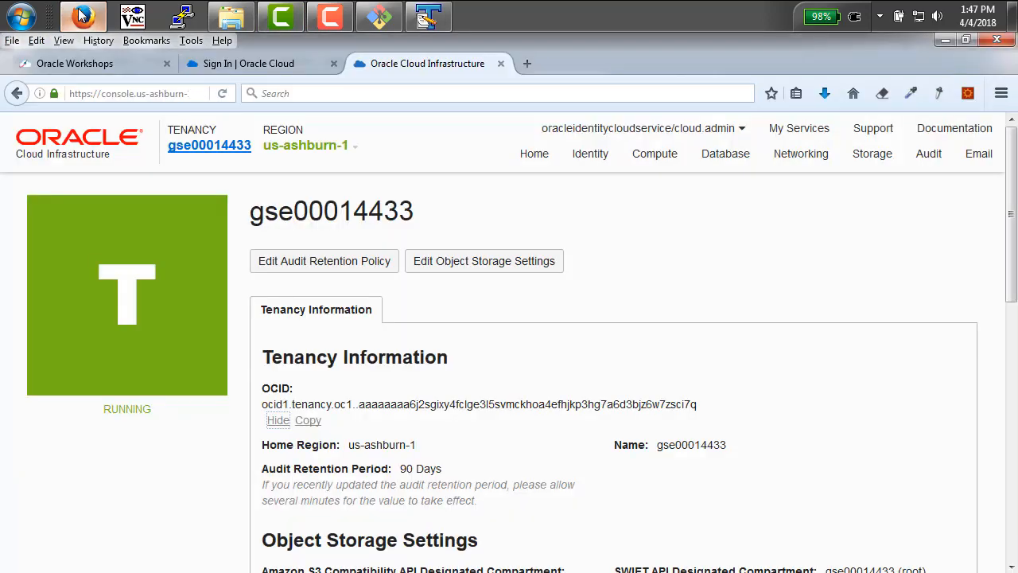
click(148, 63)
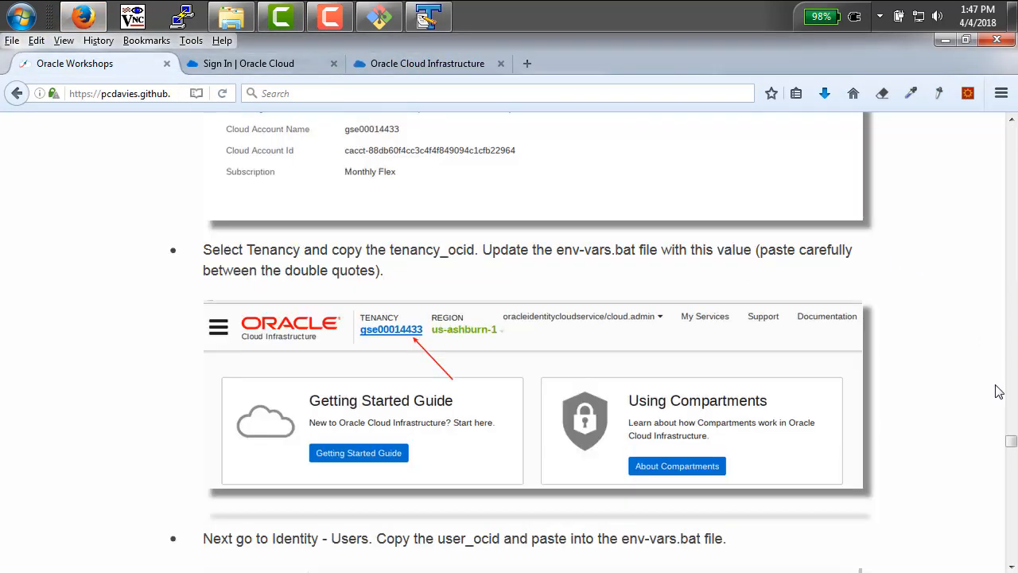
scroll(1012, 444, down, 5)
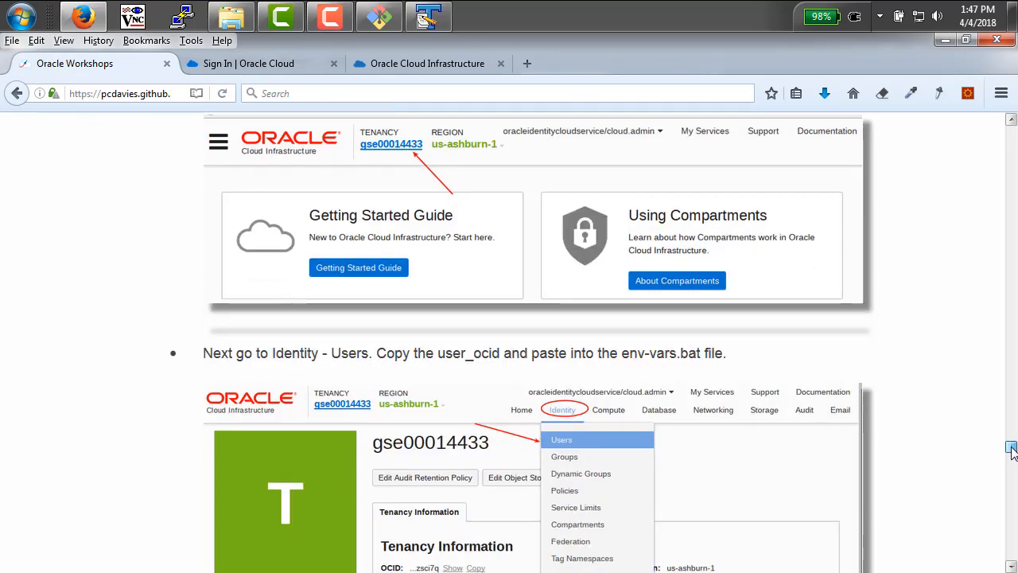
click(467, 67)
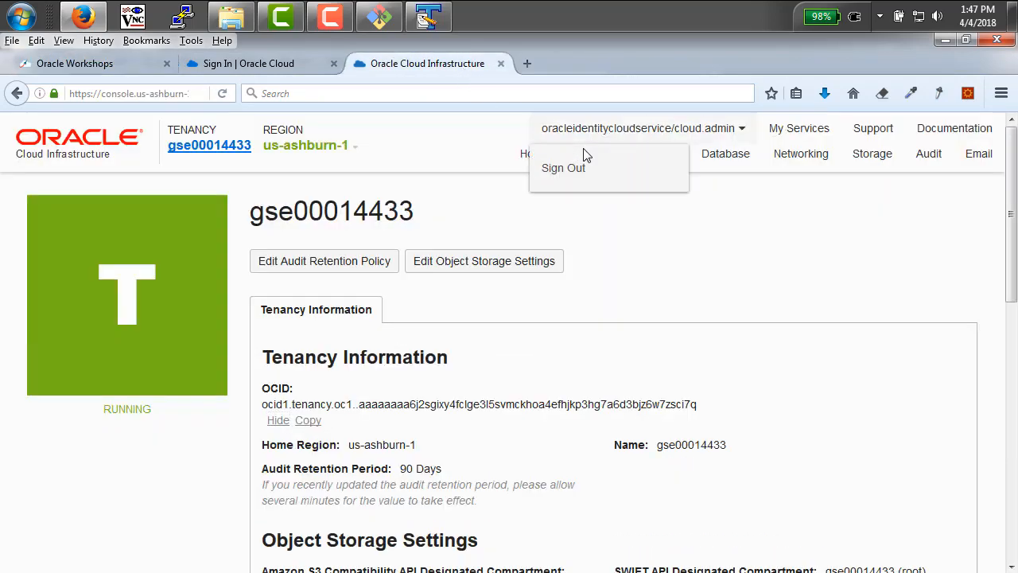
mouse_move(575, 154)
click(589, 197)
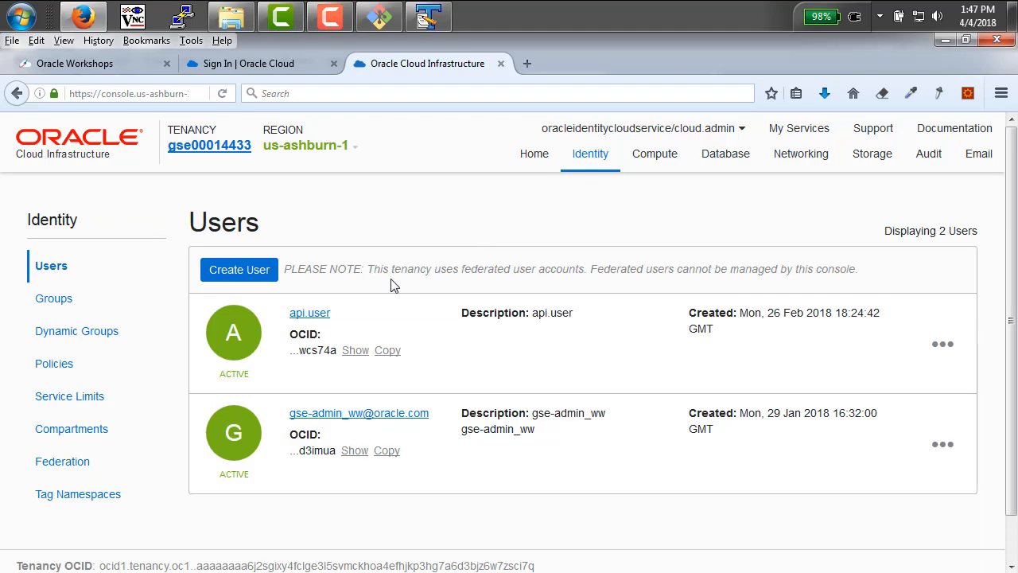
Step: Reveal the api.user OCID in the console, and check the user_ocid and region values in env-vars.bat against the console
click(354, 352)
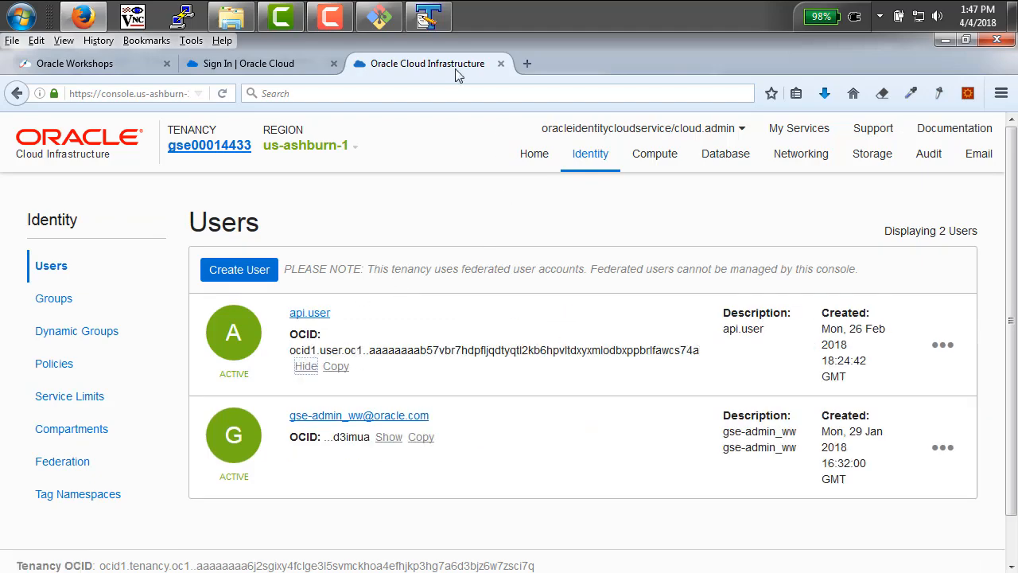
click(438, 26)
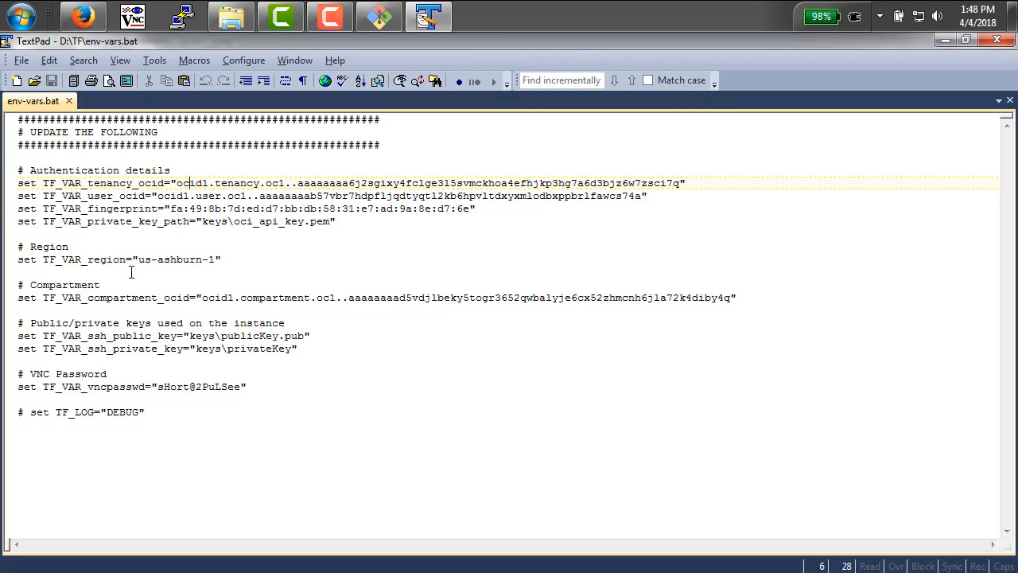
click(164, 261)
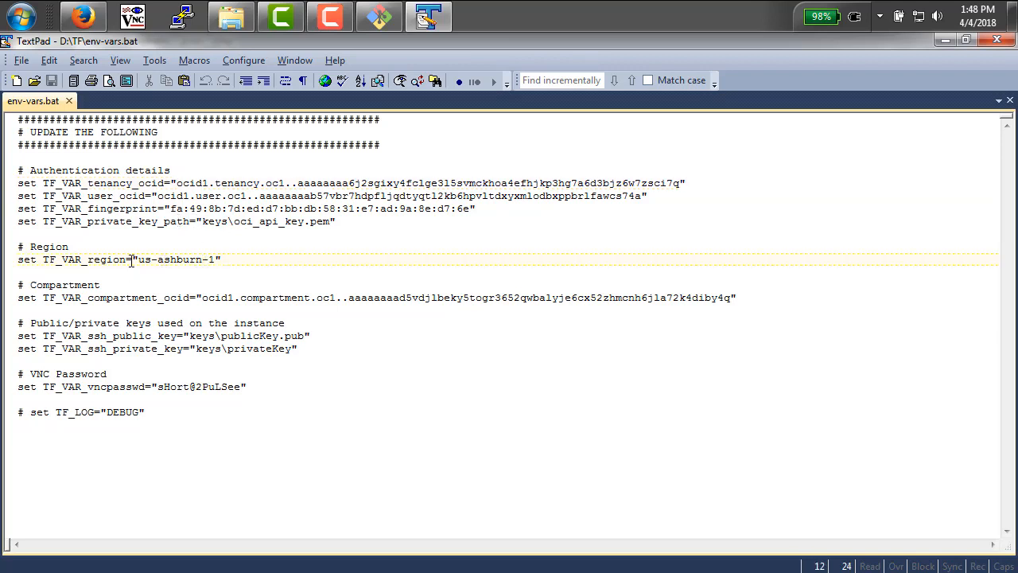
Step: Return to the cloud console and open the api.user details at its API Keys section
click(83, 17)
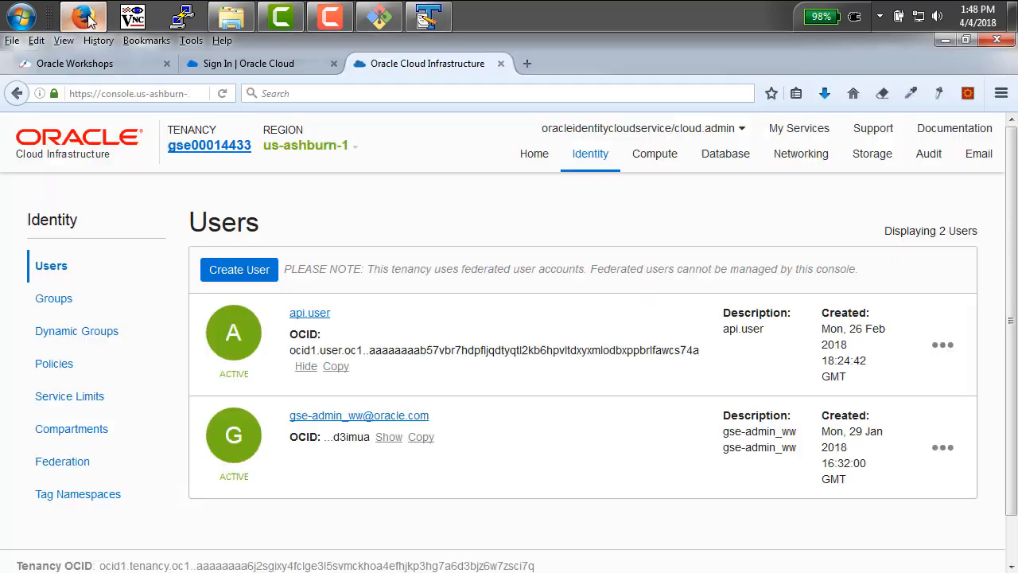
click(319, 315)
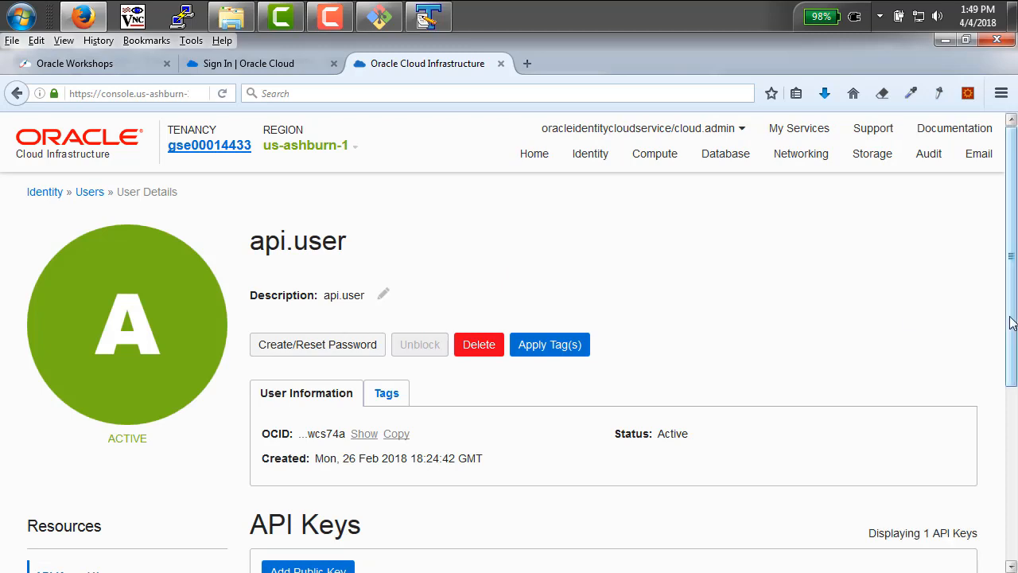
drag(1004, 323, 995, 416)
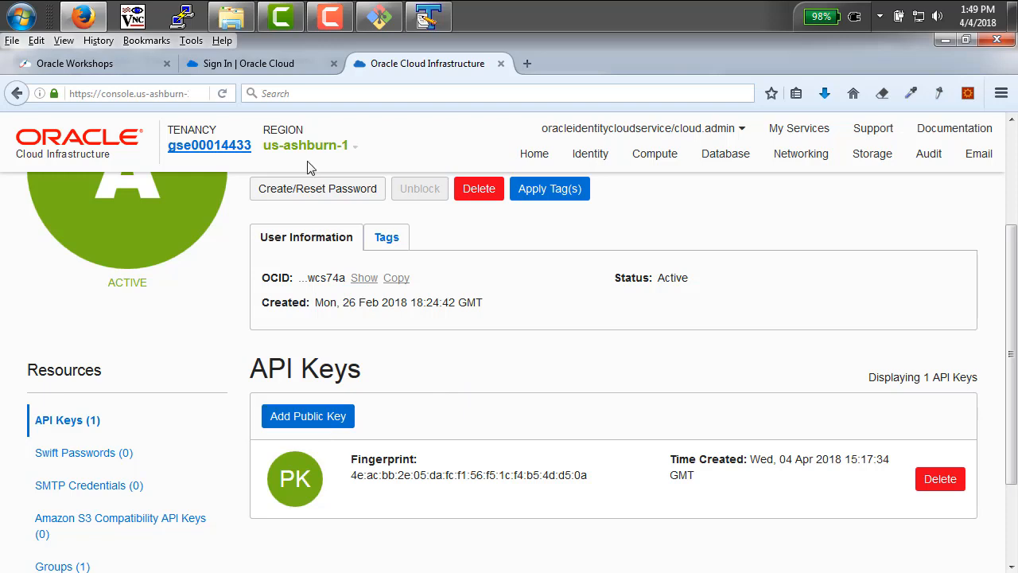
Step: Open the keys folder in D:\TF and select oci_api_key_public.pem
mouse_move(237, 24)
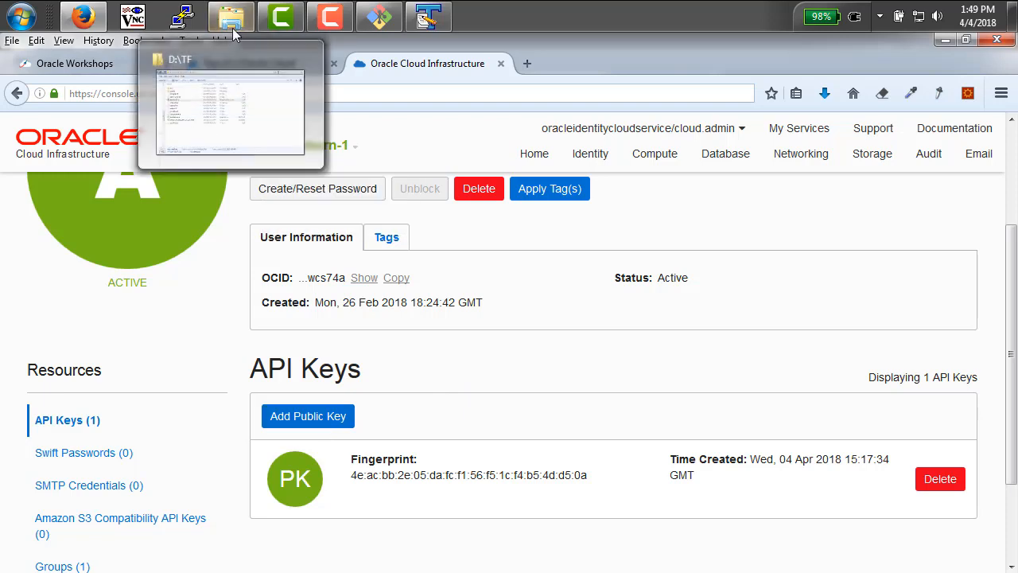
click(274, 112)
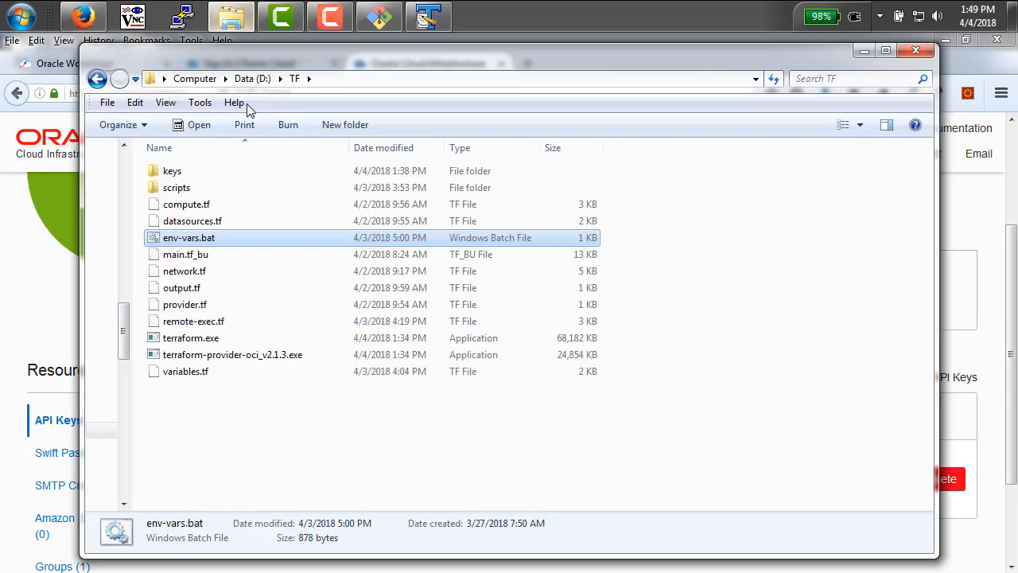
double_click(171, 170)
click(169, 175)
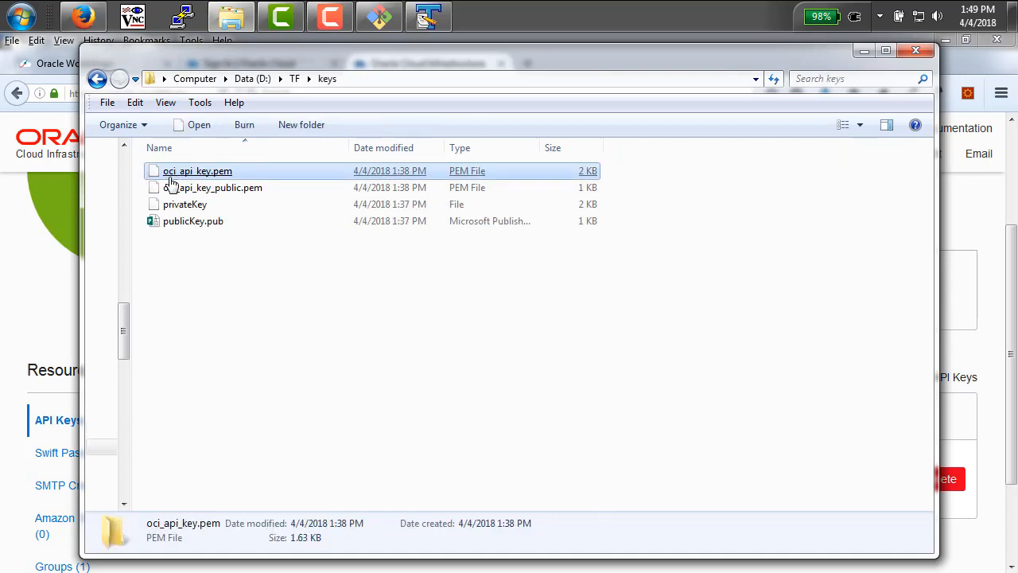
click(217, 194)
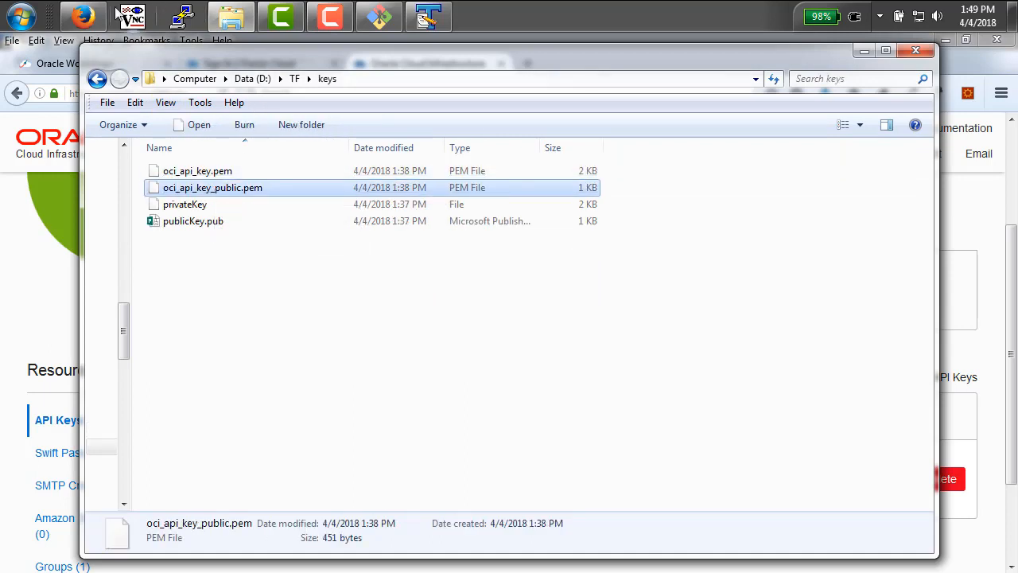
Step: Start adding a public key for api.user, and copy the full contents of oci_api_key_public.pem using TextPad
click(87, 16)
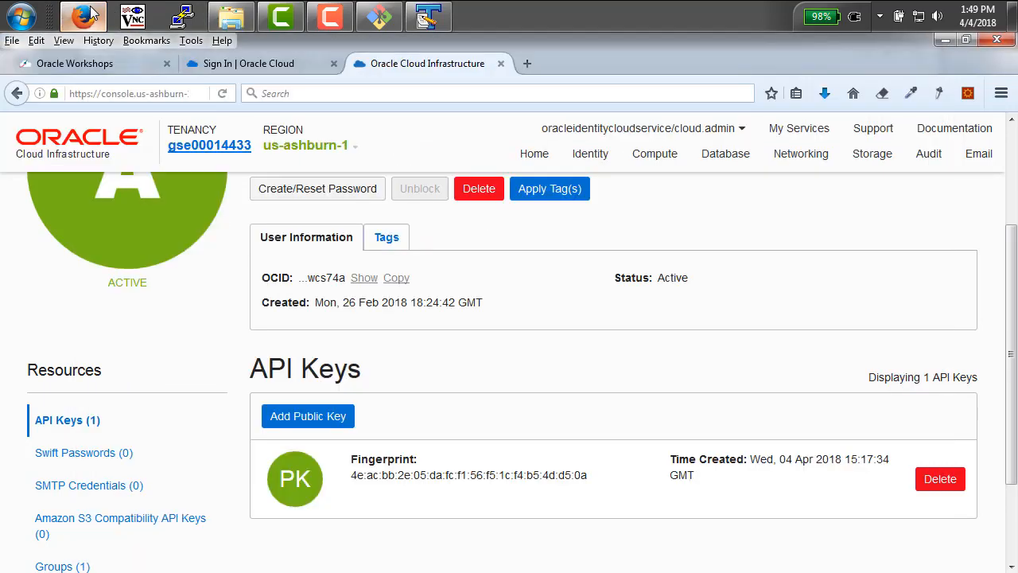
click(307, 415)
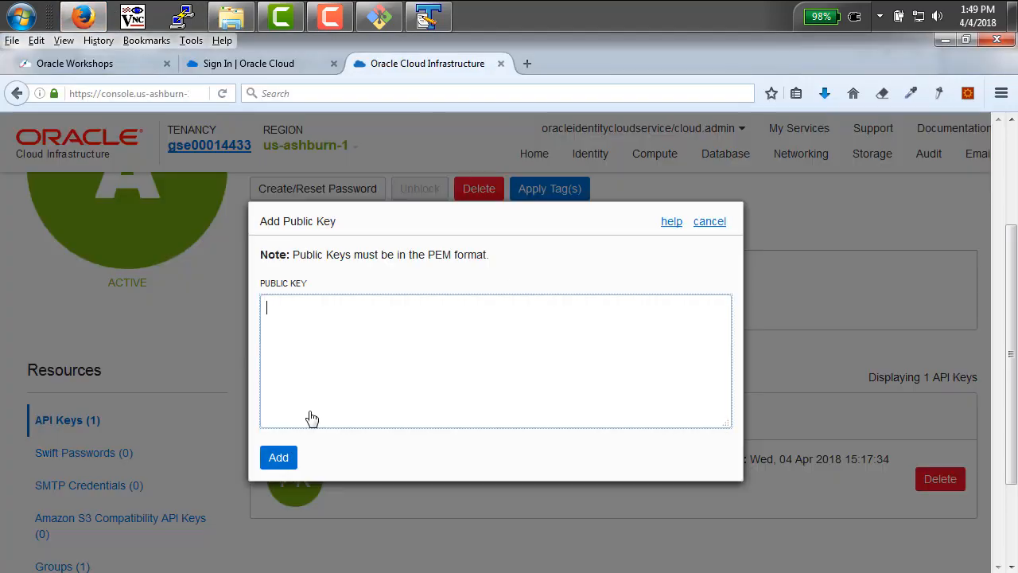
click(428, 16)
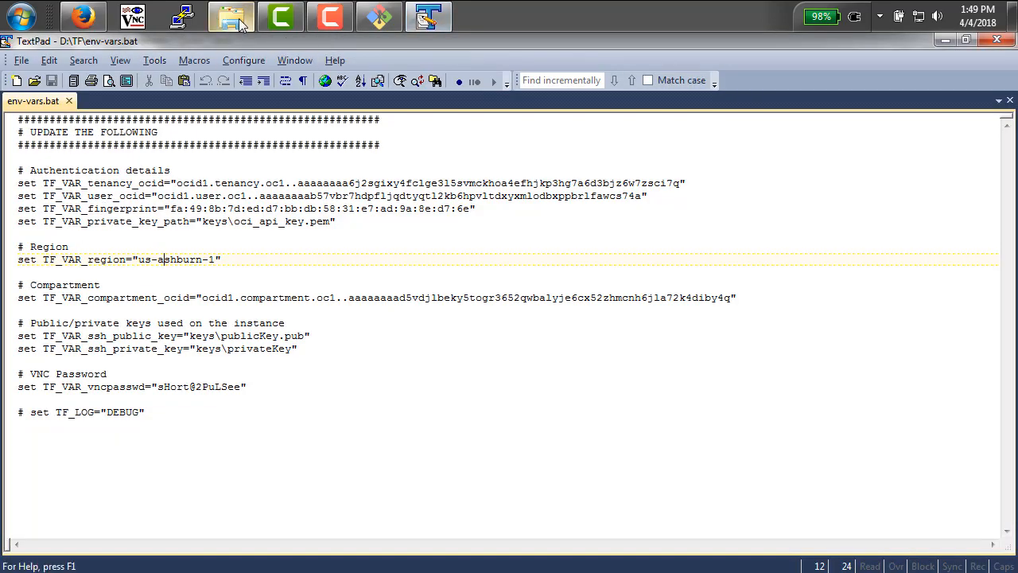
mouse_move(238, 19)
click(245, 65)
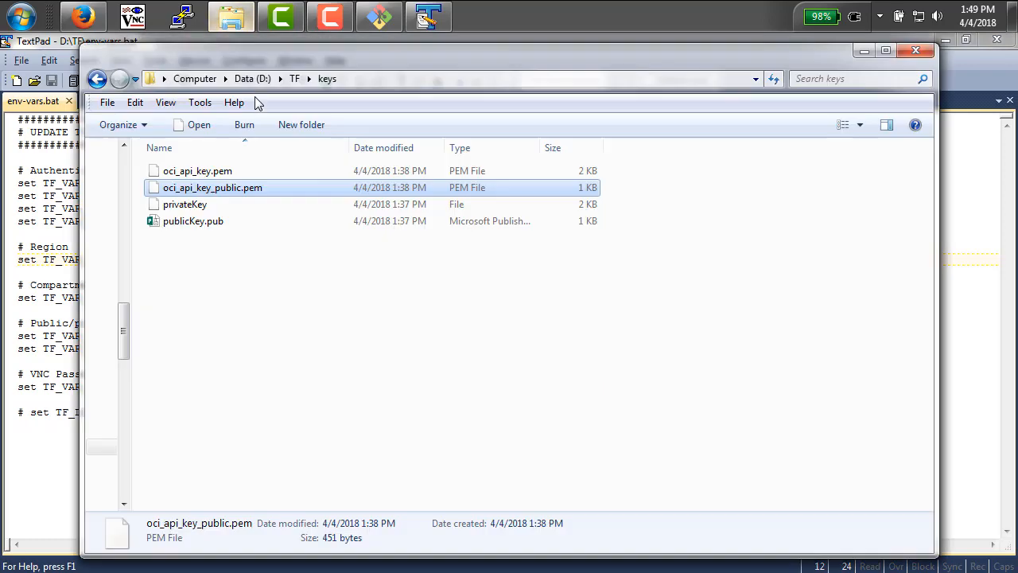
right_click(212, 191)
click(247, 269)
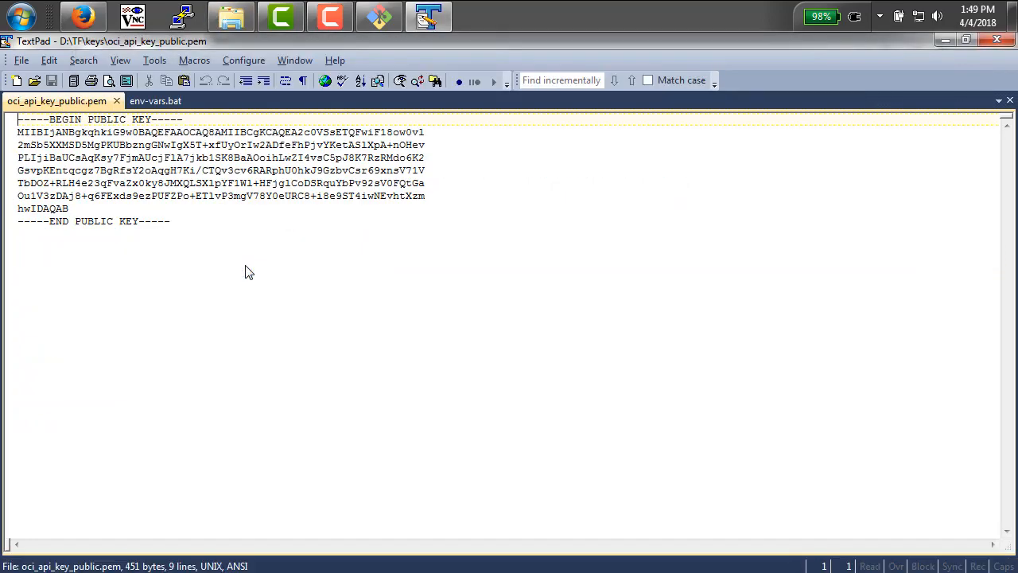
drag(195, 229, 14, 118)
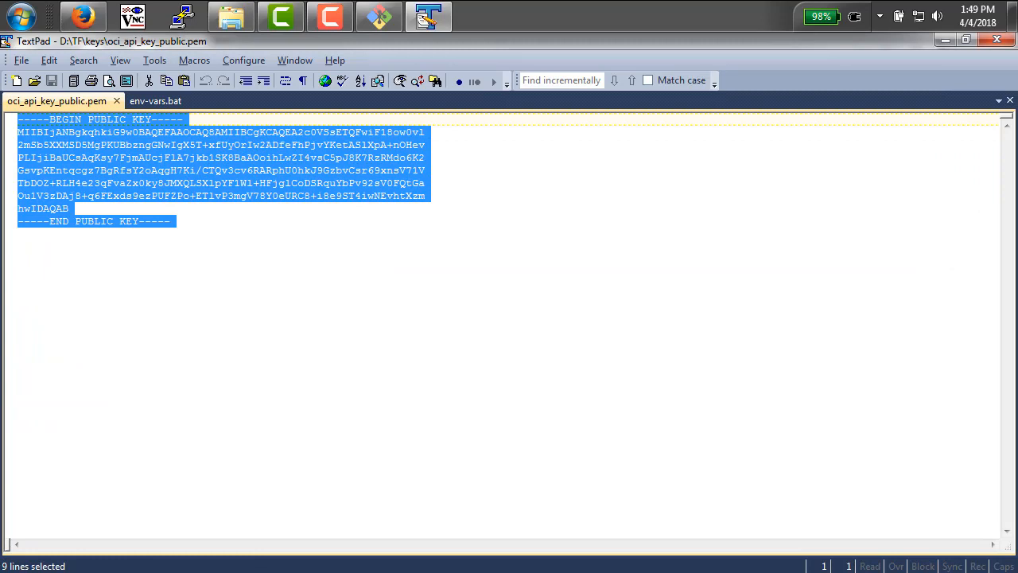
click(155, 282)
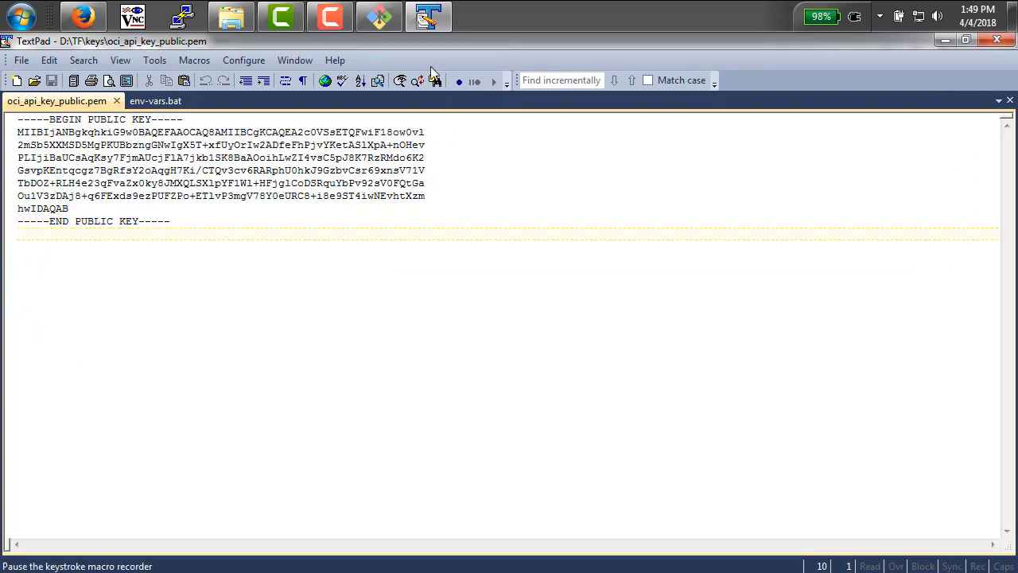
click(116, 101)
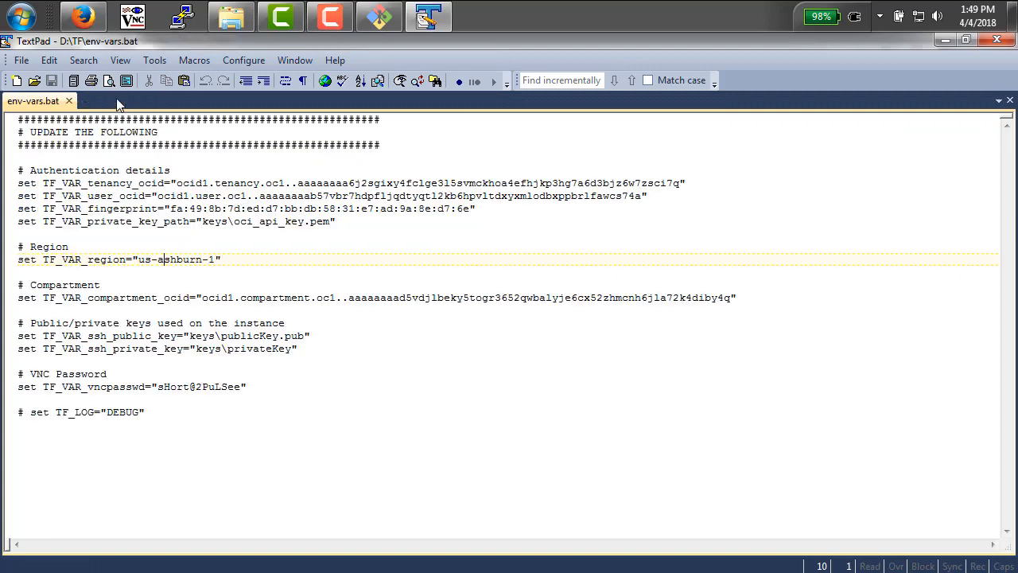
Step: Paste the copied API public key into the new key entry for api.user, and cancel the addition
click(84, 17)
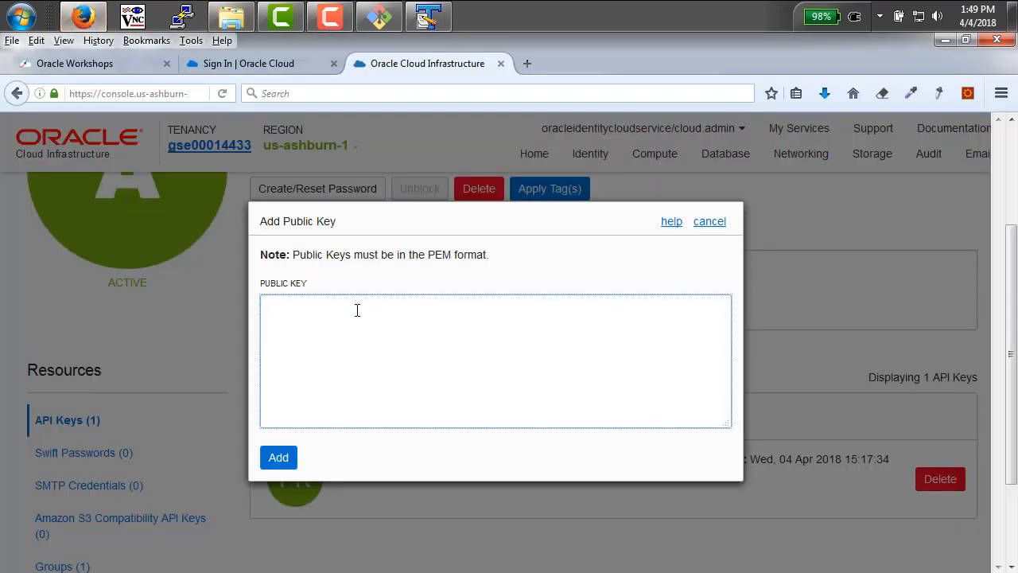
text(-----BEGIN PUBLIC KEY----- MIIBIjANBgkqhkiG9w0BAQEFAAOCAQ8AMIIBCgKCAQEA2c0VSsETQFwiFl8ow0vl 2mSb5XXMSD5MgPKUBbzngGNwIgX5T+xfUyOrIw2ADfeFhPjvYKetASlXpA+nOHev PLIjiBaUCsAqKsy7FjmAUcjFlA7jkblSK8BaAOoihLwZI4vsC5pJ8K7RzRMdo6K2 GsvpKEntqcgz7BgRfsY2oAqgH7Ki/CTQv3cv6RARphU0hkJ9GzbvCsr69xnsV71V TbDOZ+RLH4e23qFva2x0ky8JMXQLSXlpYF1Wl+HFjglCoDSRquYbPv92sV0FQtGa Ou1V3zDAj8+q6FExds9ezPUFZPo+ETlvP3mgV78Y0eURC8+i8e9ST4iwNEvhtXzm hwIDAQAB -----END PUBLIC KEY-----)
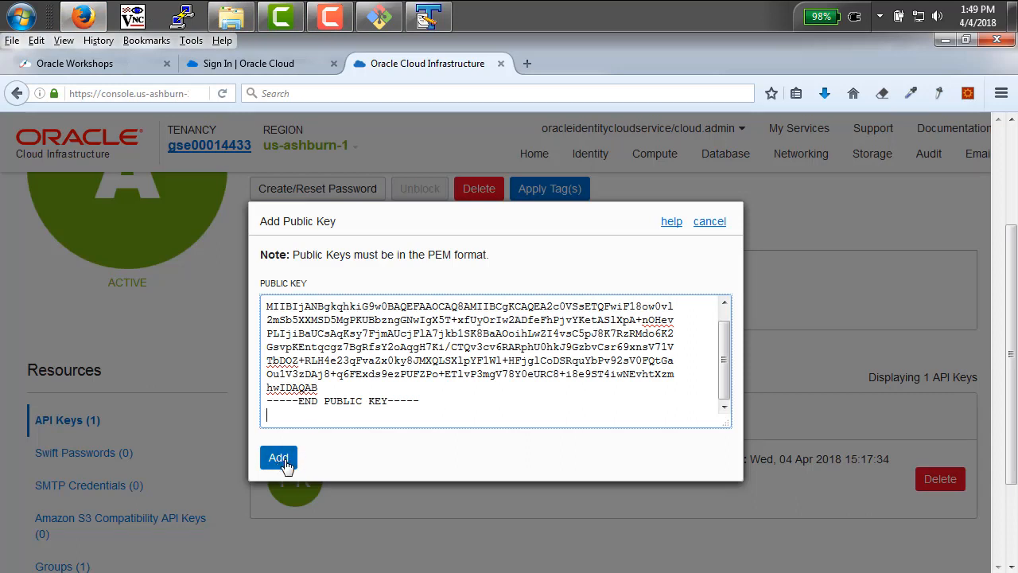
click(711, 225)
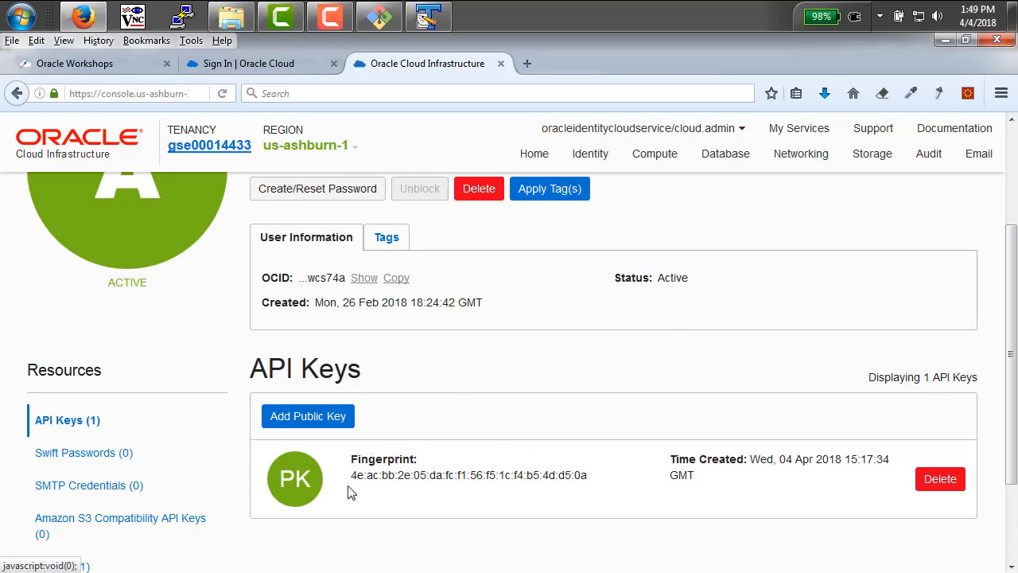
Step: Select the API key's fingerprint in the console and compare it with TF_VAR_fingerprint in env-vars.bat
drag(351, 477, 613, 486)
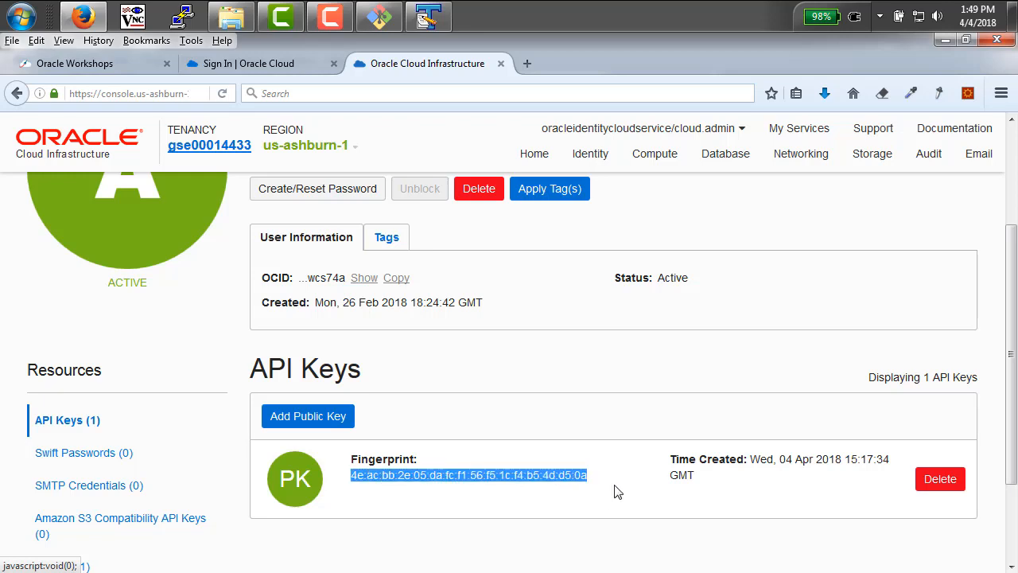
click(433, 22)
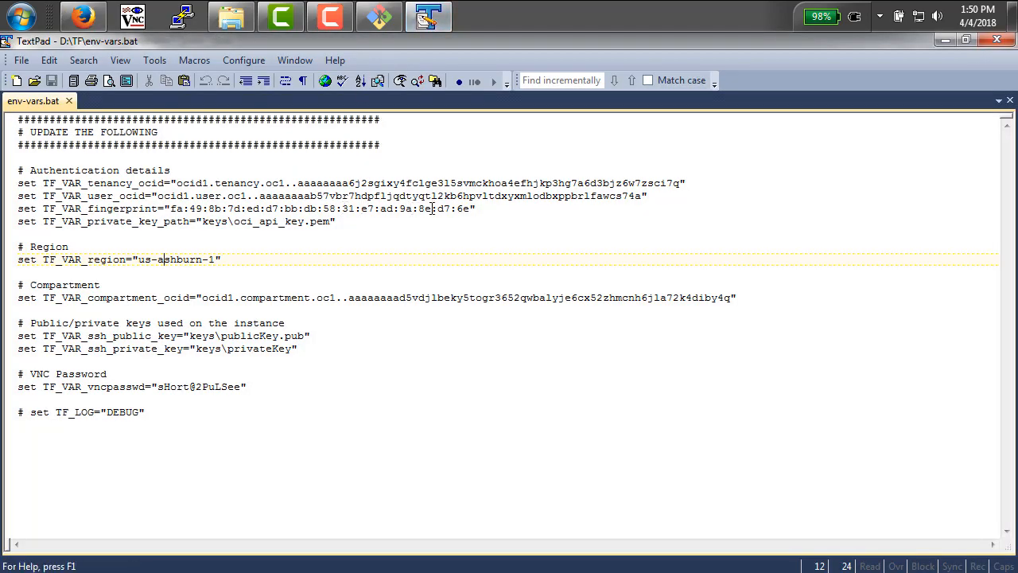
click(422, 21)
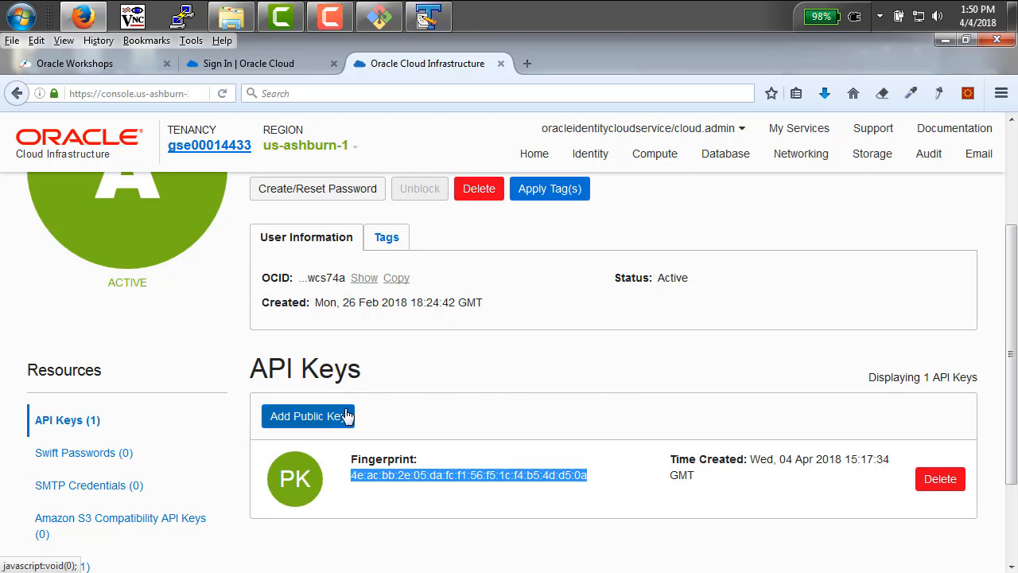
Step: Delete the existing API key of api.user and start adding a new public key
click(939, 480)
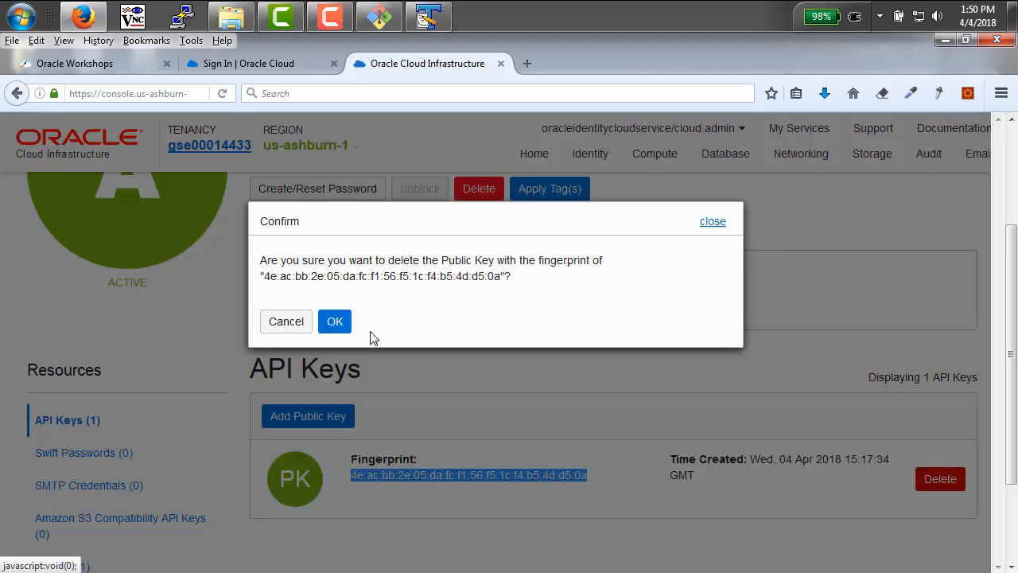
click(334, 322)
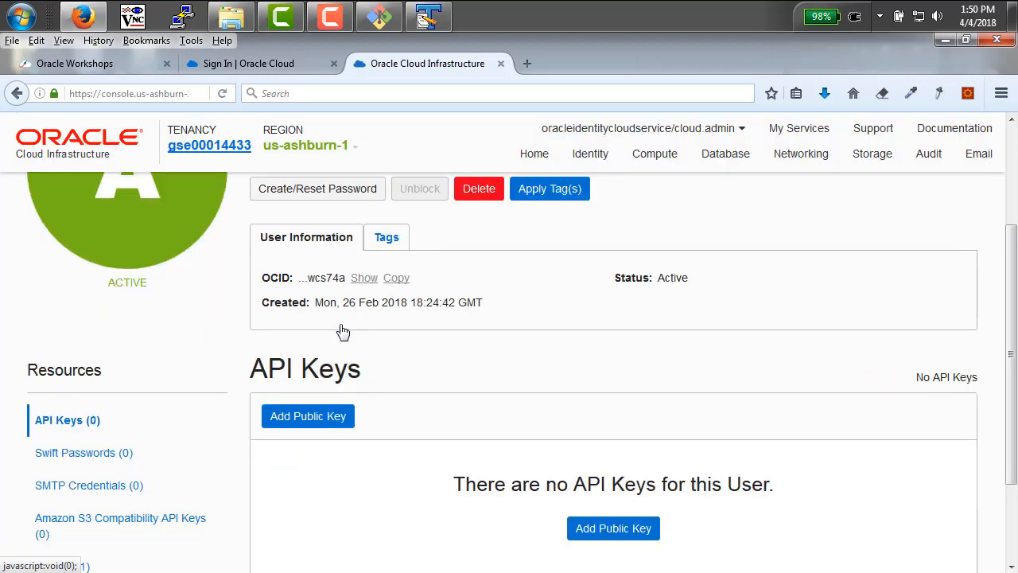
click(320, 416)
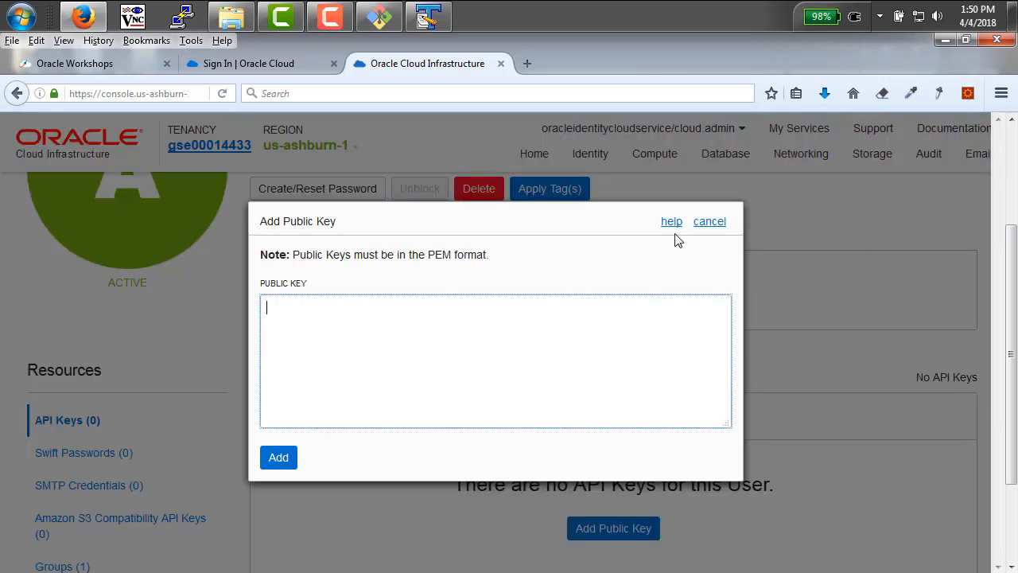
Step: Open oci_api_key_public.pem from D:\TF\keys in TextPad, copy the key including its BEGIN and END lines, and close the file
click(411, 26)
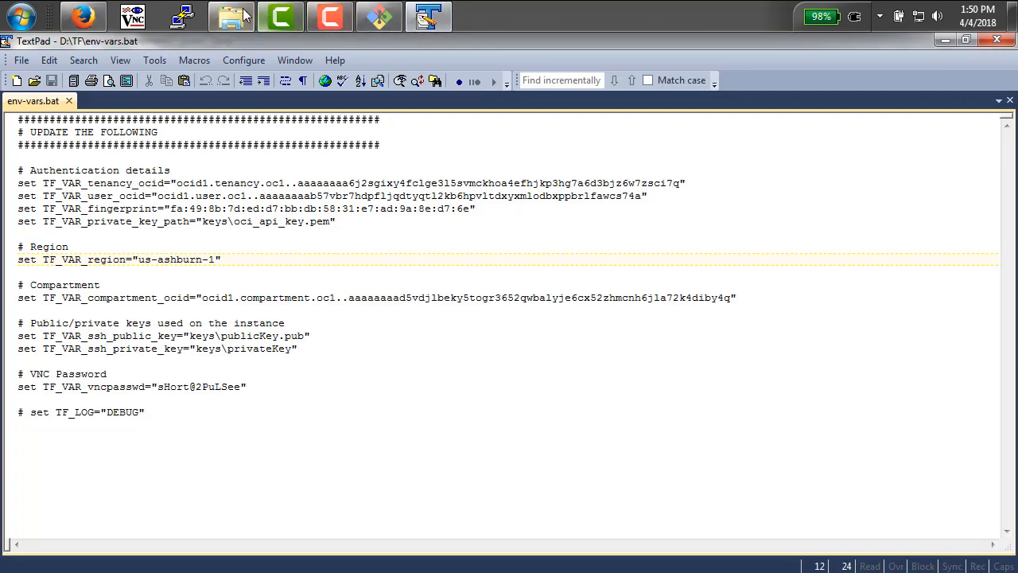
mouse_move(245, 18)
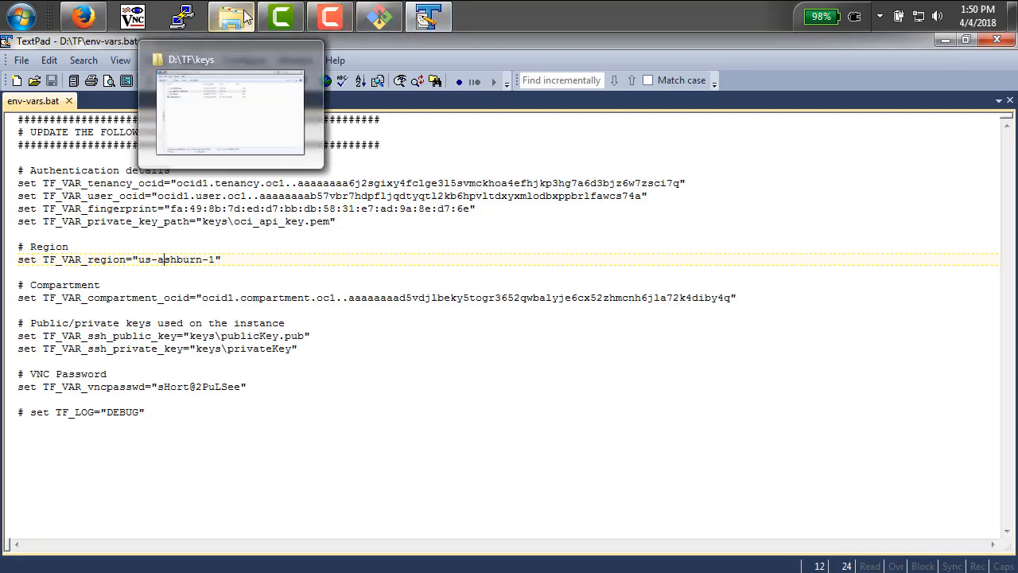
click(274, 130)
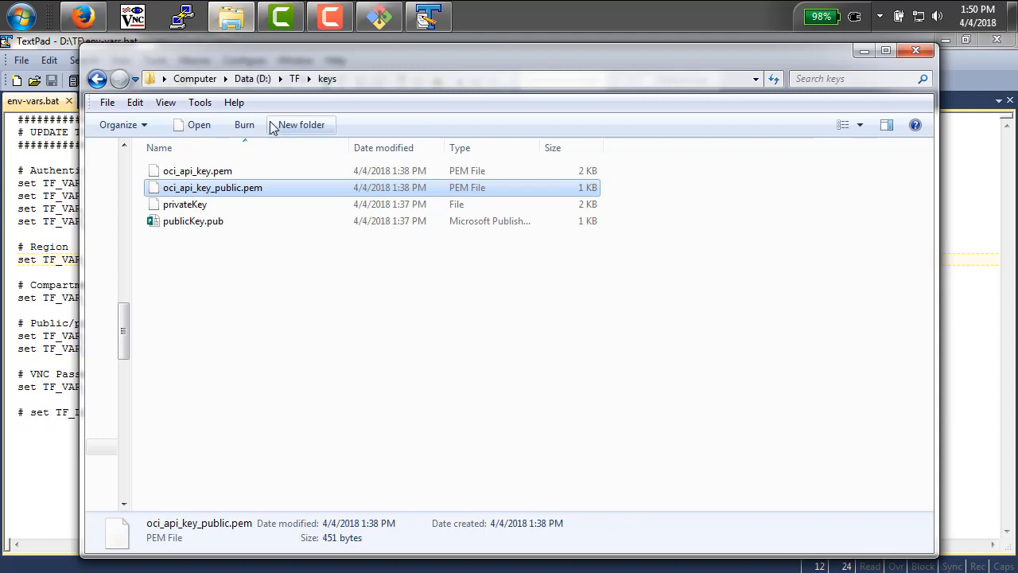
right_click(239, 193)
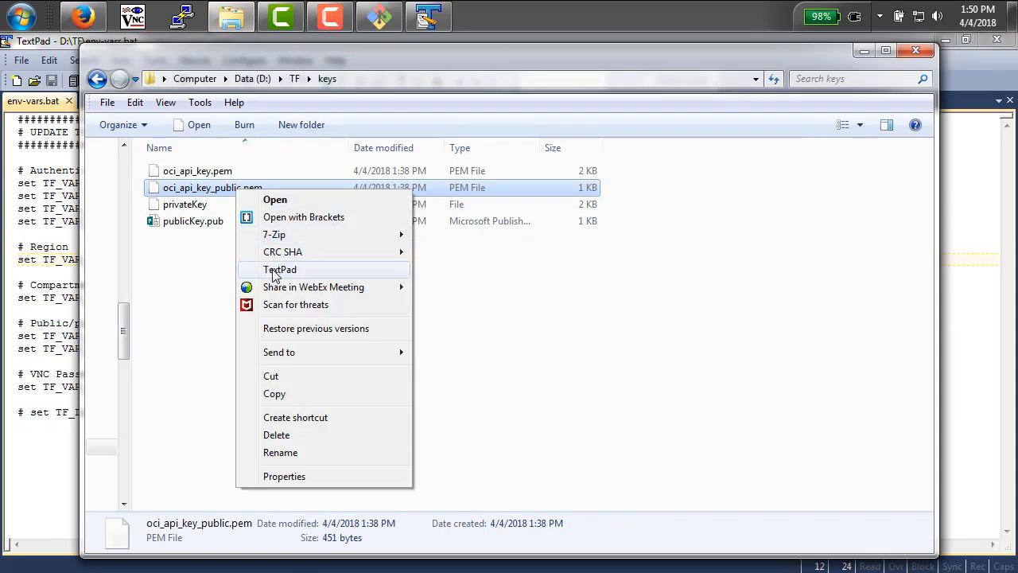
click(273, 270)
drag(218, 221, 18, 120)
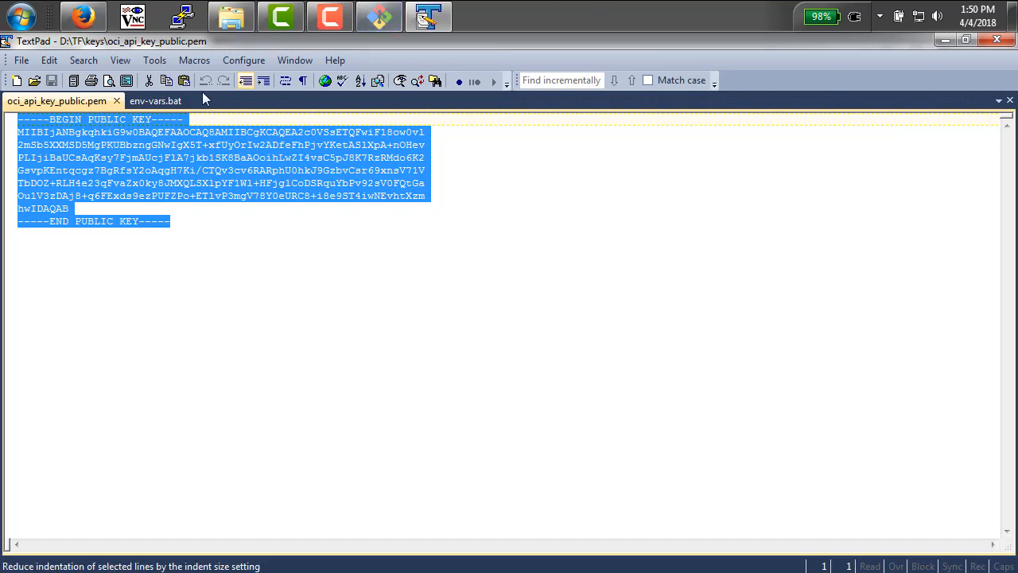
click(118, 102)
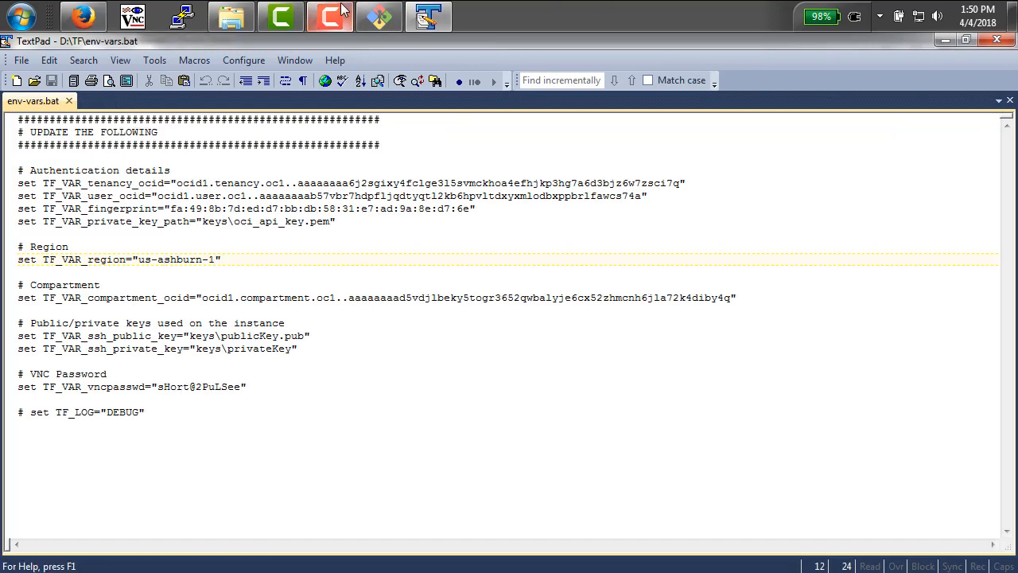
Step: Paste the copied API public key into the new public key entry for api.user and add it
click(83, 16)
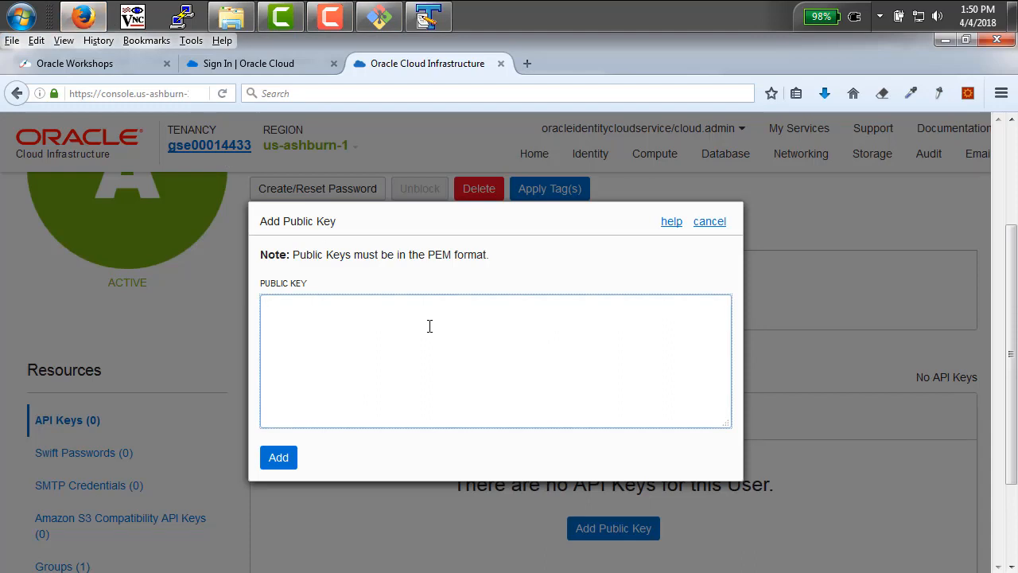
text(-----BEGIN PUBLIC KEY----- MIIBIjANBgkqhkiG9w0BAQEFAAOCAQ8AMIIBCgKCAQEA2c0VSsETQFwiF18ow0vl 2mSb5XXMSD5MgPKUBbzngGNwIgX5T+xfUyOrIw2ADfeFhPjvYKetASlXpA+nOHev PLIjiBaUCsAqKsy7FjmAUcjFlA7jkb1SK8BaAOoihLwZI4vsC5pJ8K7RzRMdo6K2 GsvpKEntqcgz7BgRfsY2oAqgH7Ki/CTQv3cv6RARphU0hkJ9GzbvCsr69xnsV71V TbDOZ+RLH4e23qFvaZx0ky8JMXQLSXlpYFlWl+HFjglCoDSRquYbPv92sV0FQtGa Ou1V3zDAj8+q6FExds9ezPUFZPo+ETlvP3mgV78Y0eURC8+i8e9ST4iwNEvhtXzm hwIDAQAB -----END PUBLIC KEY-----)
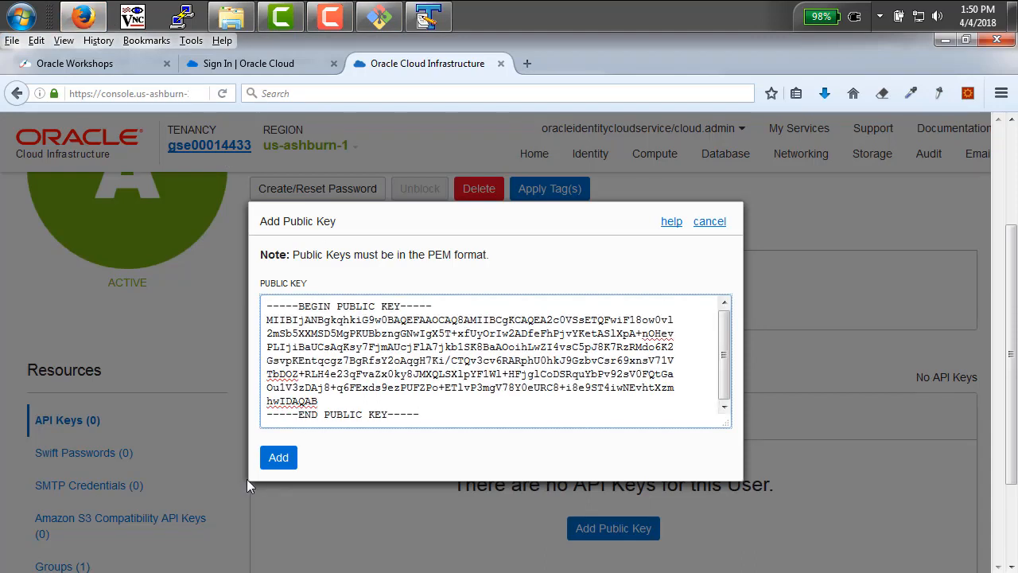
click(284, 458)
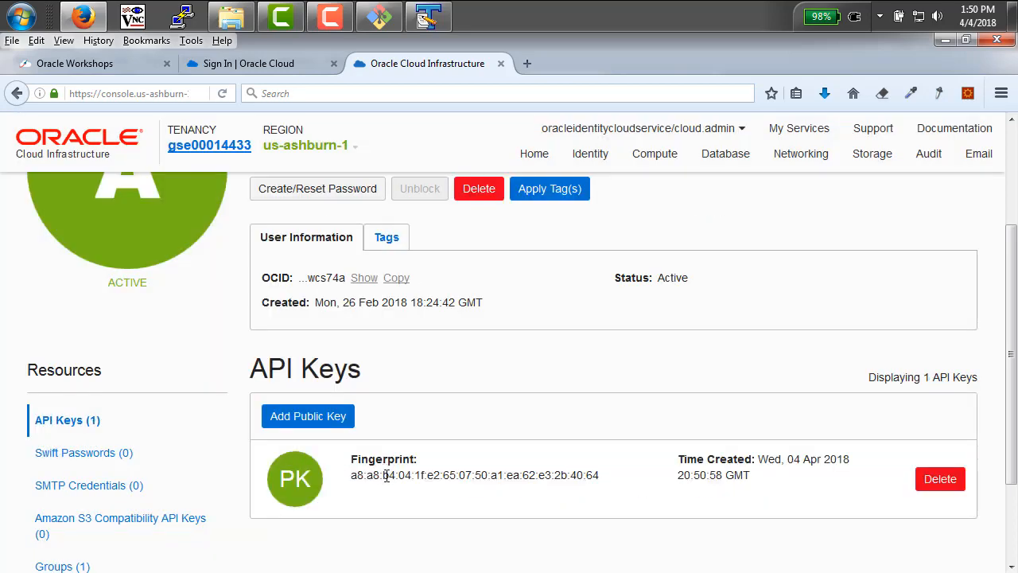
Step: Copy the new API key's fingerprint from the console, replace the TF_VAR_fingerprint value in env-vars.bat with it, and save the file
triple_click(386, 475)
click(386, 475)
drag(353, 475, 607, 478)
key(ctrl+c)
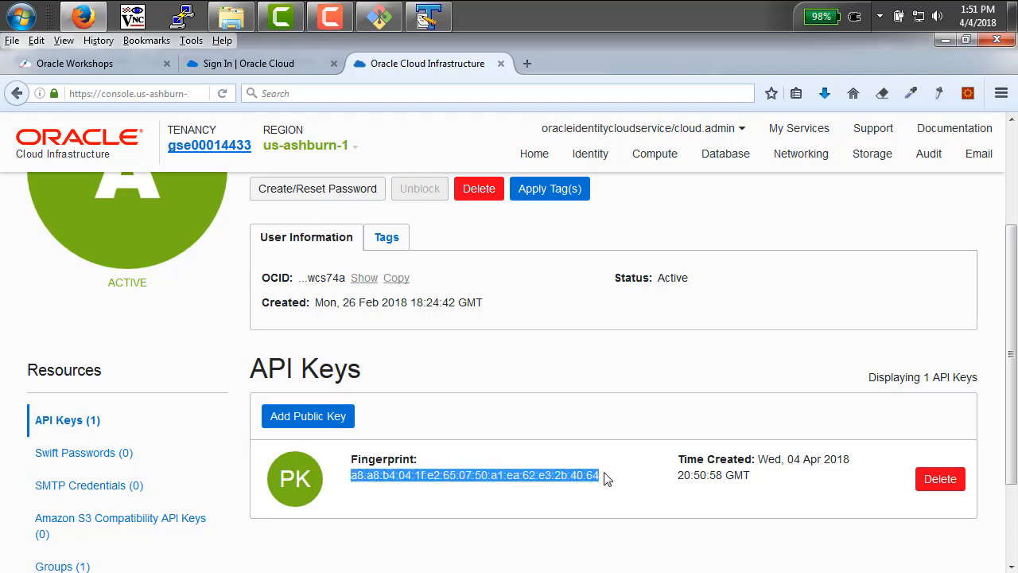
click(438, 16)
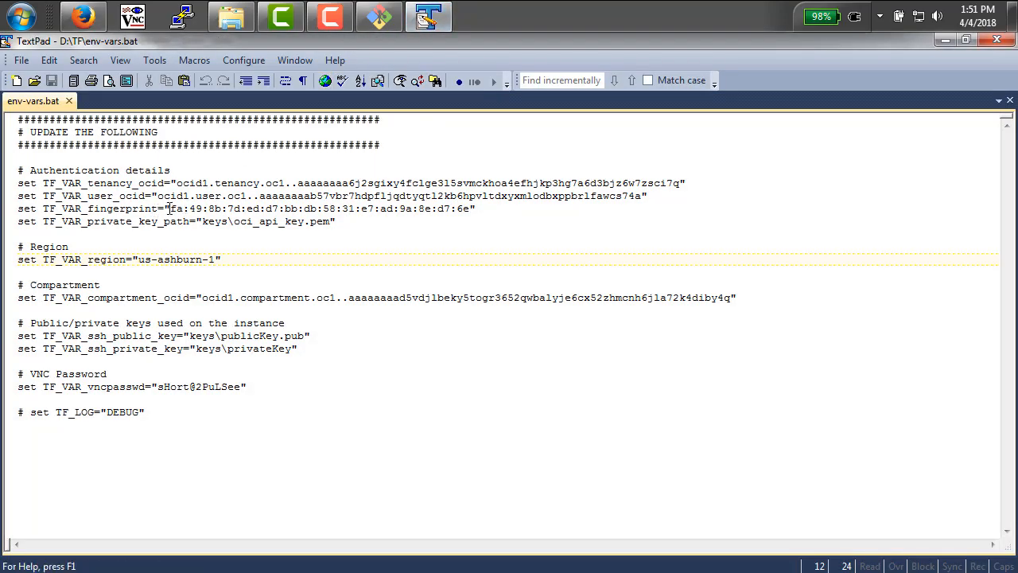
drag(170, 209, 469, 210)
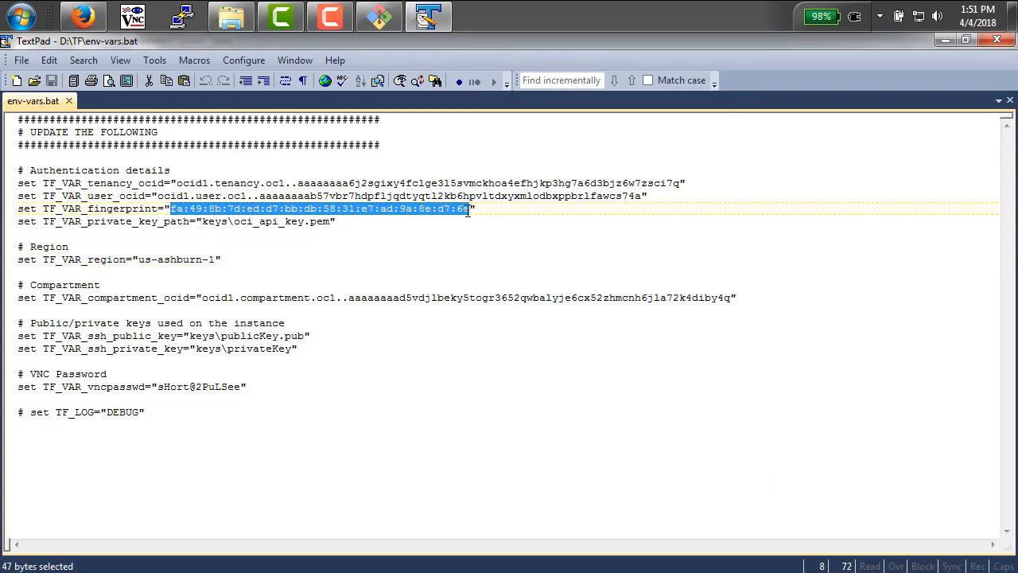
key(ctrl+v)
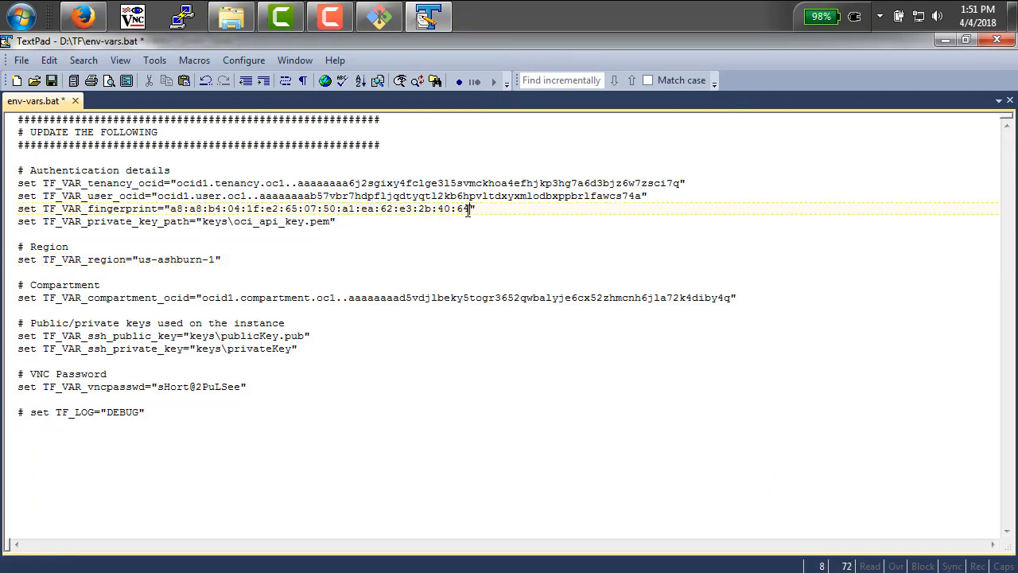
click(51, 82)
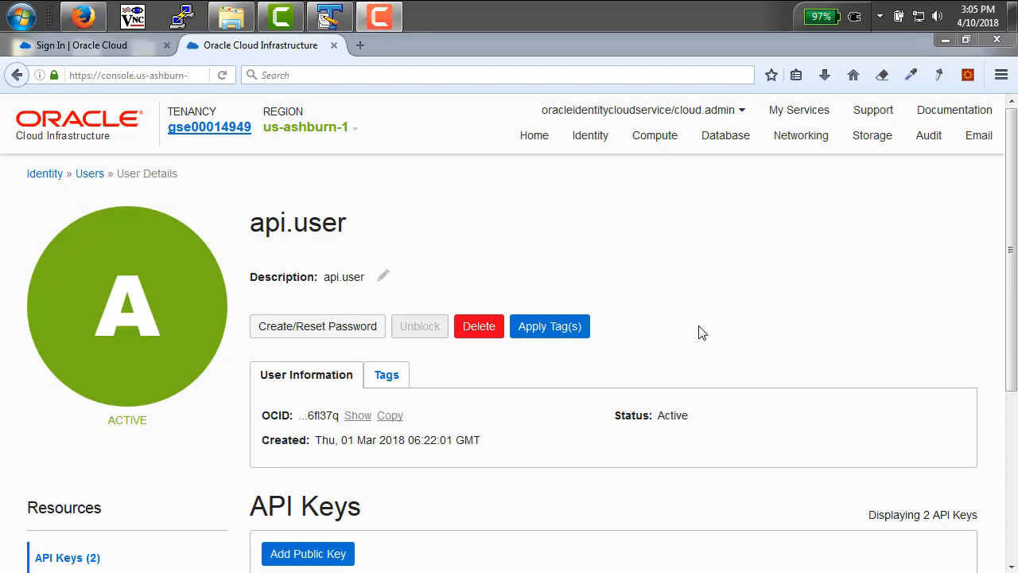
Step: Copy the Demo compartment's OCID from the console's Compartments list and locate TF_VAR_compartment_ocid in env-vars.bat
click(593, 147)
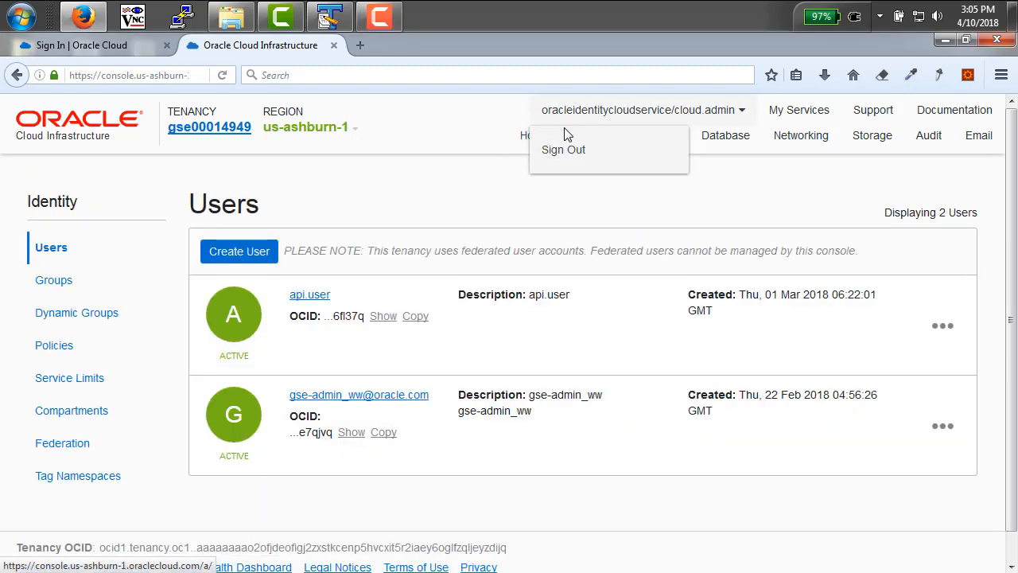
mouse_move(593, 140)
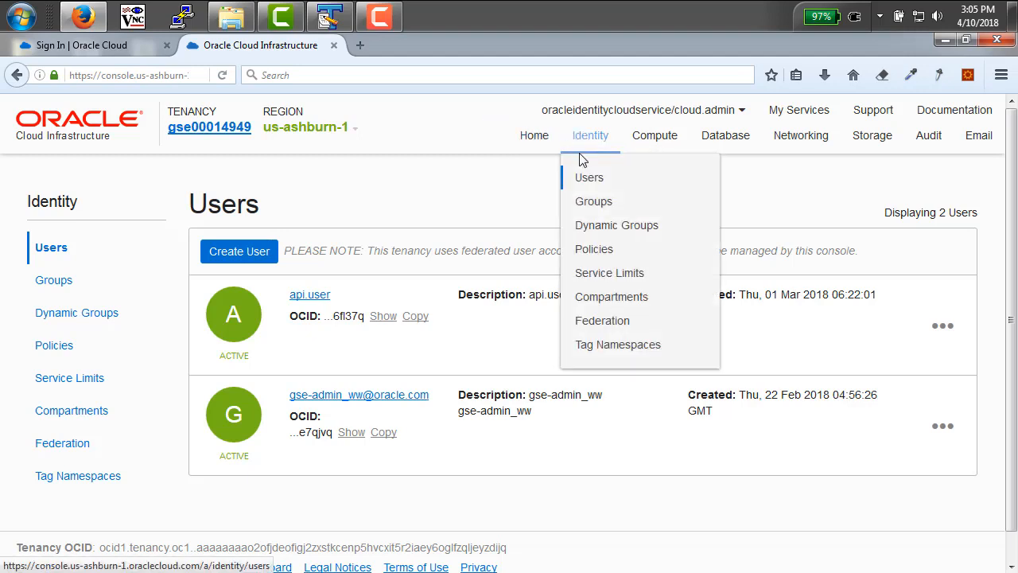
click(587, 298)
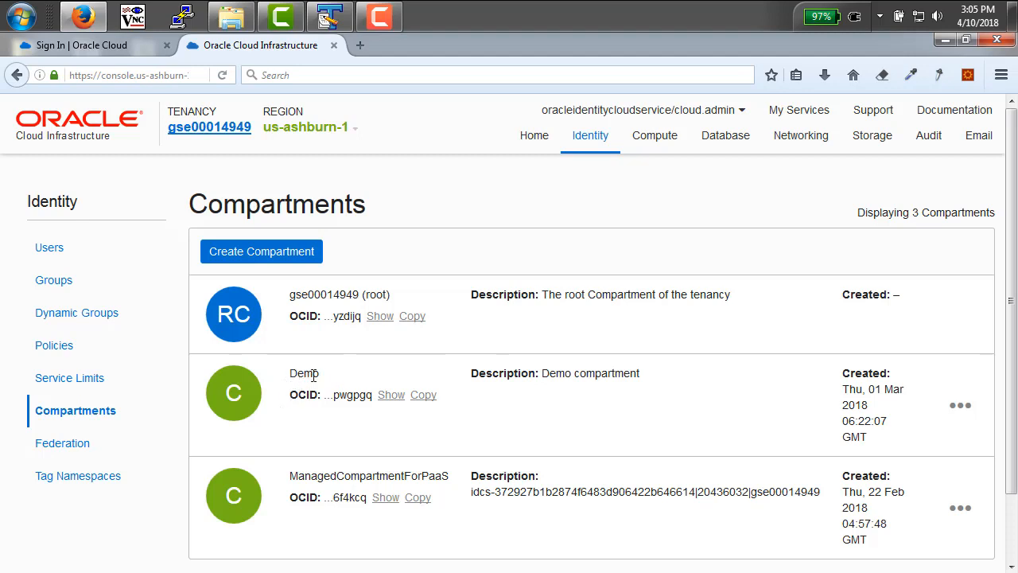
click(420, 398)
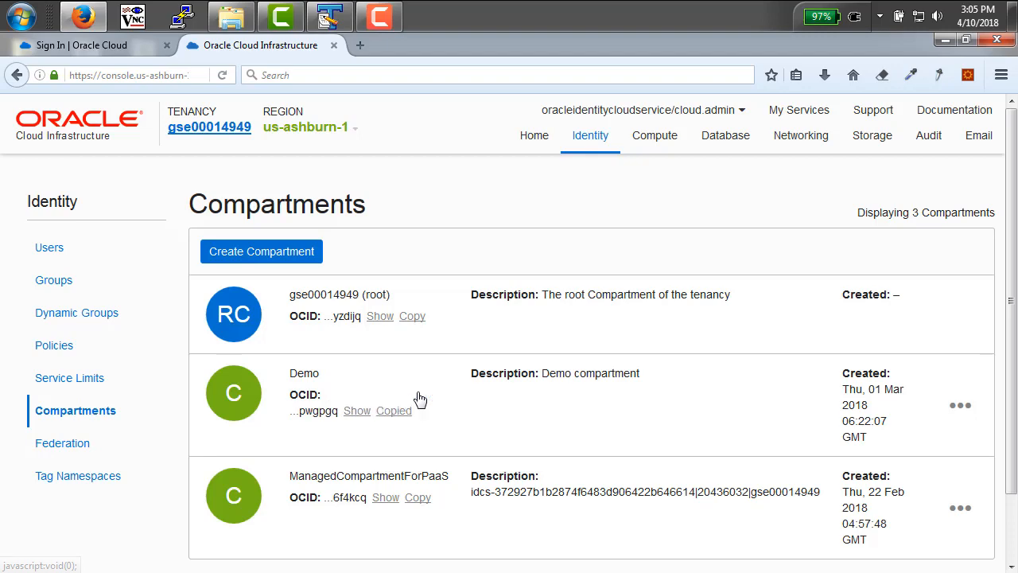
click(329, 17)
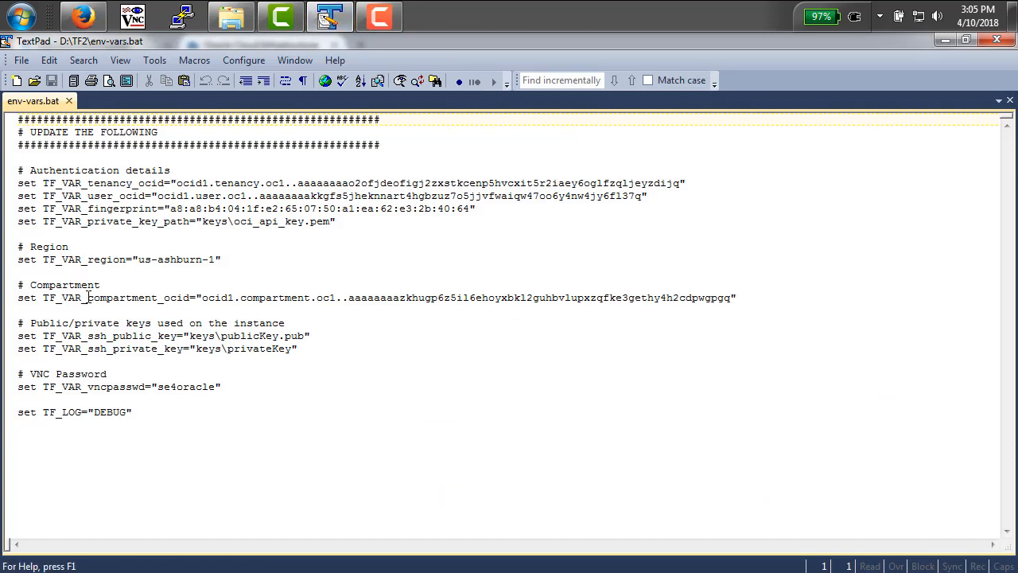
drag(88, 298, 185, 299)
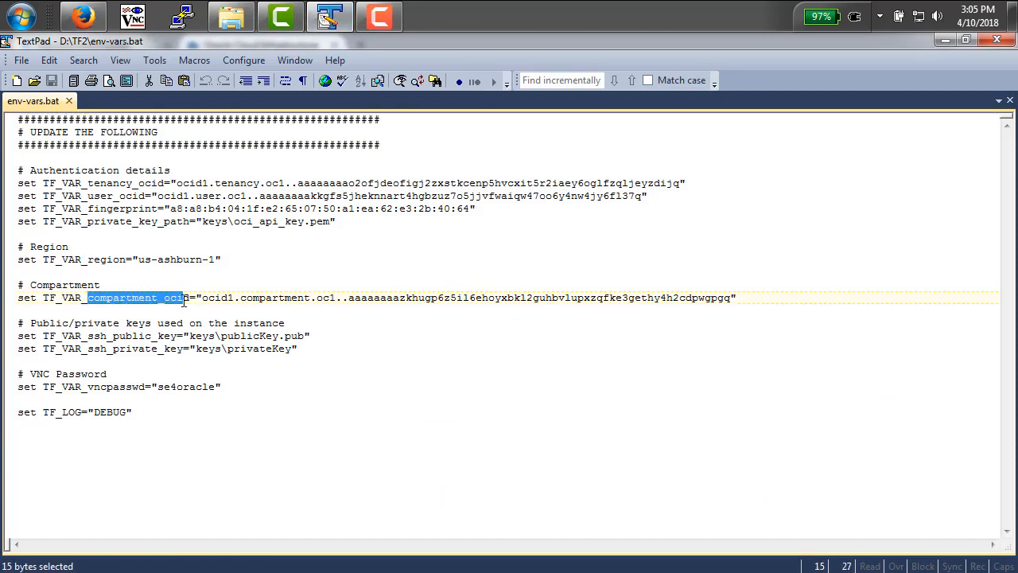
click(233, 299)
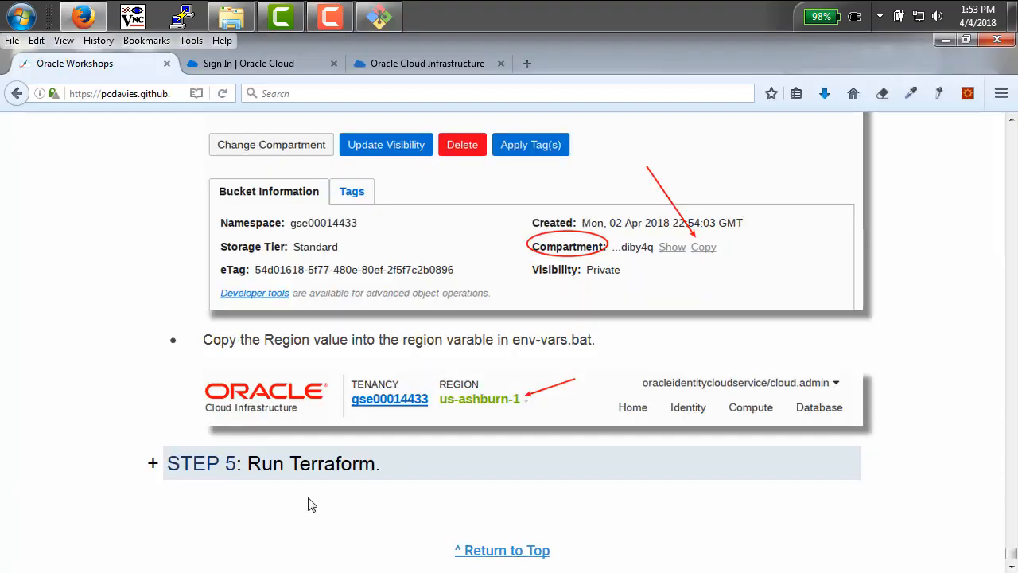
Step: Expand STEP 5: Run Terraform in the workshop guide and open a Command Prompt window
click(362, 463)
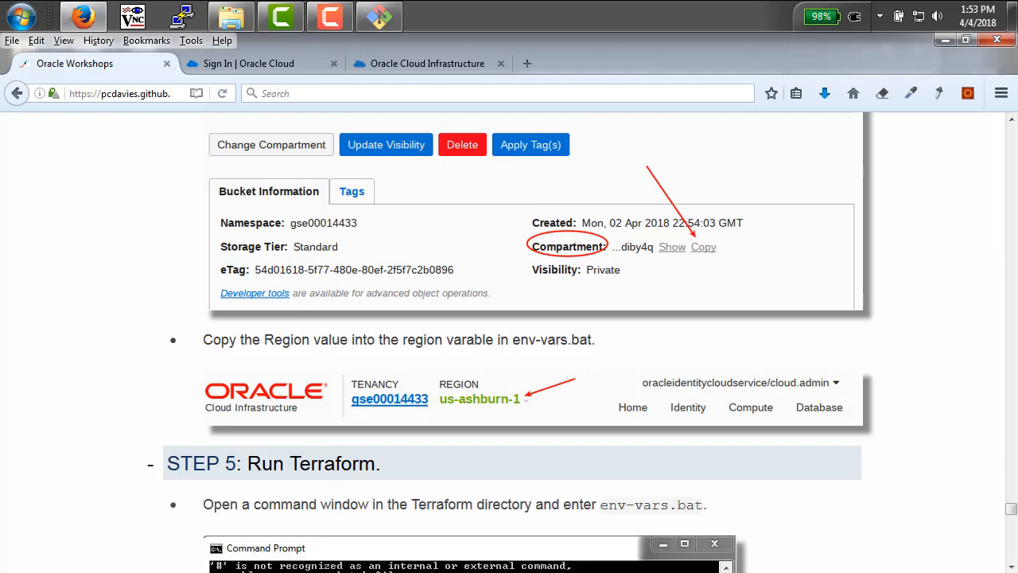
drag(1012, 513, 1008, 526)
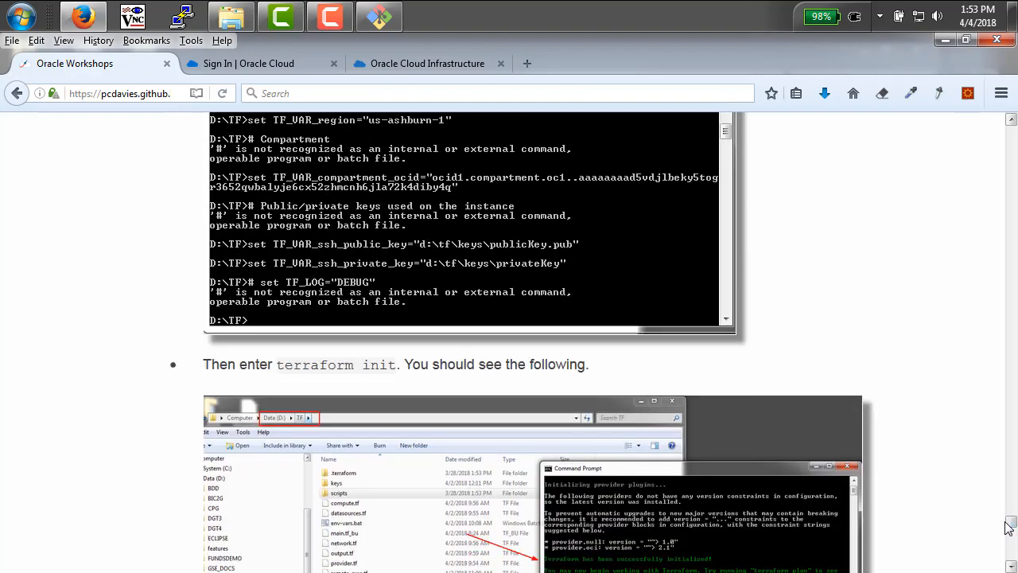
click(22, 17)
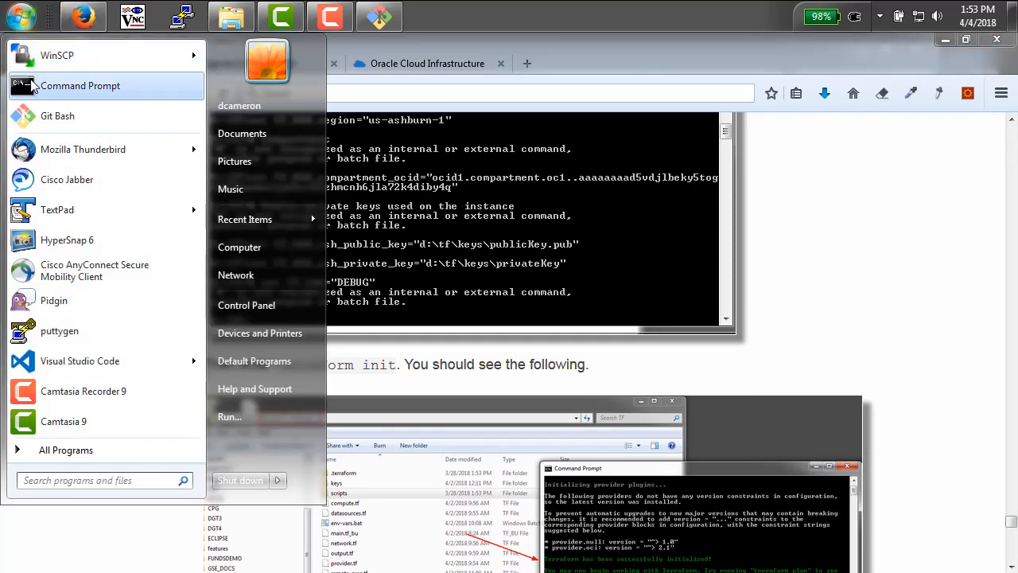
click(80, 86)
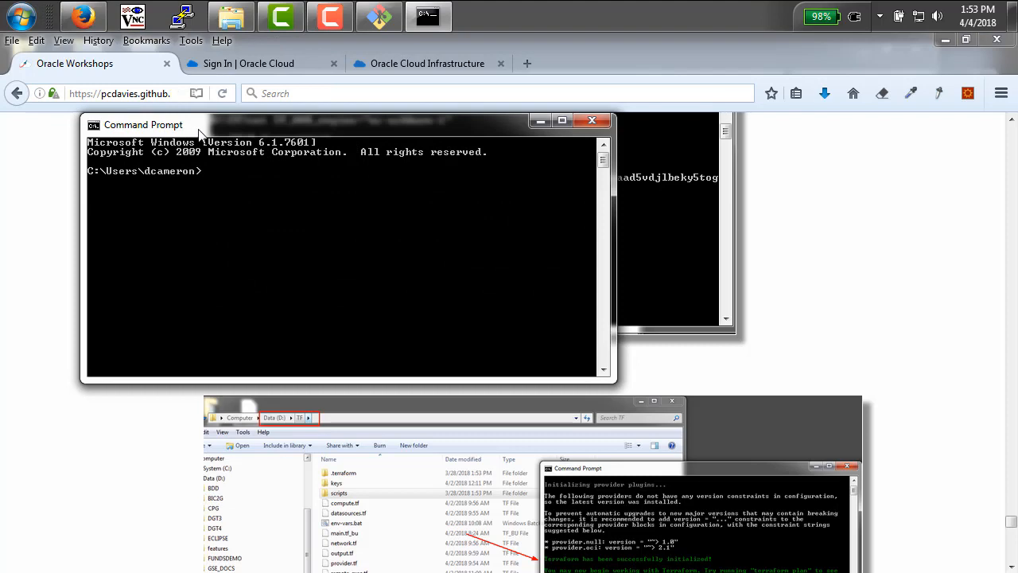
drag(199, 132, 358, 226)
click(421, 323)
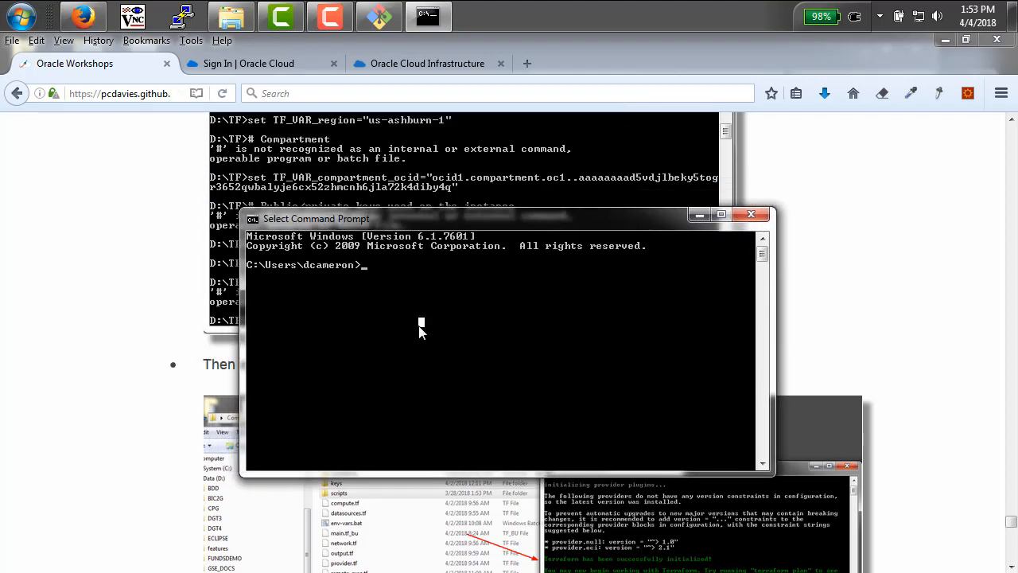
Step: Change to the D:\TF directory in the Command Prompt and list its contents with dir
text(d:)
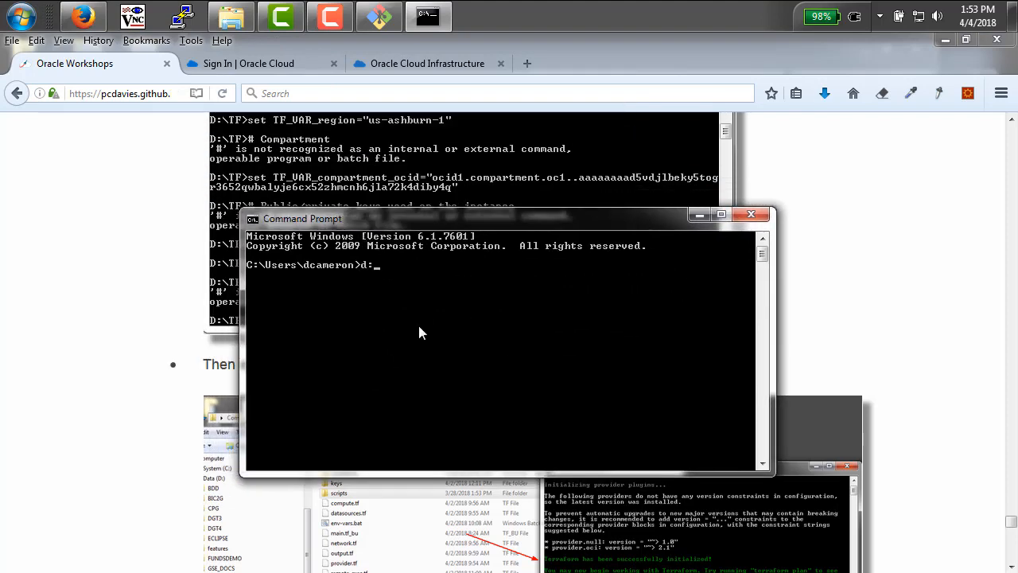
key(Return)
text(cd tf)
key(Return)
text(ls)
key(Return)
text(dir)
key(Return)
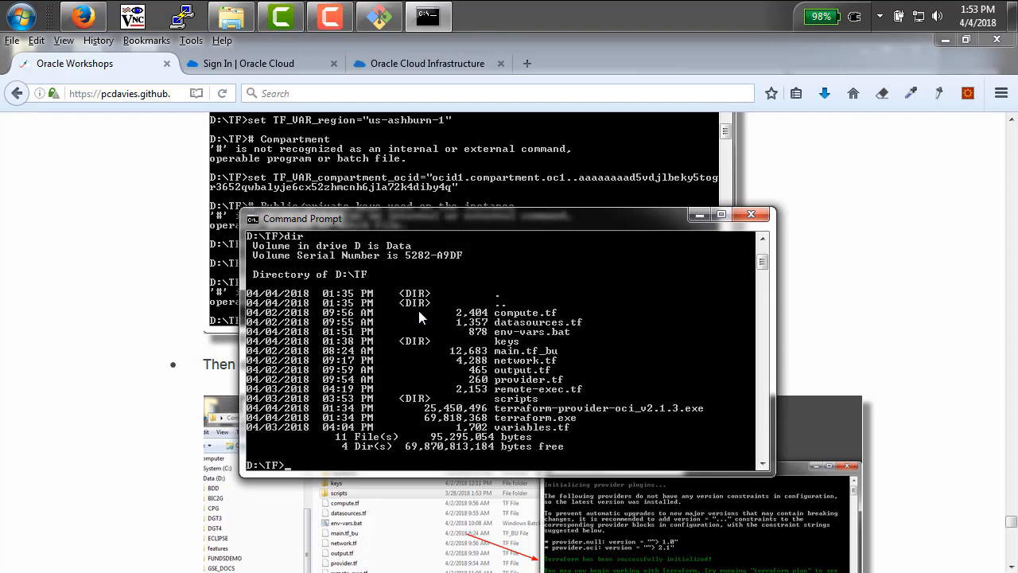
Step: Start terraform init but interrupt it, and run env-vars.bat to load the Terraform variables, checking its output
text(terraform init)
key(Return)
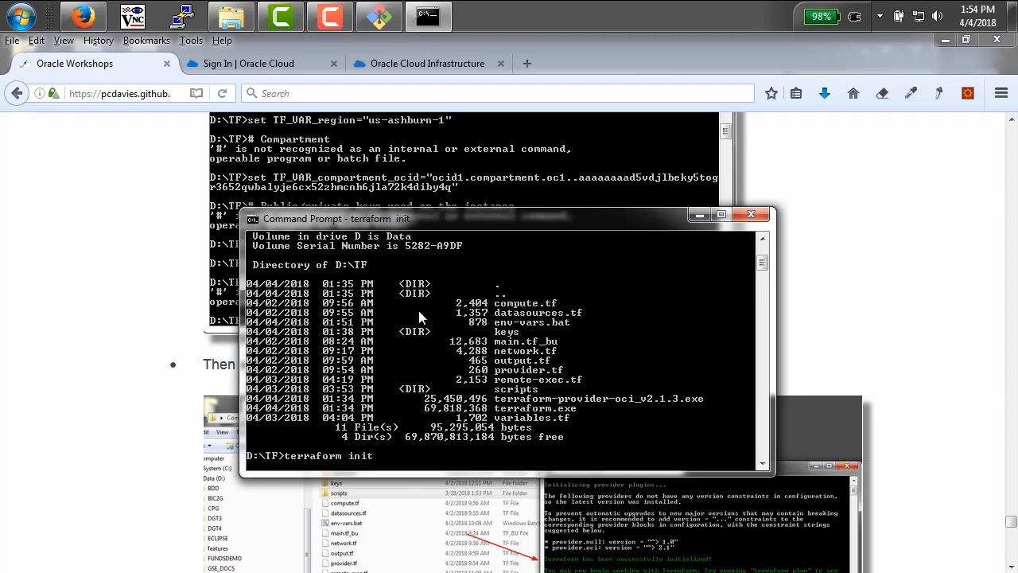
text(env-vars.bat)
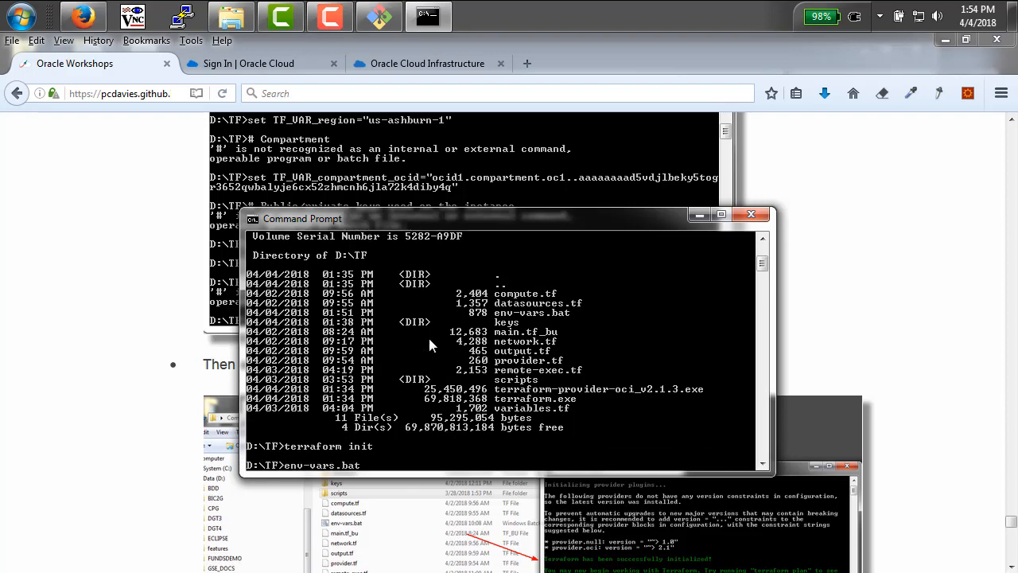
key(Return)
scroll(429, 344, up, 2)
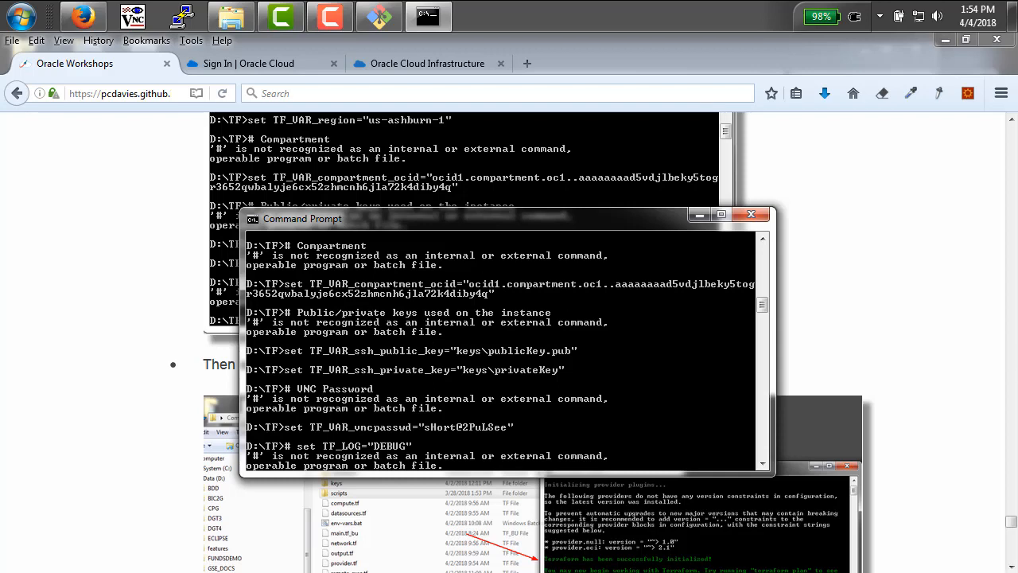
click(695, 351)
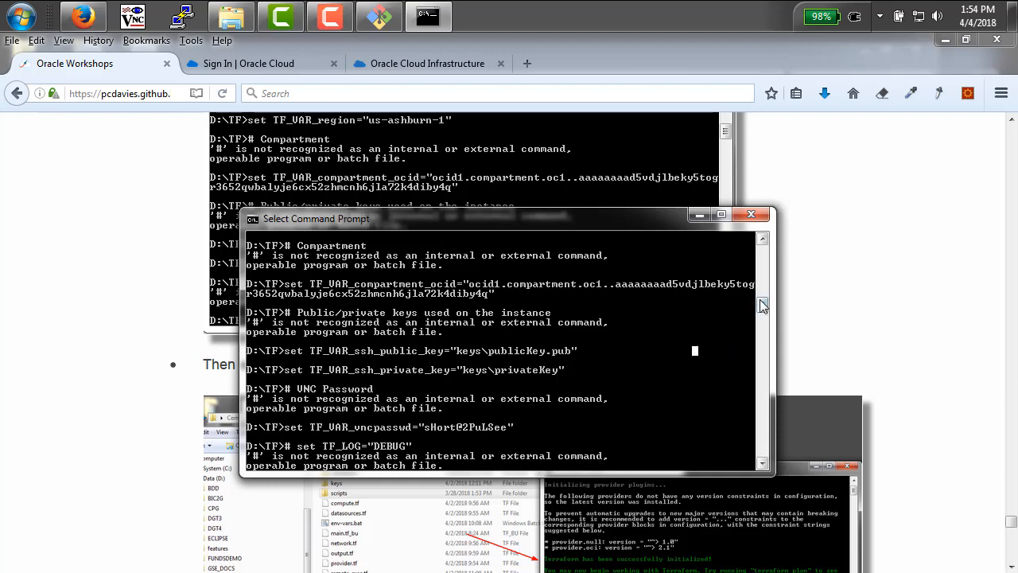
mouse_move(762, 306)
mouse_down()
mouse_move(765, 434)
mouse_move(760, 290)
mouse_move(759, 301)
mouse_up()
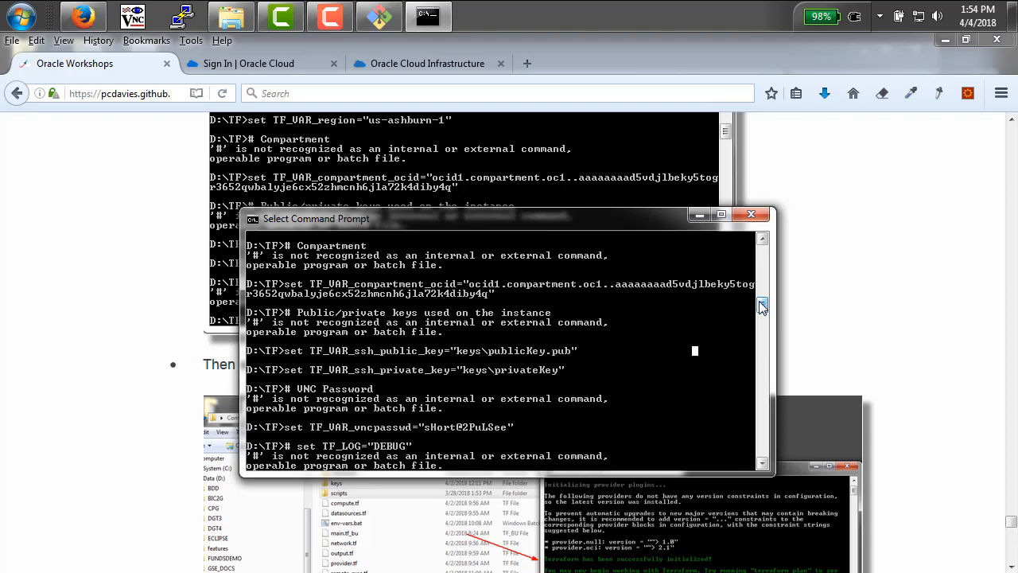
click(762, 464)
click(763, 463)
click(762, 463)
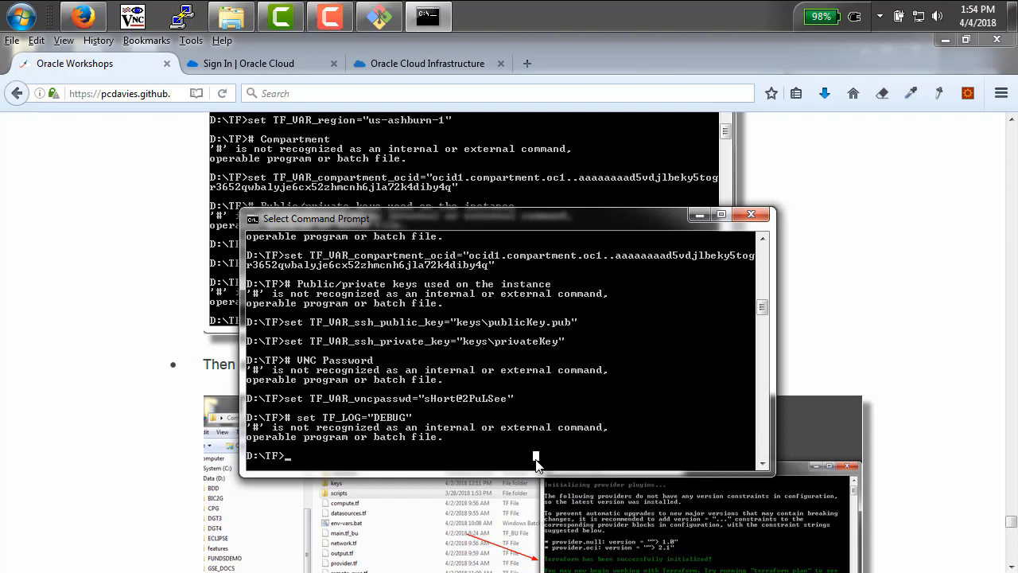
Step: Initialize the D:\TF directory with terraform init and generate the execution plan with terraform plan
key(Up)
key(Up)
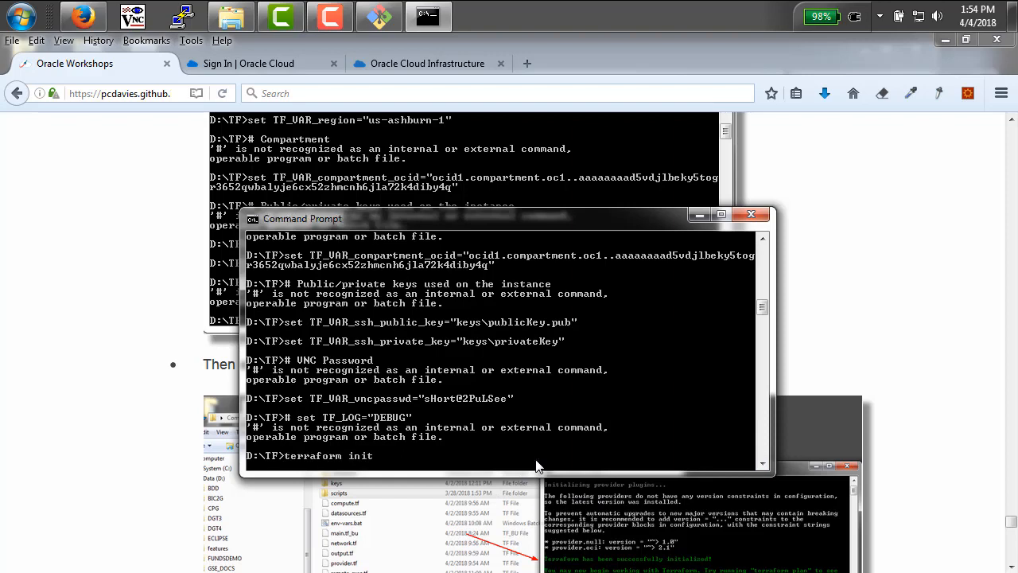
key(Return)
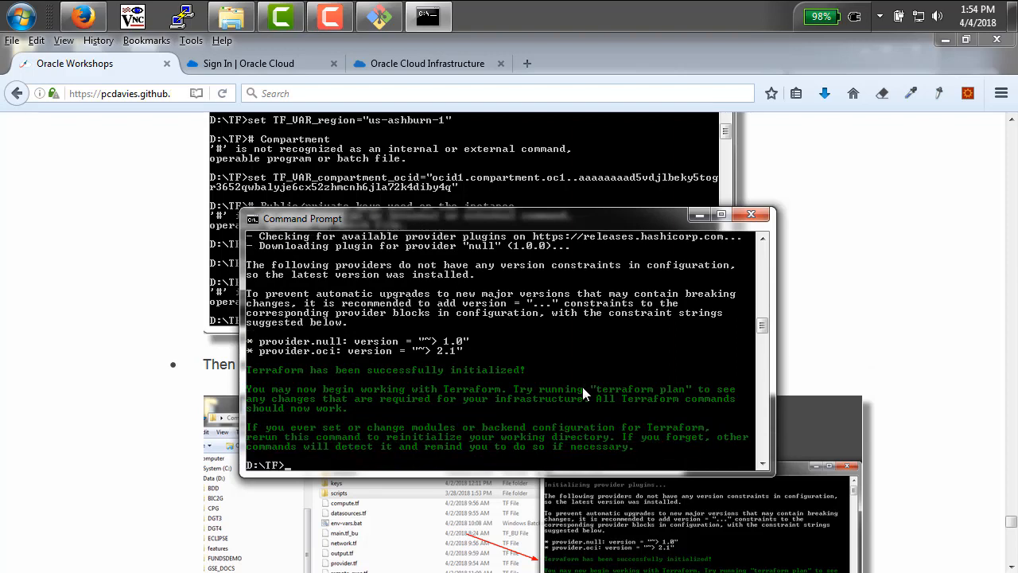
text(form plan)
key(Return)
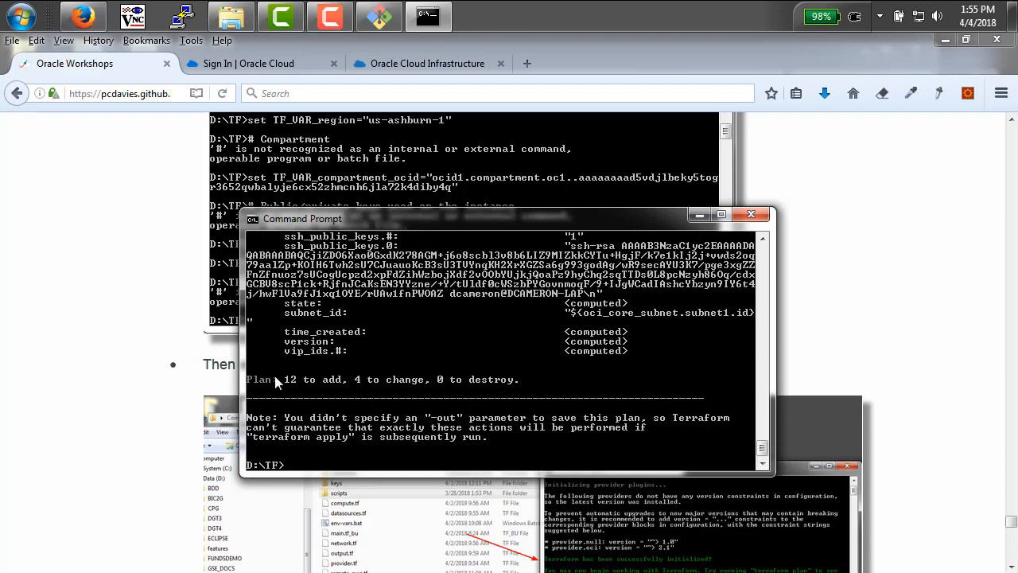
Step: Run terraform apply in D:\TF, approve the actions with yes, and follow the creation output
click(332, 467)
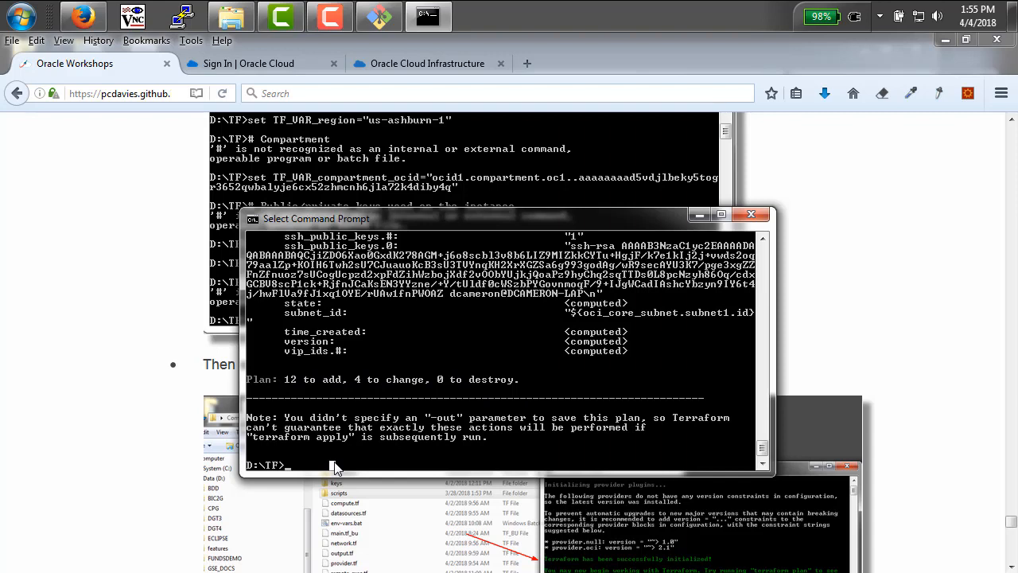
text(terraform )
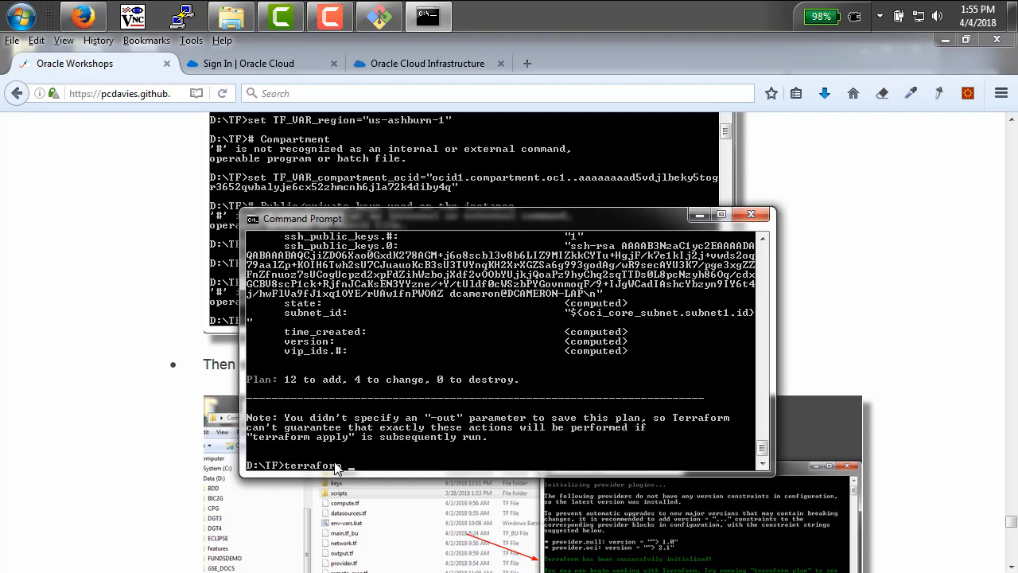
text(apply)
key(Return)
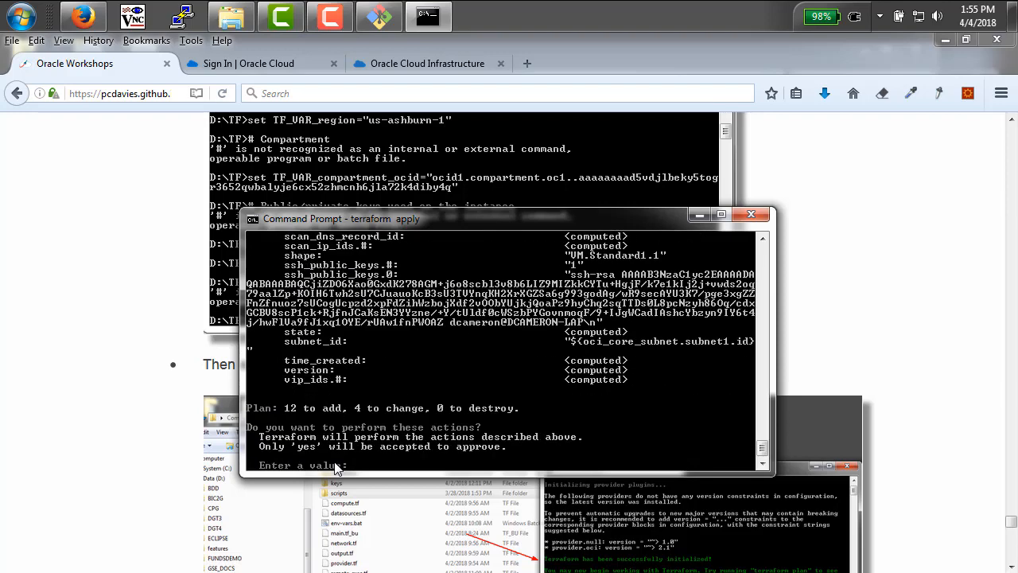
text(yes)
key(Return)
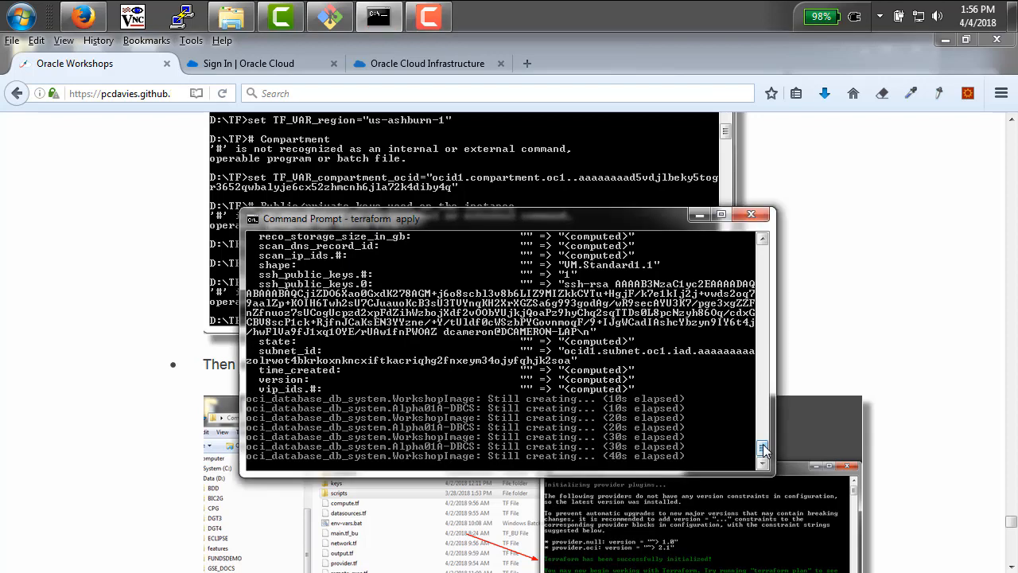
mouse_move(763, 444)
mouse_down()
mouse_move(764, 415)
mouse_move(763, 452)
mouse_up()
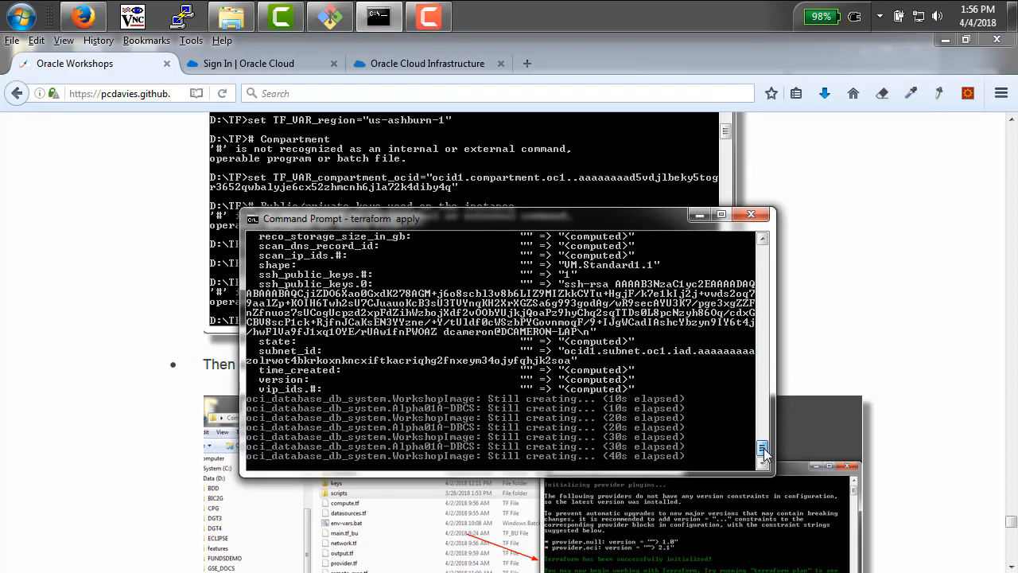